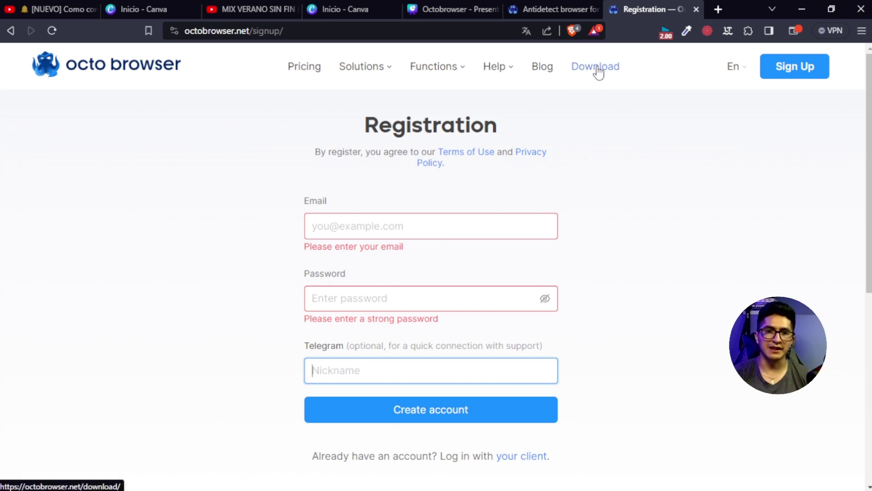
Step: Go to the Windows x64 installation instructions and start downloading the Octo Browser installer
click(583, 65)
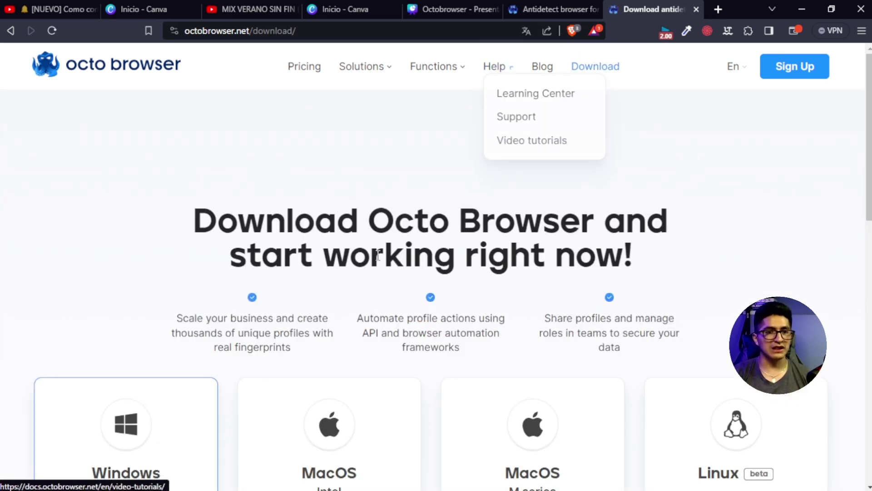
scroll(461, 190, down, 4)
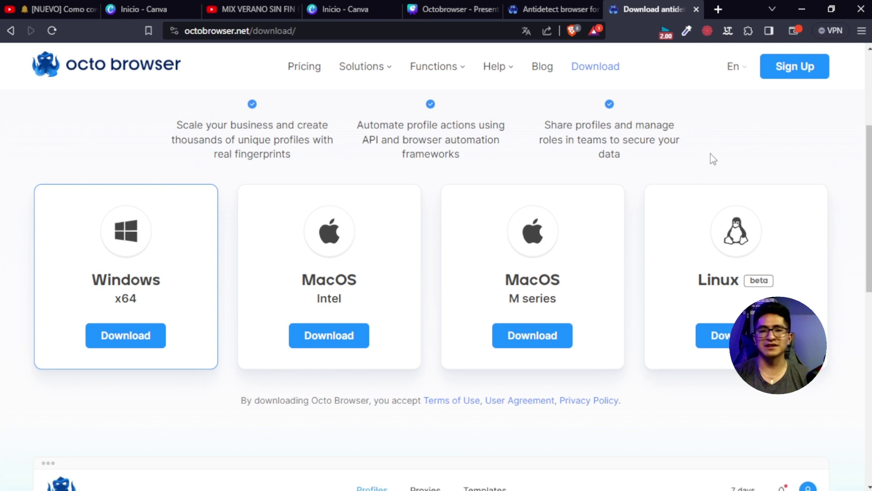
scroll(713, 159, up, 3)
scroll(695, 224, down, 4)
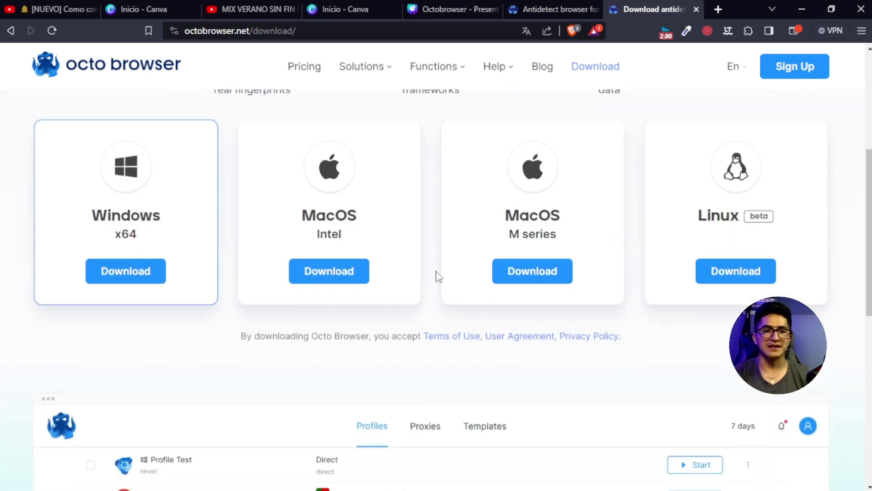
click(141, 266)
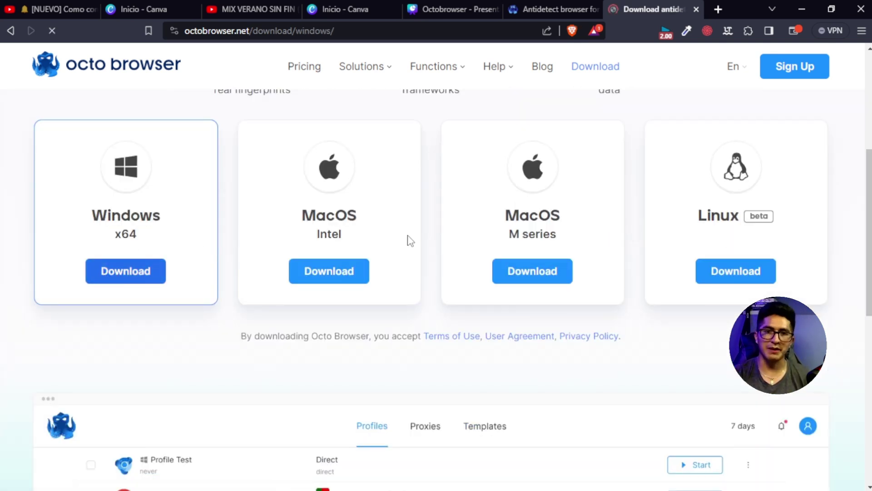
scroll(522, 270, down, 2)
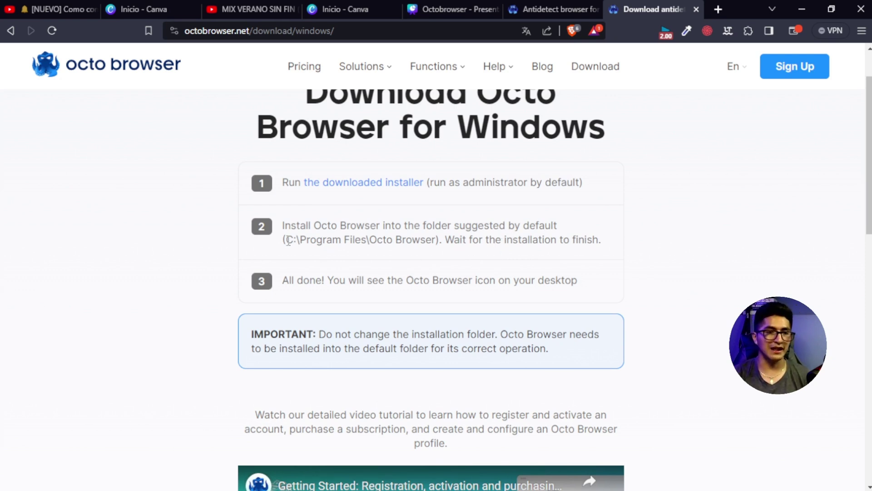
drag(285, 239, 437, 240)
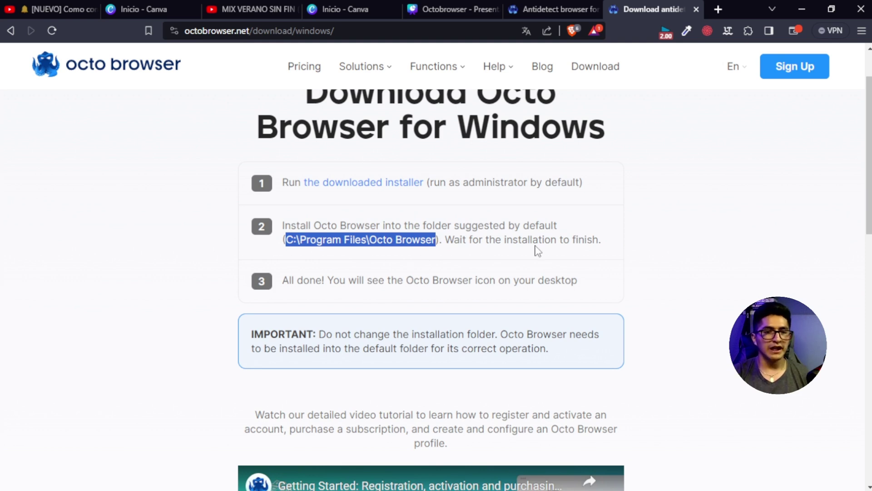
click(377, 187)
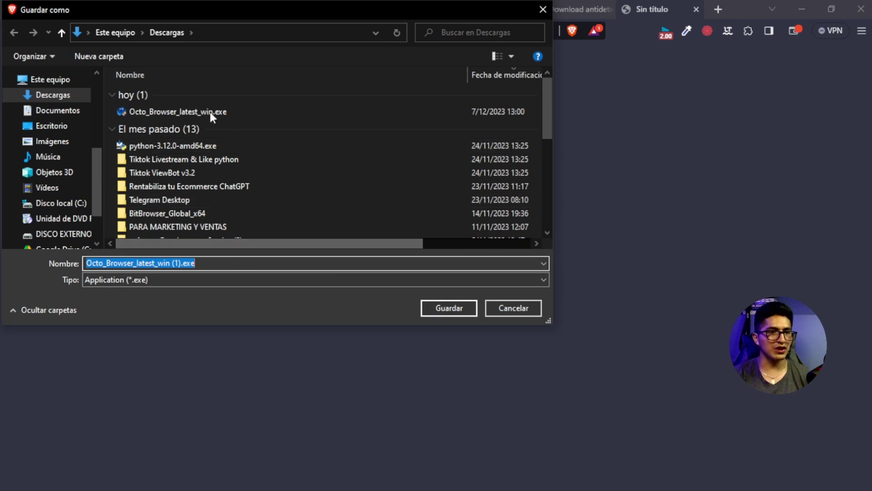
Step: Save Octo_Browser_latest_win (1).exe to Descargas and run it as administrator from File Explorer
click(445, 310)
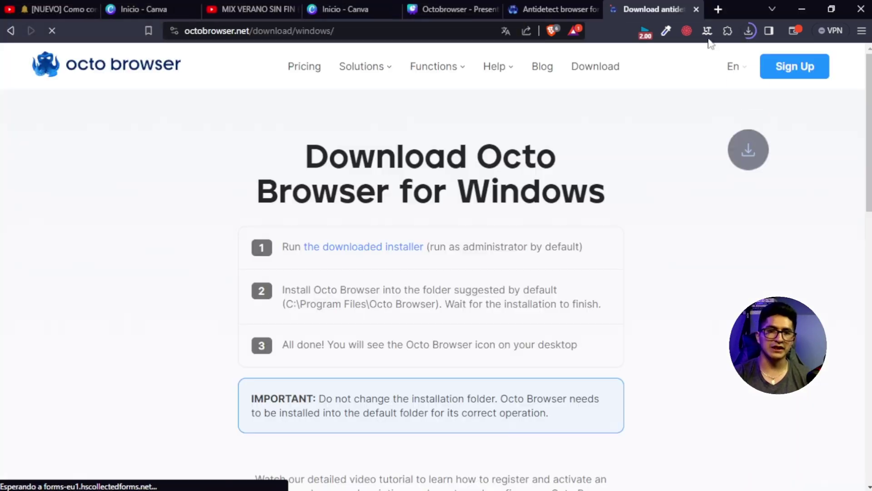
click(748, 30)
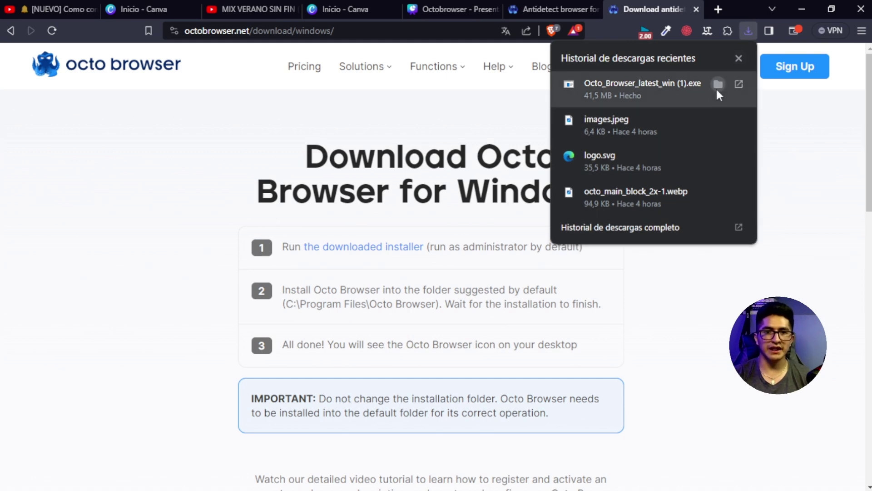
click(745, 91)
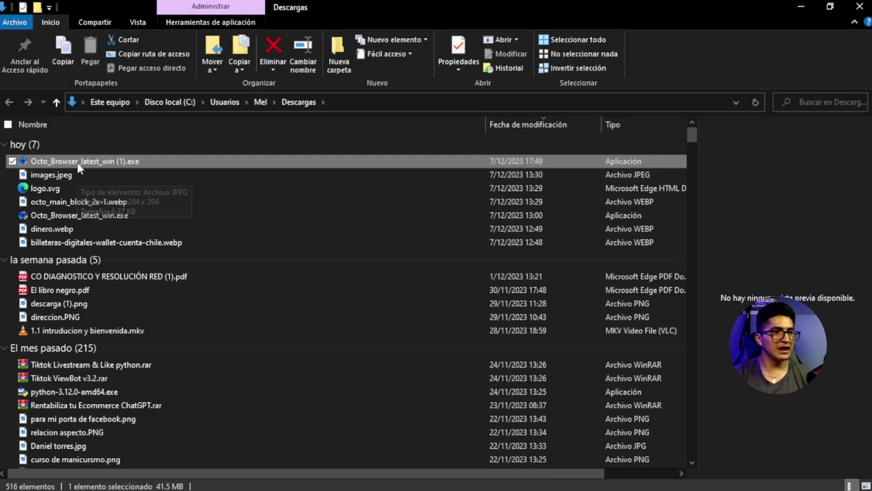
right_click(89, 159)
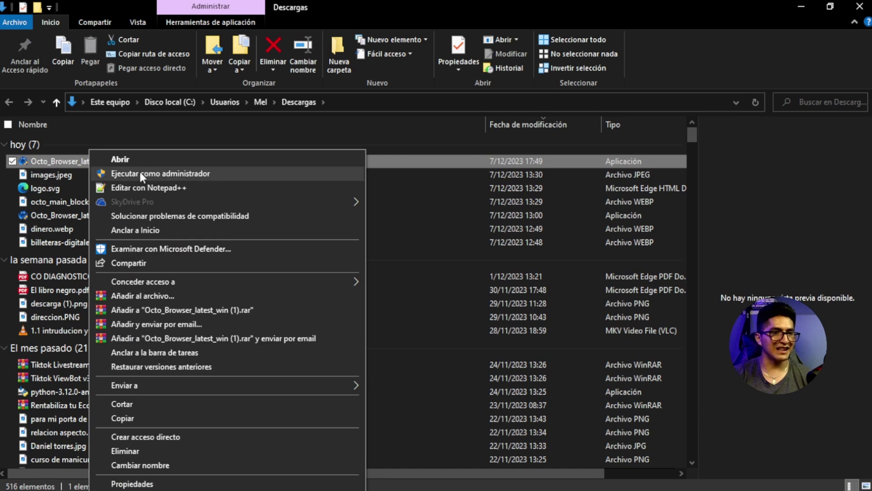
click(145, 173)
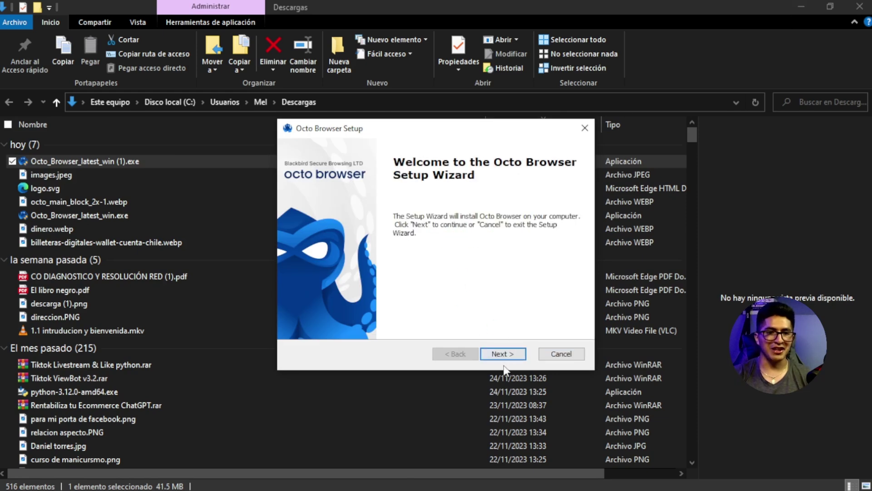
Step: Install Octo Browser into C:\Program Files\Octo Browser\ and launch it when setup finishes
click(504, 355)
click(800, 7)
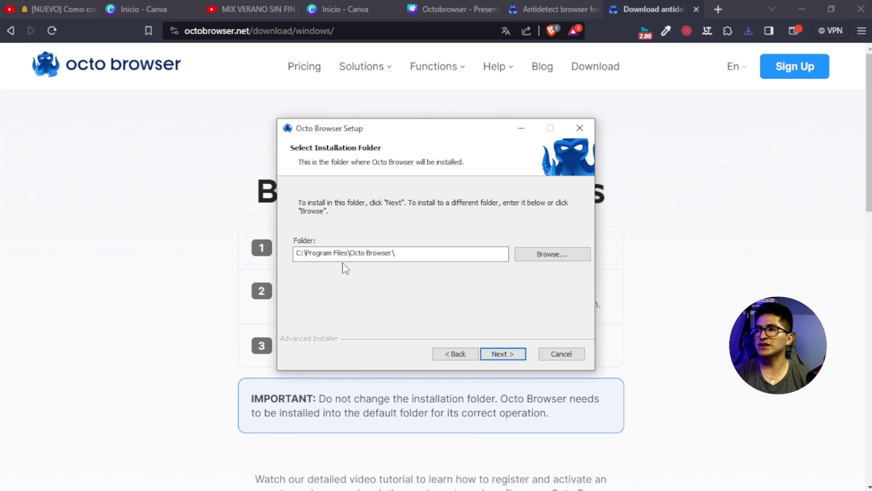
drag(388, 254, 297, 271)
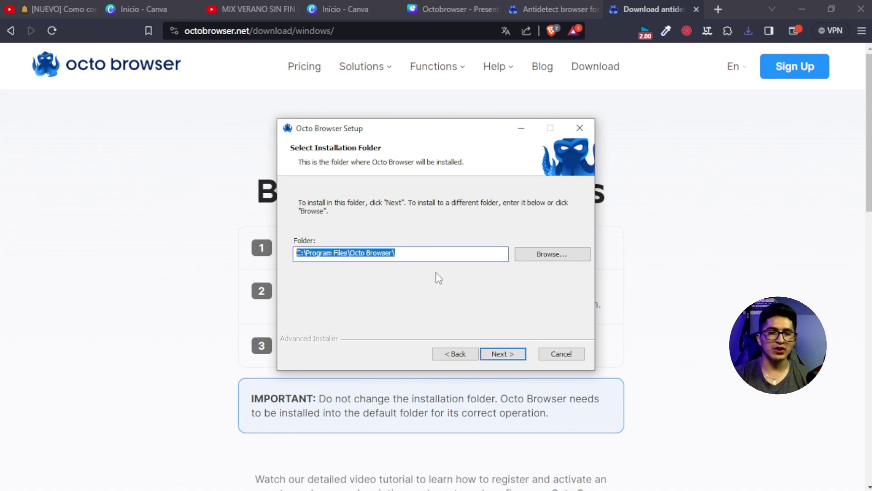
click(513, 355)
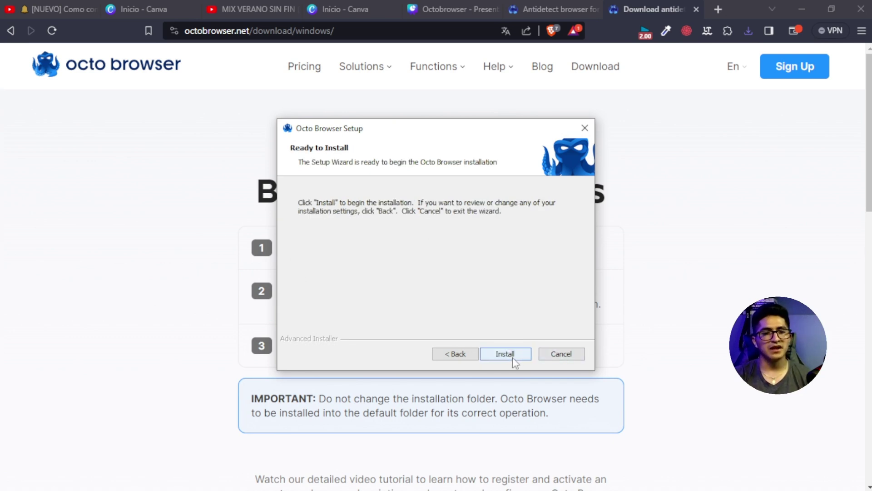
click(511, 357)
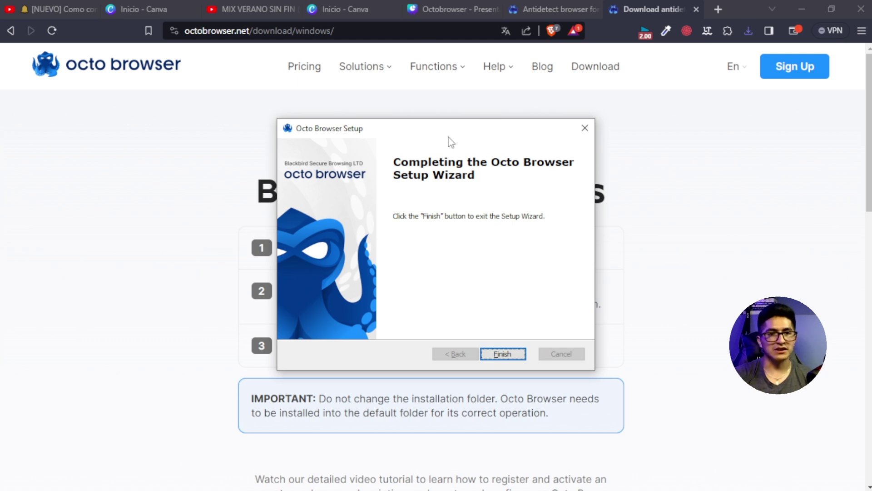
click(503, 354)
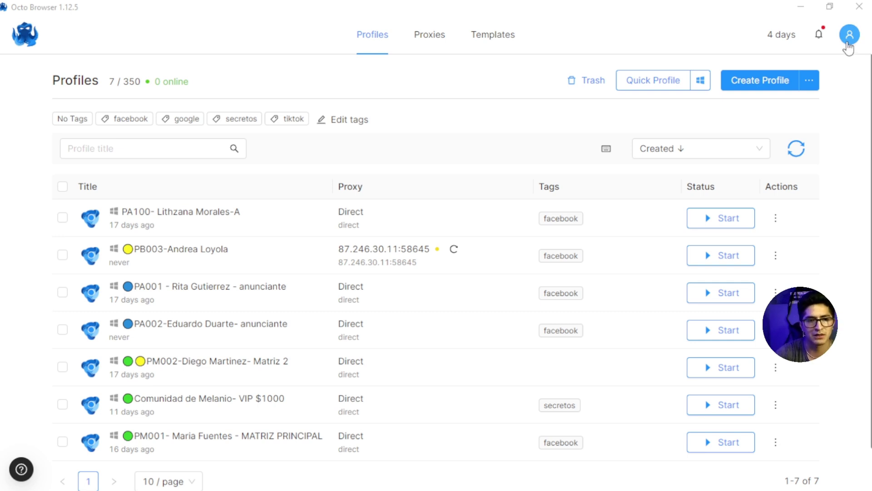
Step: From the avatar menu's Billing settings, enter and check a promo code, then close the dialog
click(847, 44)
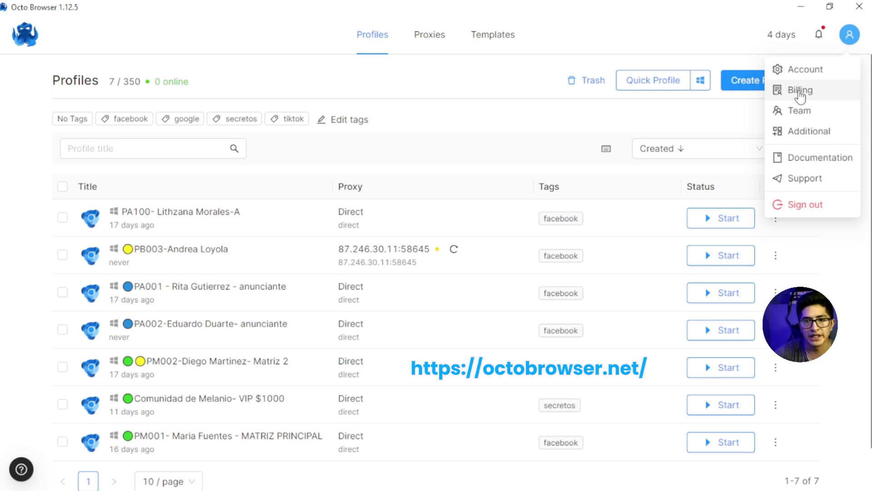
click(803, 94)
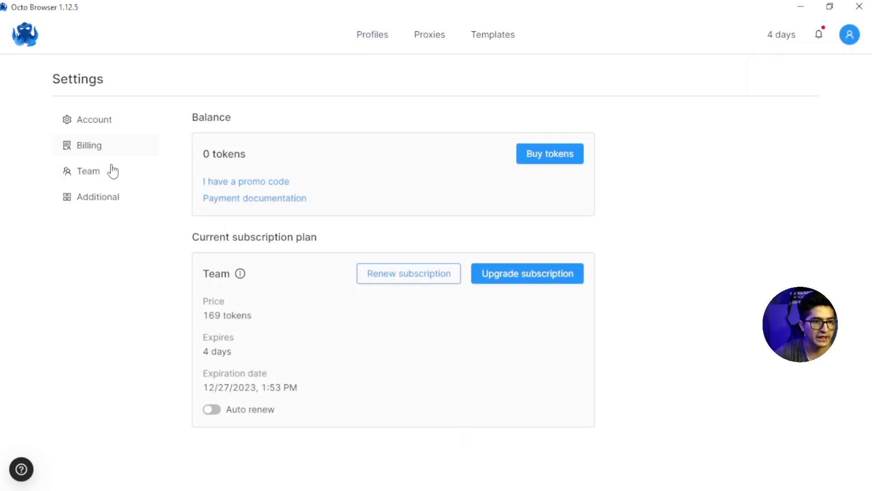
click(268, 184)
click(355, 253)
text(MEL)
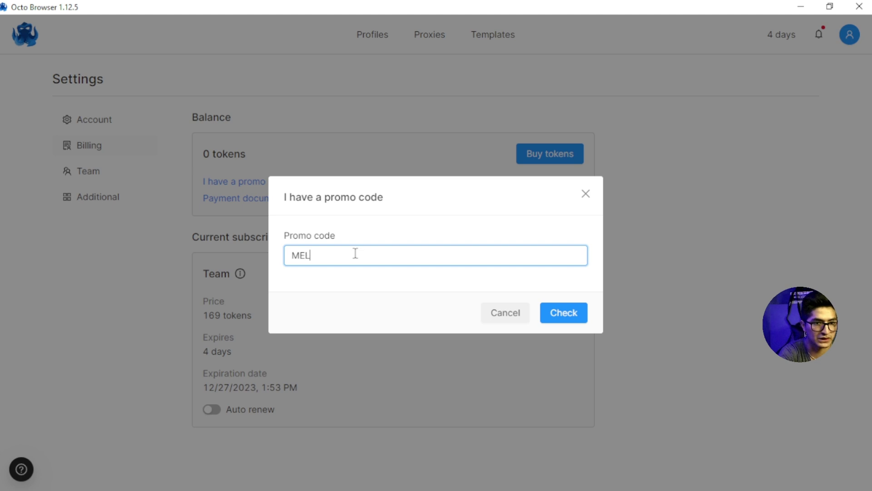
text(ANIODIGITAL)
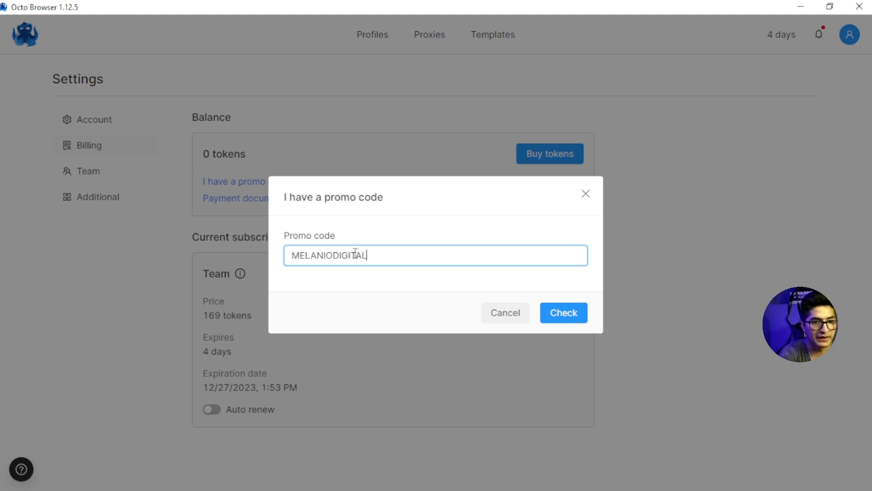
click(562, 313)
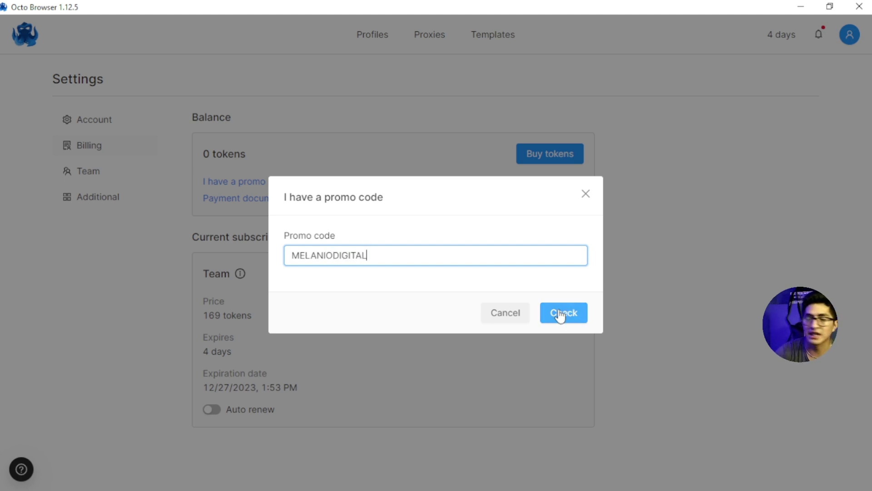
click(586, 196)
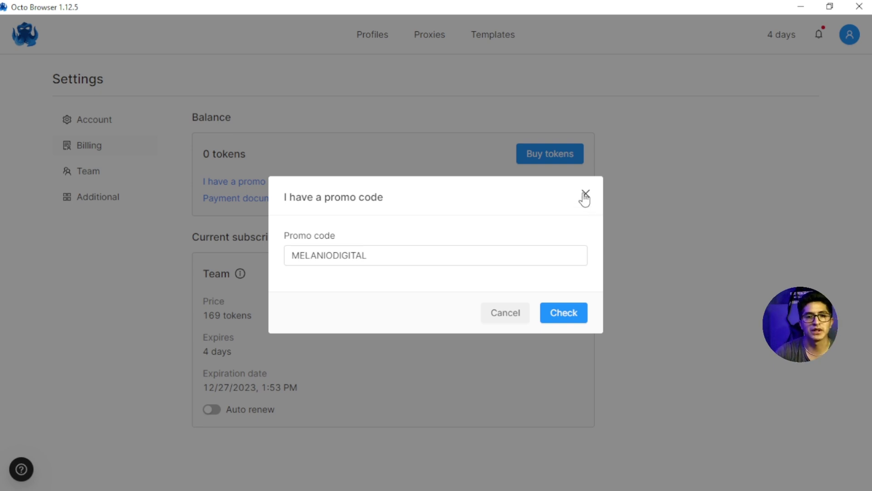
click(585, 194)
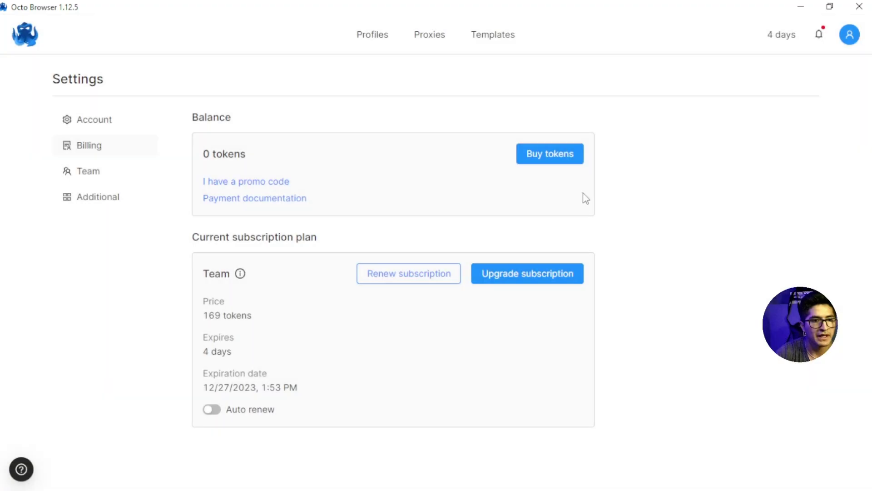
Step: Purchase the Advanced plan upgrade, reaching Buy tokens set to 22 tokens for €22
click(523, 282)
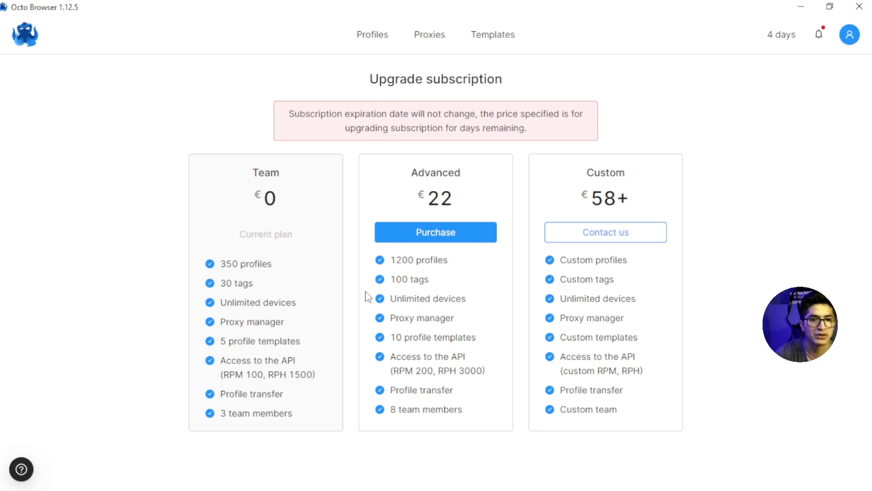
click(438, 232)
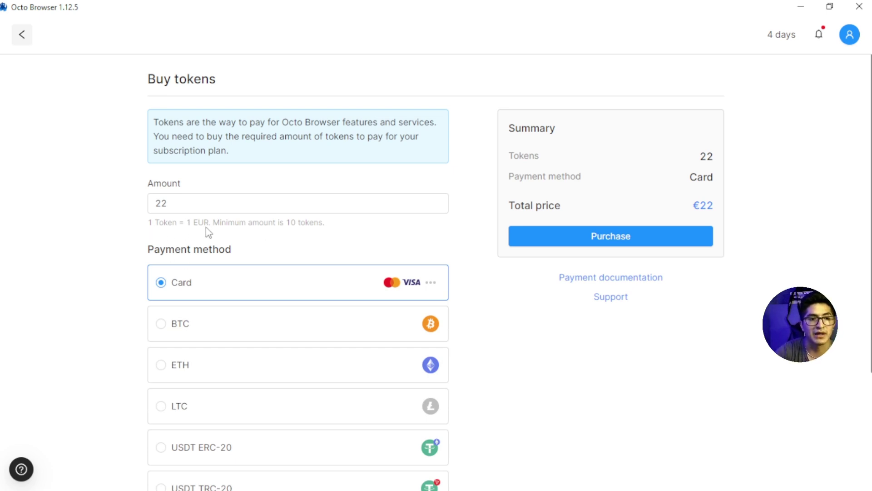
Step: Replace the 22-token amount with 20, which settles at the 21-token minimum
click(175, 202)
drag(175, 202, 146, 203)
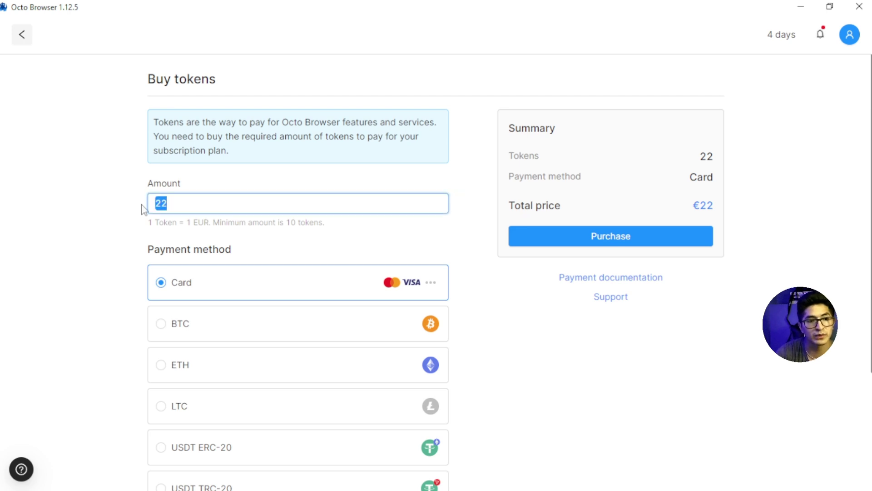
key(BackSpace)
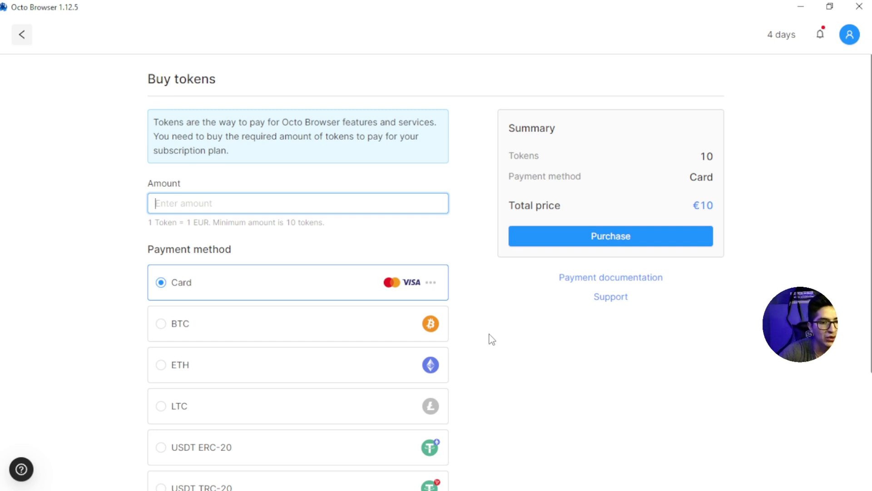
scroll(492, 340, down, 2)
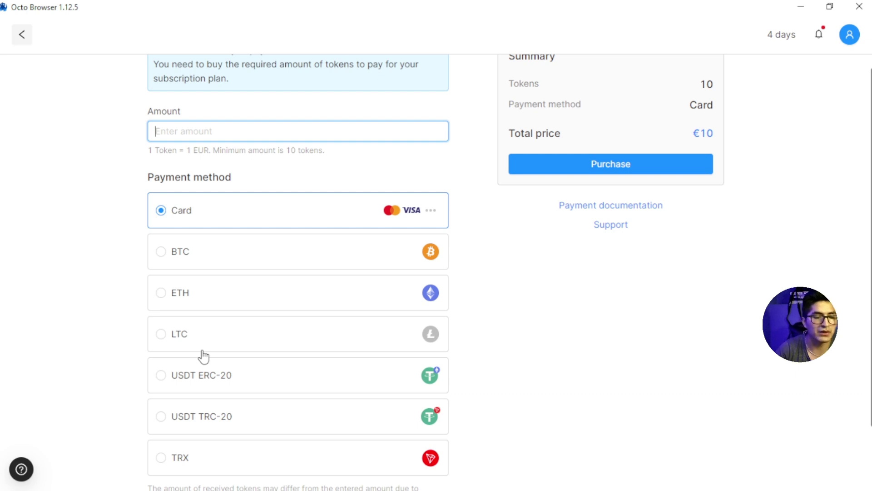
scroll(259, 384, down, 2)
scroll(269, 376, up, 1)
scroll(269, 376, up, 3)
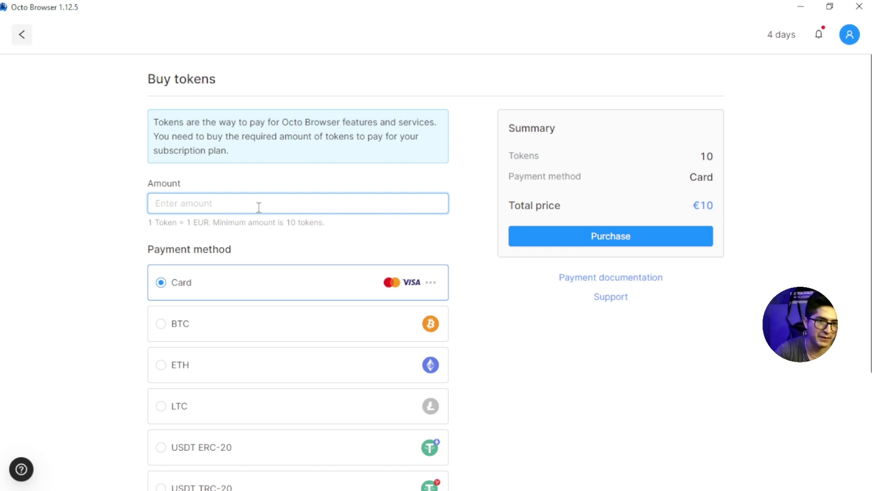
text(20)
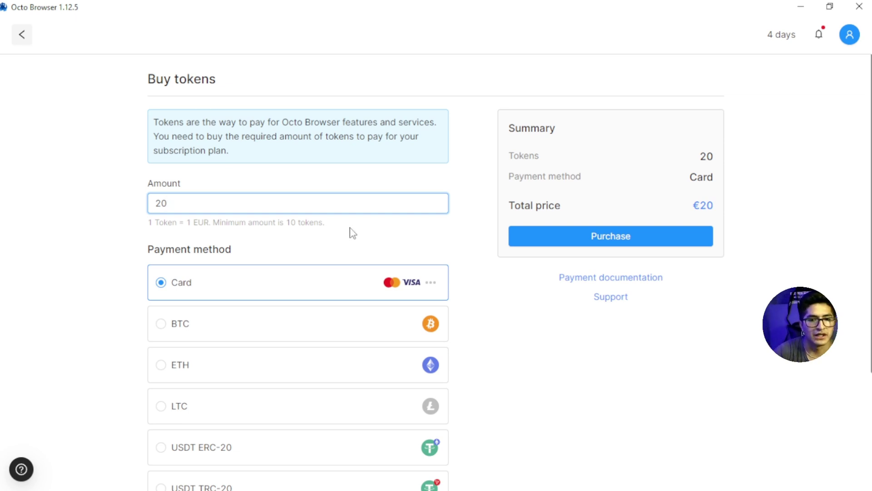
Step: Switch the payment method from Card to ETH
scroll(318, 250, down, 3)
click(219, 190)
click(208, 232)
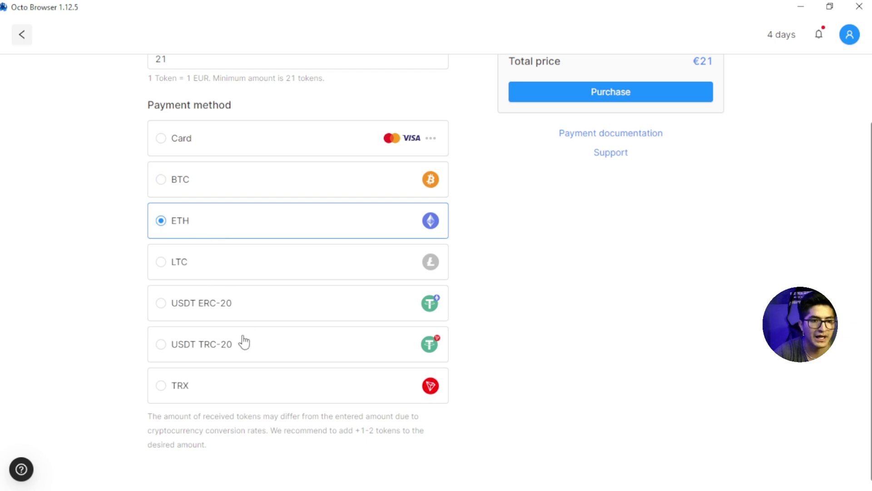
scroll(243, 342, down, 1)
scroll(245, 325, up, 4)
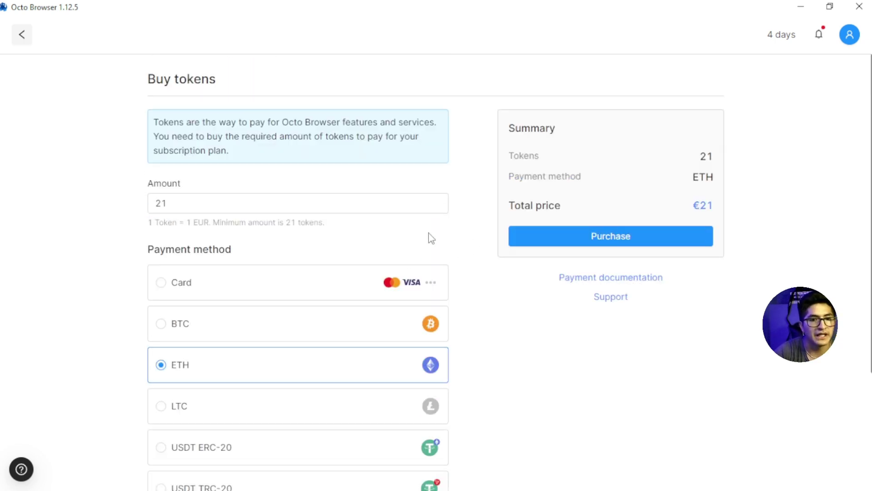
Step: Read through the payment documentation in Edge, then close it
click(580, 280)
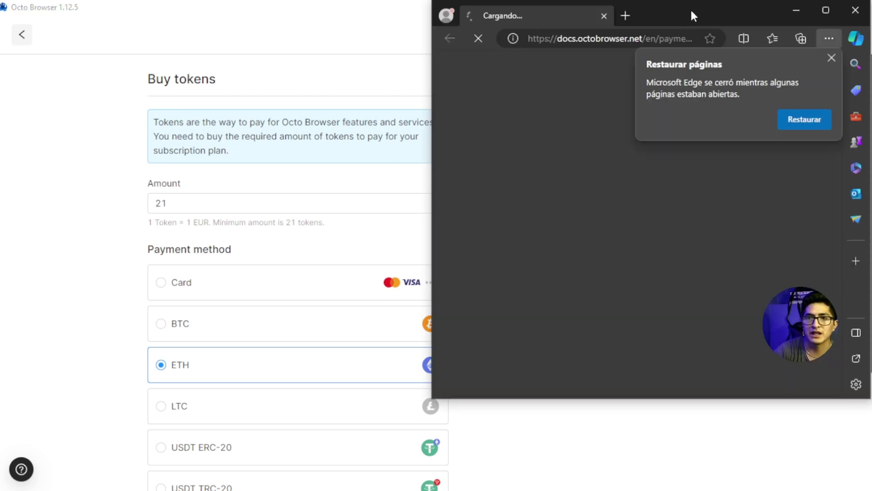
drag(691, 16, 485, 37)
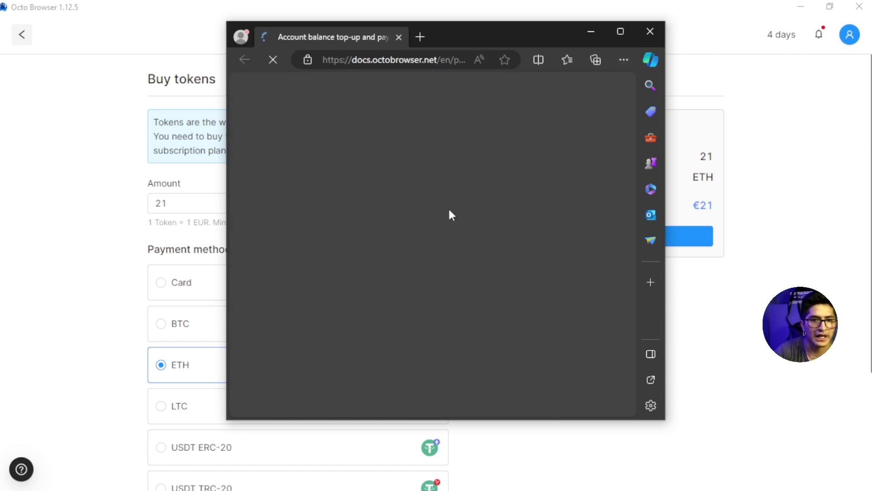
scroll(441, 204, down, 10)
scroll(434, 203, down, 15)
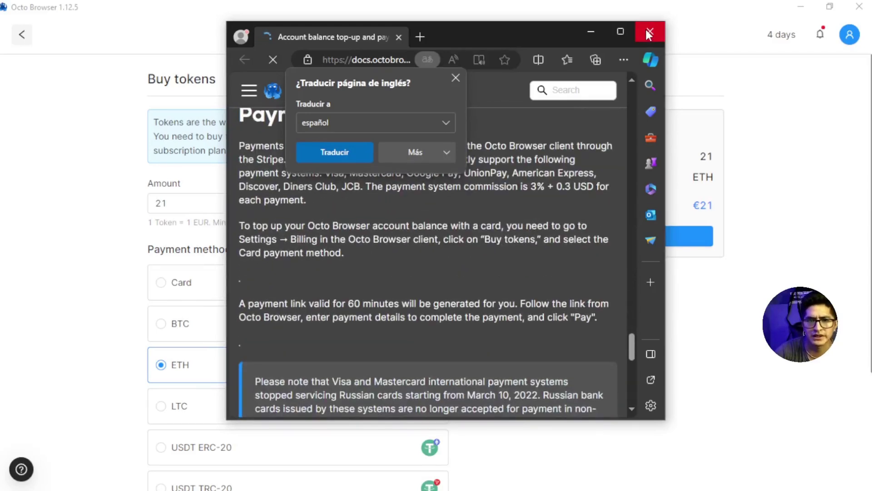
click(592, 32)
Step: Start a €21 card purchase, open the Stripe checkout maximized, then minimize it
click(314, 281)
click(615, 230)
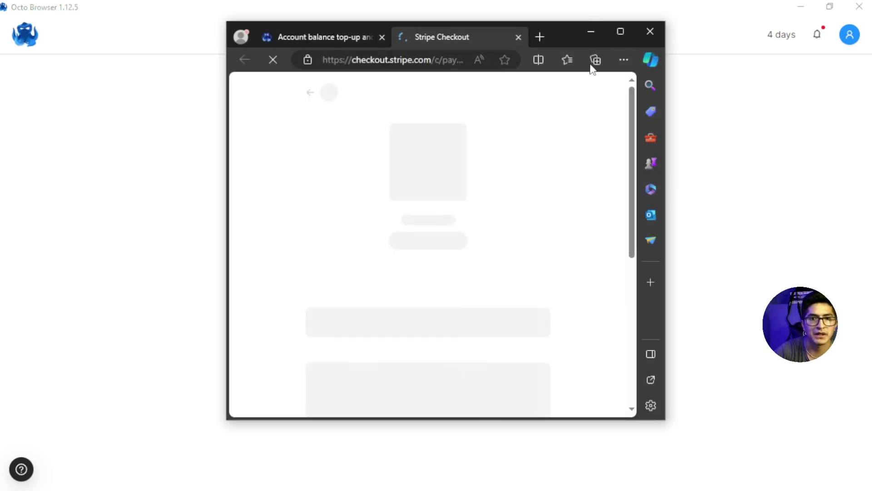
click(620, 31)
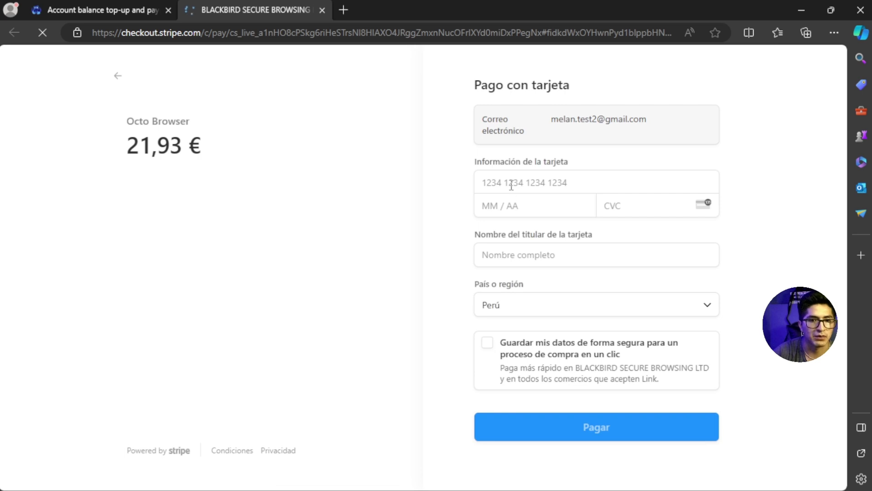
click(510, 184)
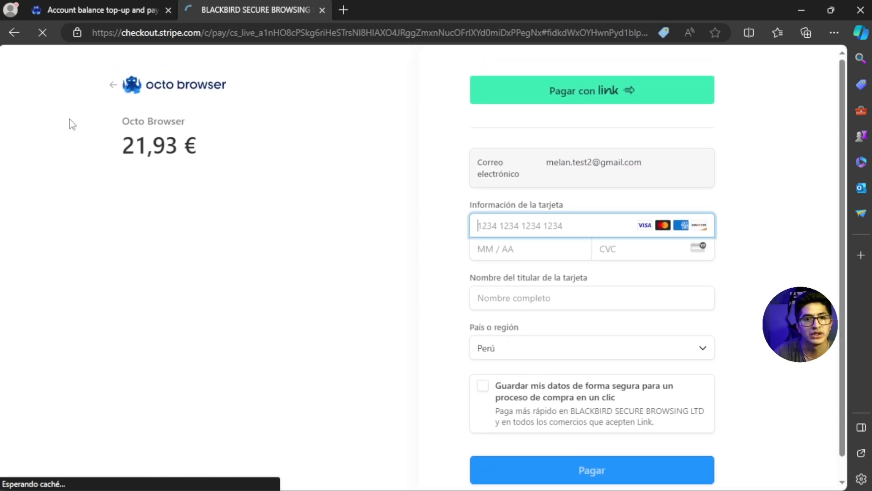
click(802, 11)
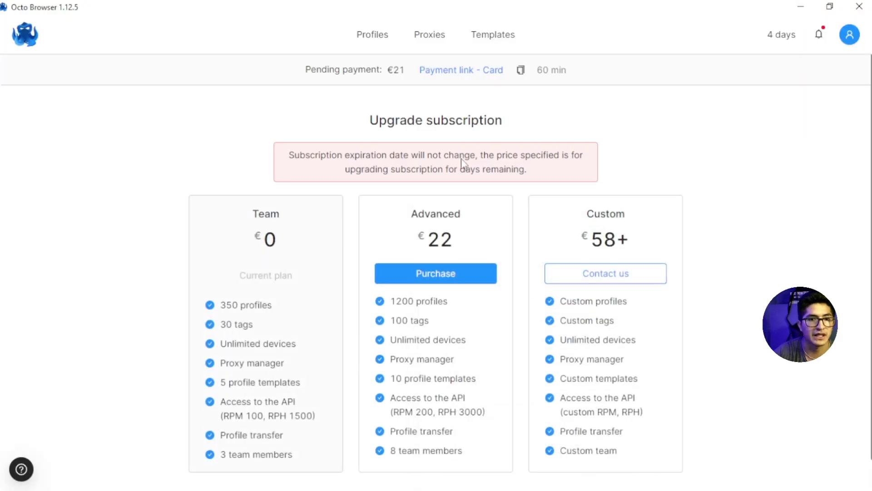
Step: Revisit Billing and the promo code dialog, close it unused, and return to Profiles
click(371, 37)
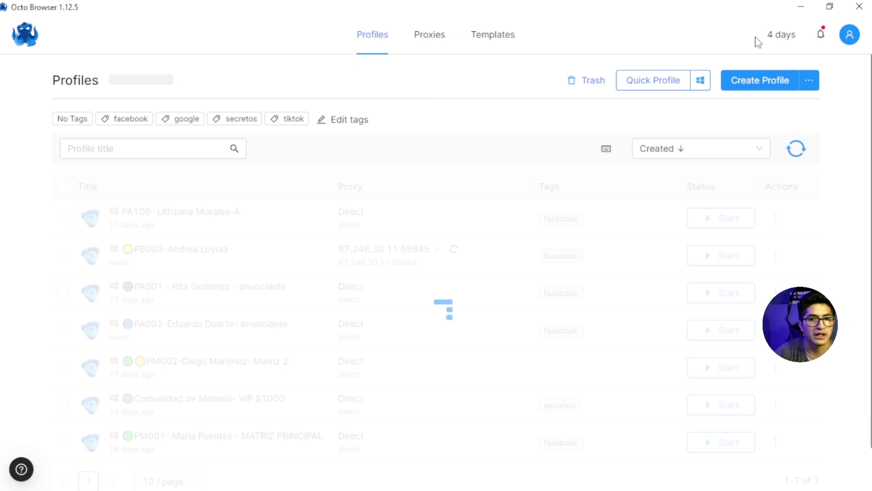
click(845, 43)
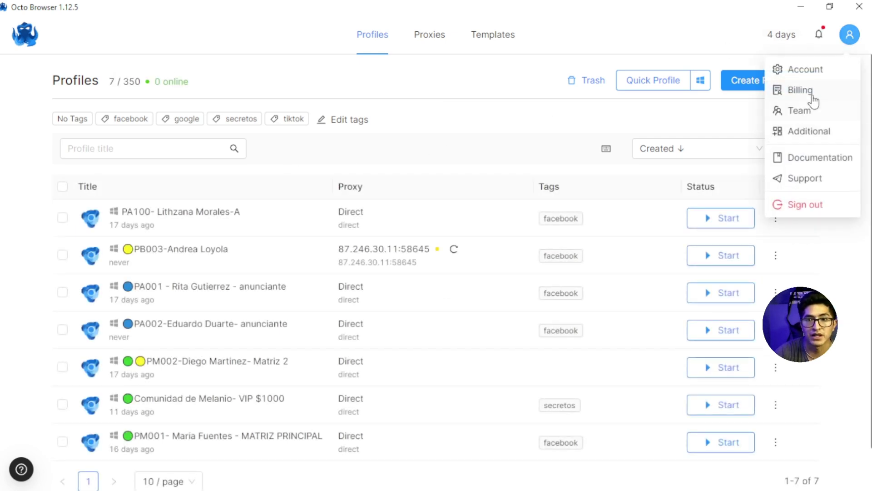
click(810, 93)
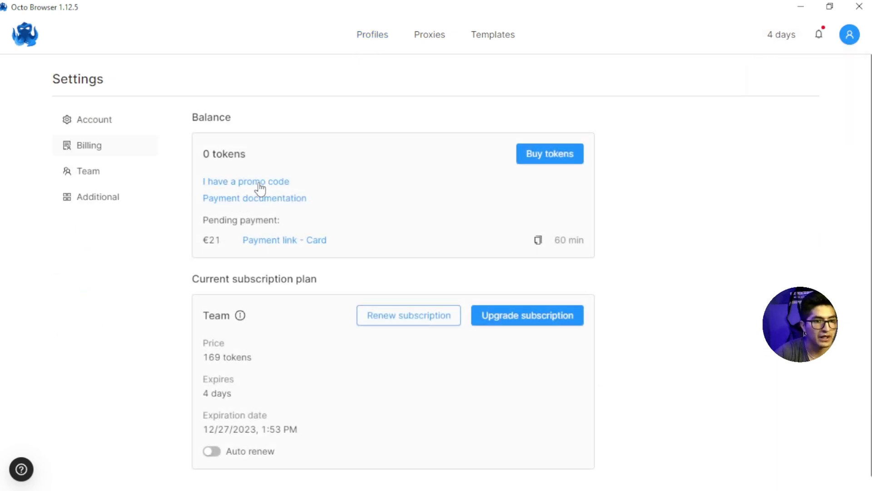
click(291, 182)
click(327, 253)
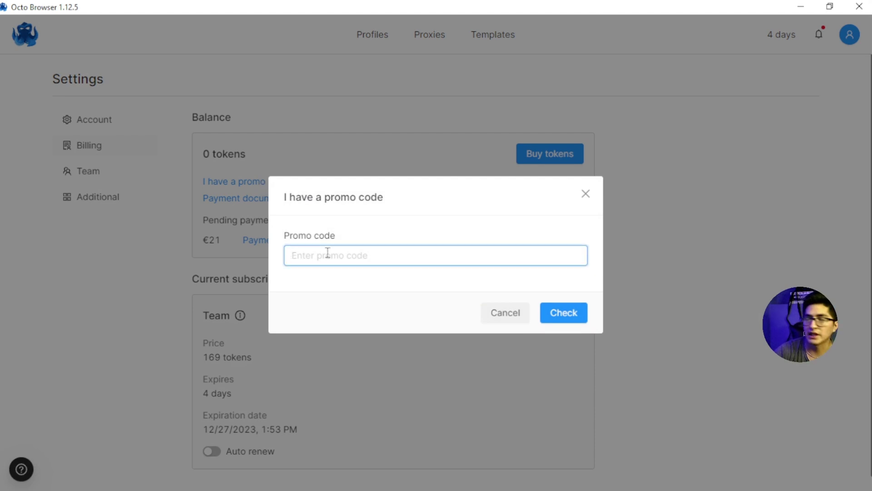
click(585, 194)
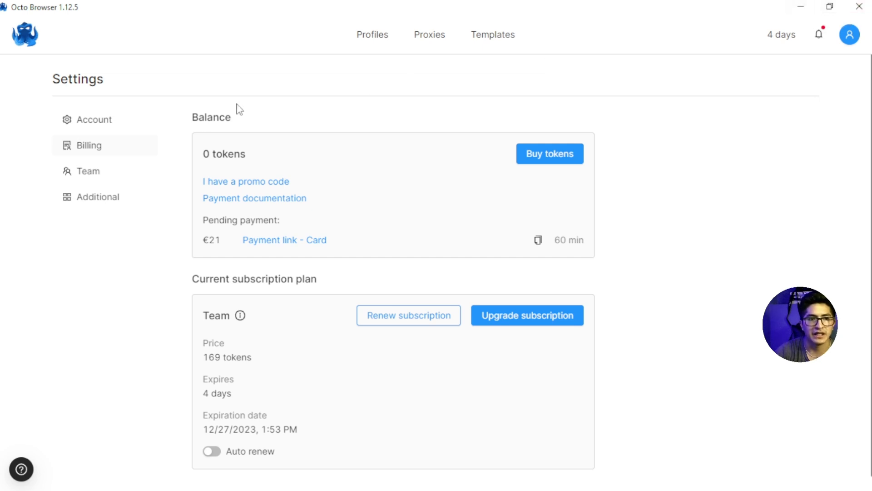
click(379, 39)
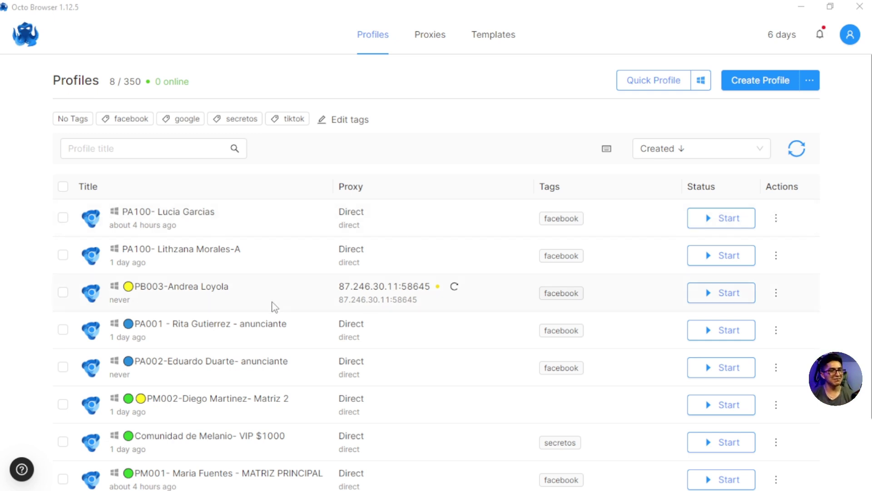
Step: Click Create Profile to open a blank profile form with No template
click(748, 85)
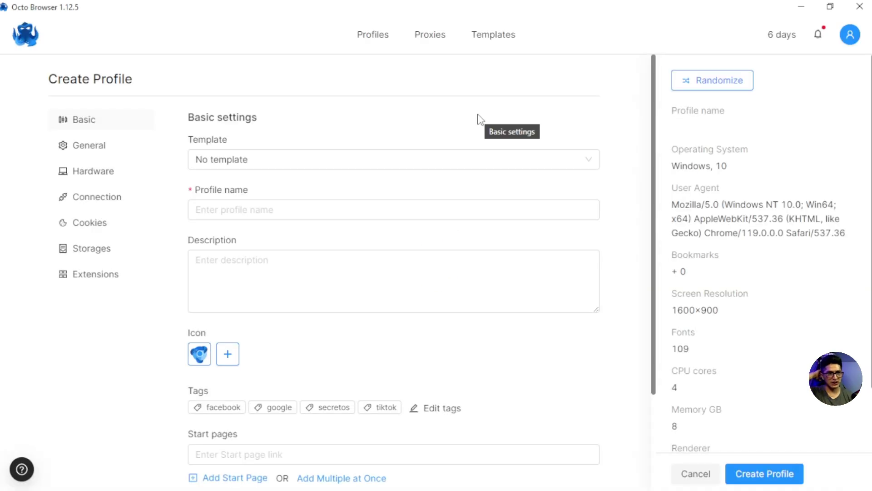
Step: Enter the profile name: MD0001- followed by the person's full name
click(235, 208)
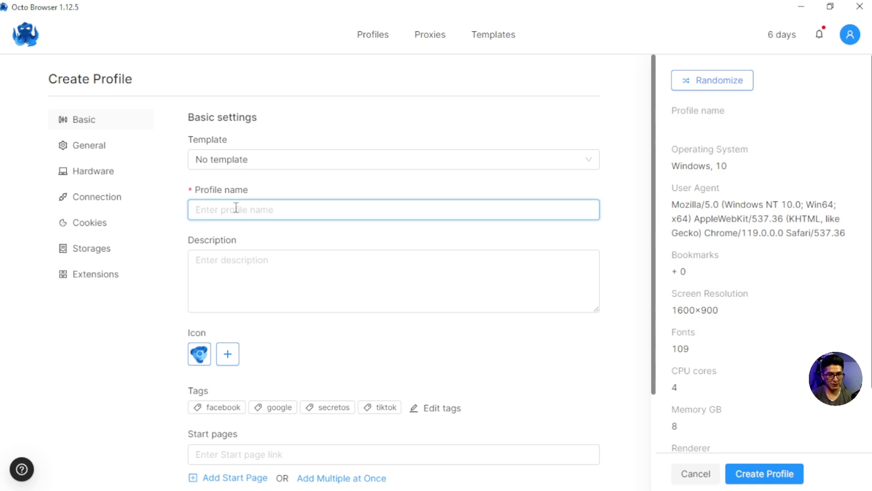
text(P00)
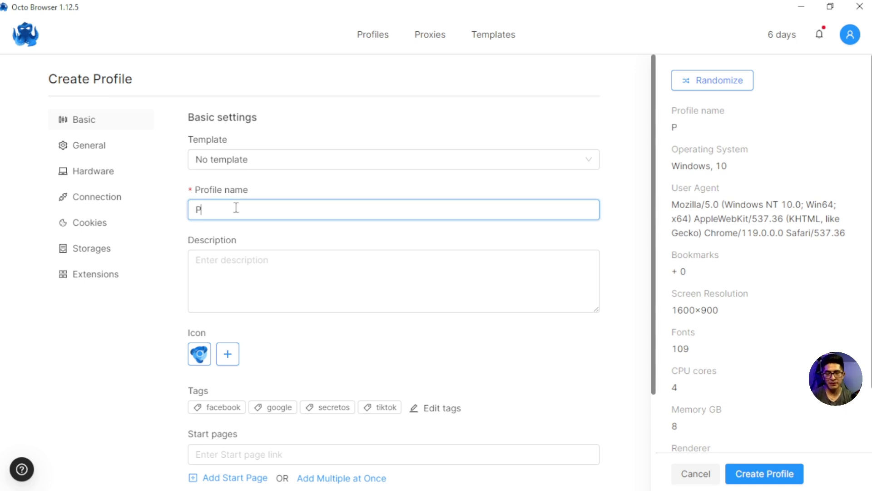
key(BackSpace)
key(BackSpace)
key(BackSpace)
key(BackSpace)
text(MD0001)
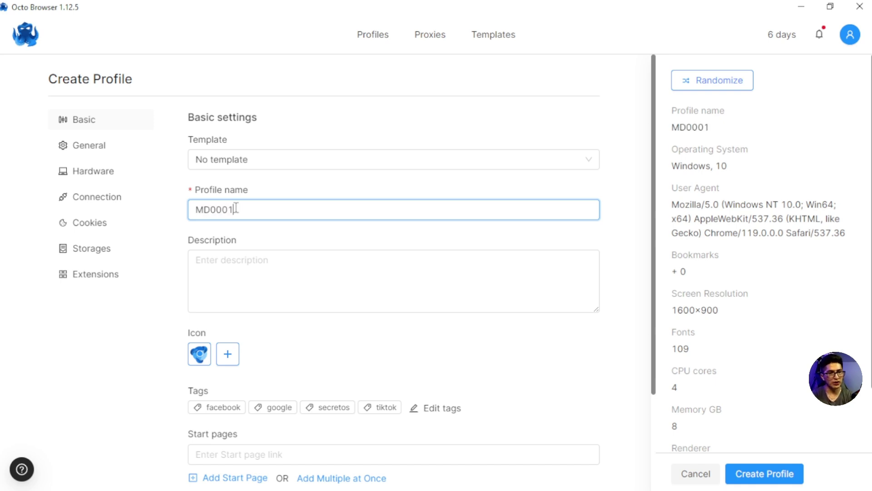
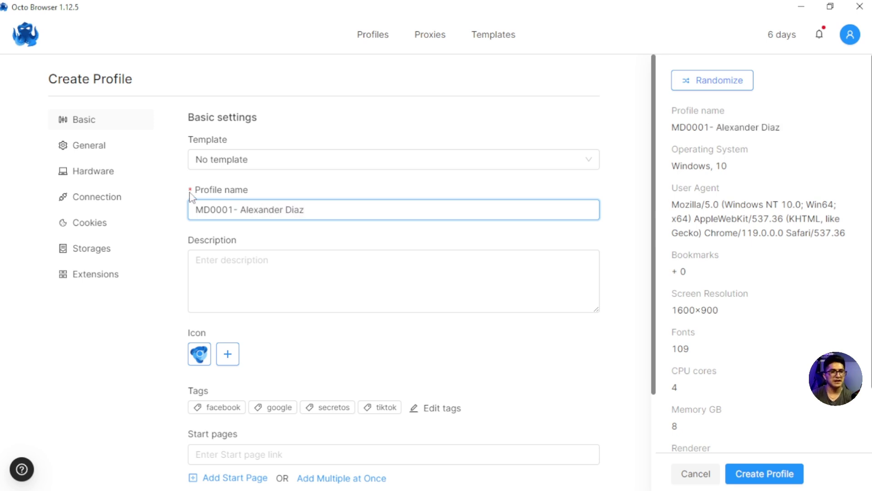
Step: Add the facebook and secretos tags, try the Start pages and Bookmark fields, then open General
scroll(258, 253, down, 3)
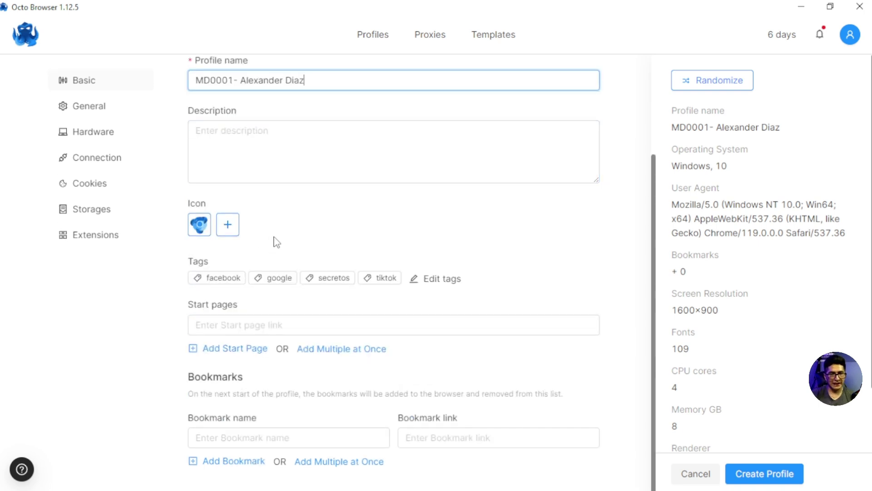
click(220, 281)
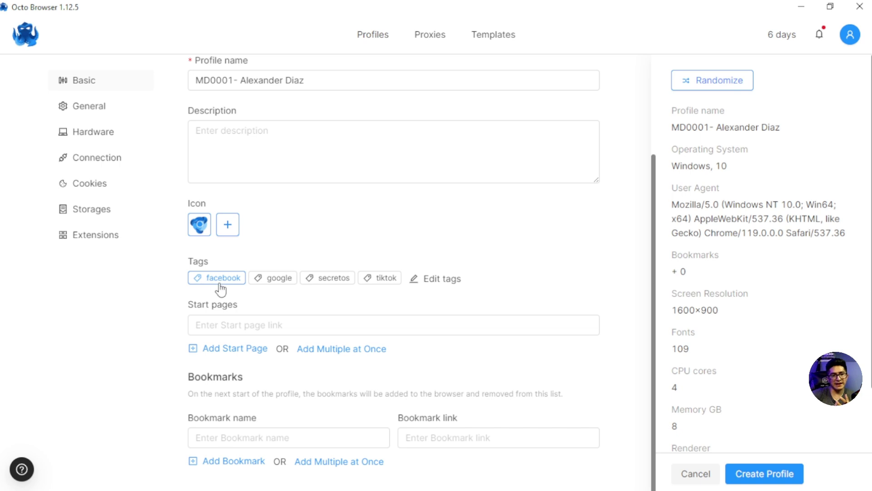
click(332, 277)
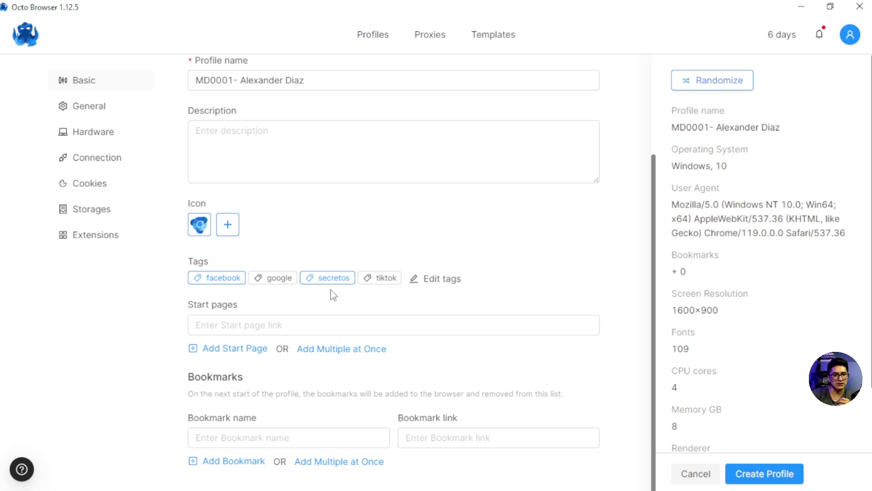
click(226, 327)
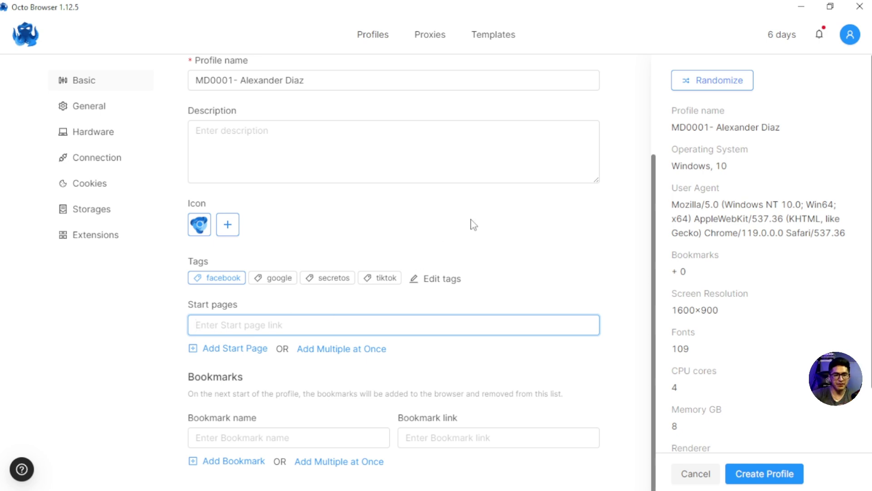
click(216, 437)
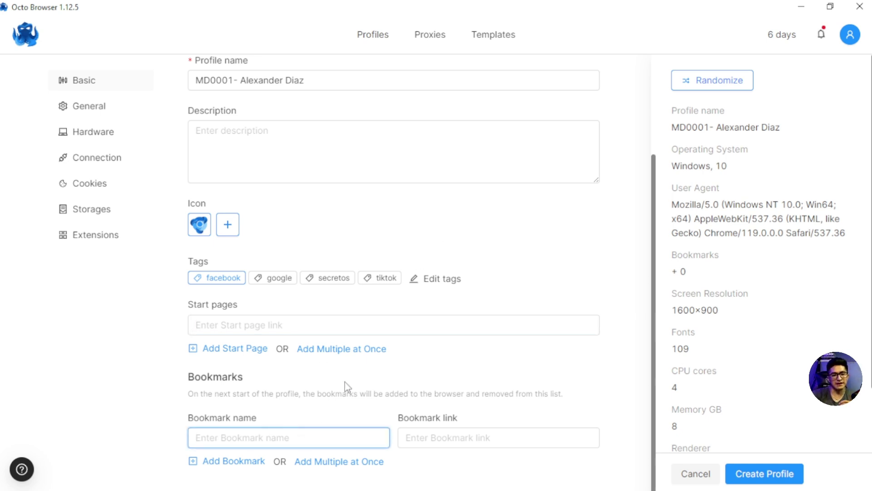
scroll(357, 323, up, 3)
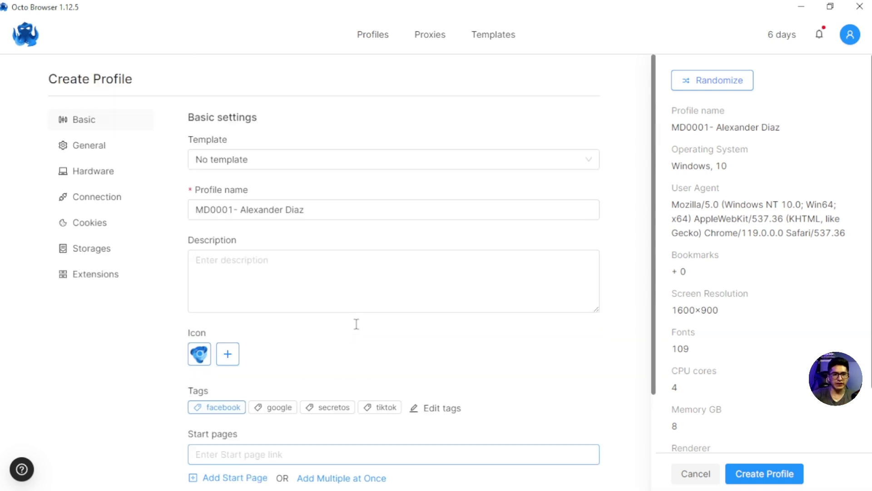
click(101, 145)
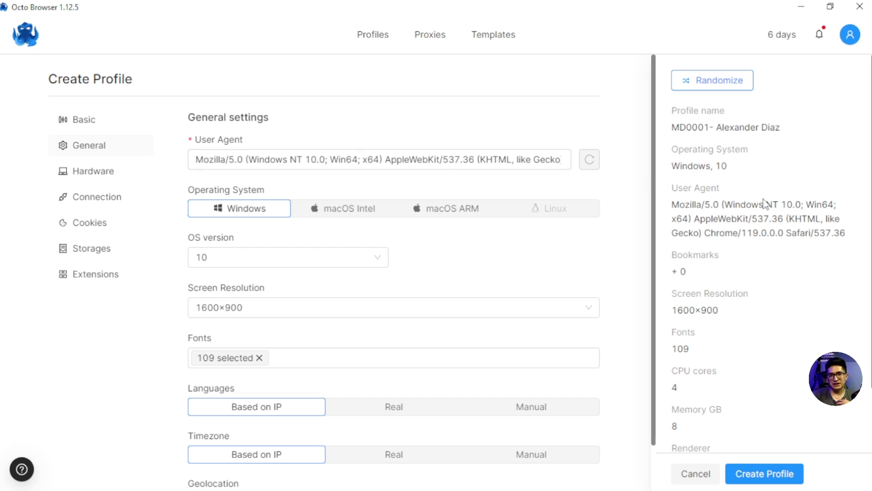
Step: Clear the profile's User Agent and generate a fresh one
scroll(745, 295, down, 2)
scroll(745, 295, up, 2)
scroll(746, 296, down, 2)
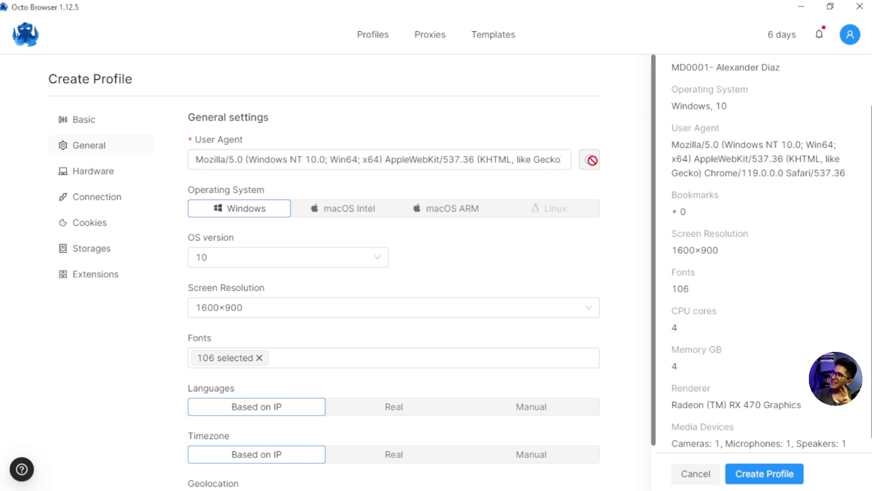
click(511, 156)
key(ctrl+a)
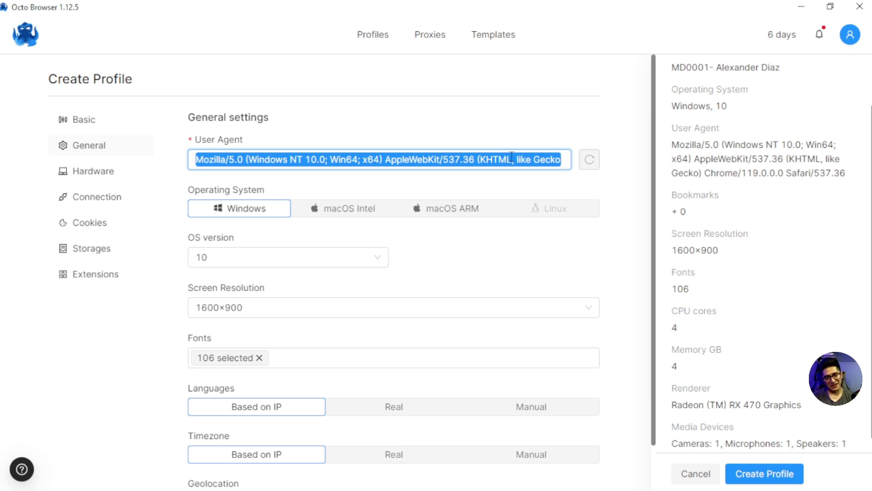
key(BackSpace)
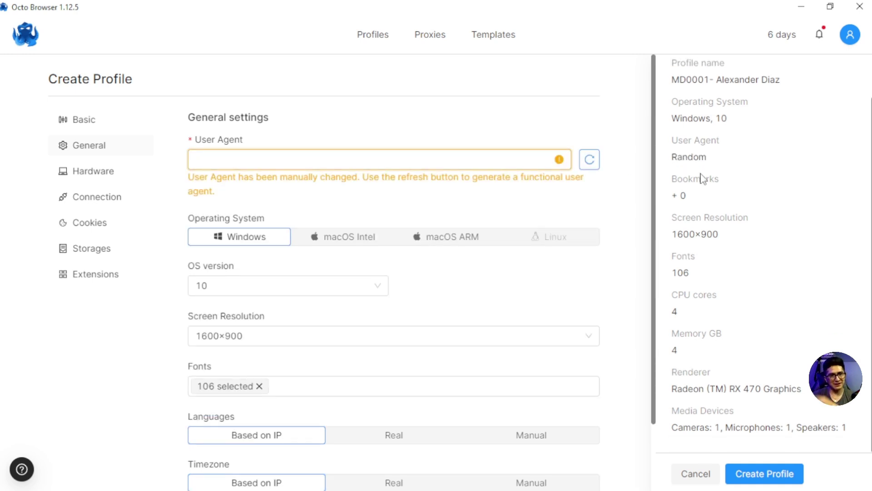
click(587, 167)
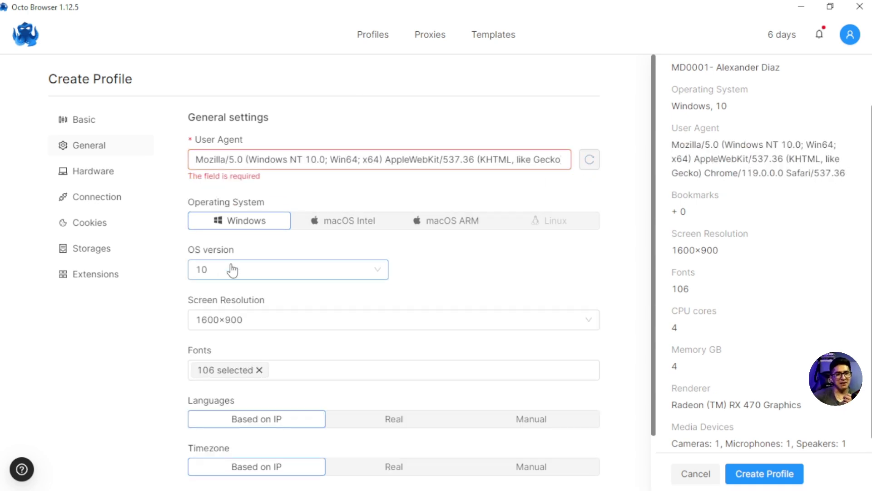
Step: Keep the OS version at 10 and set the screen resolution to 1440×900
click(267, 273)
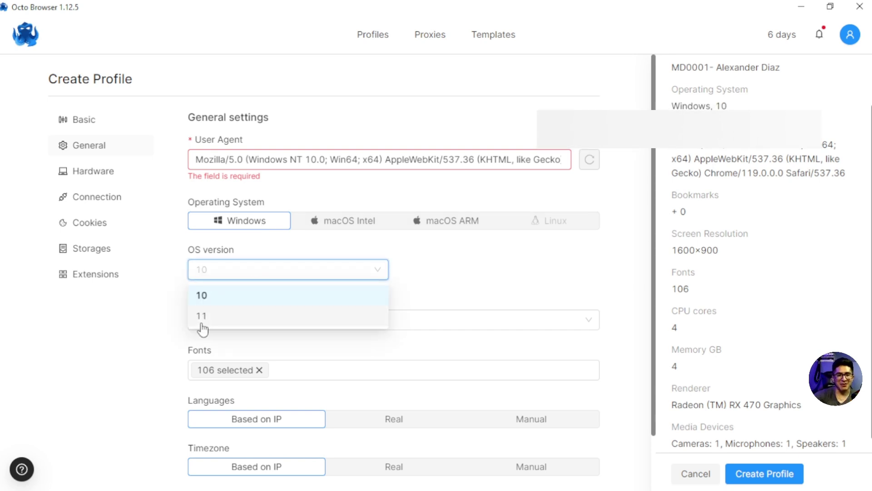
click(228, 300)
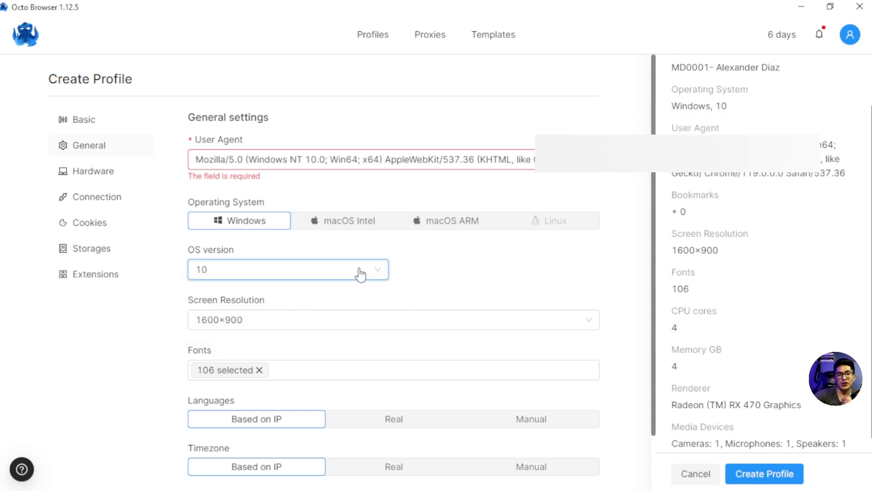
click(268, 321)
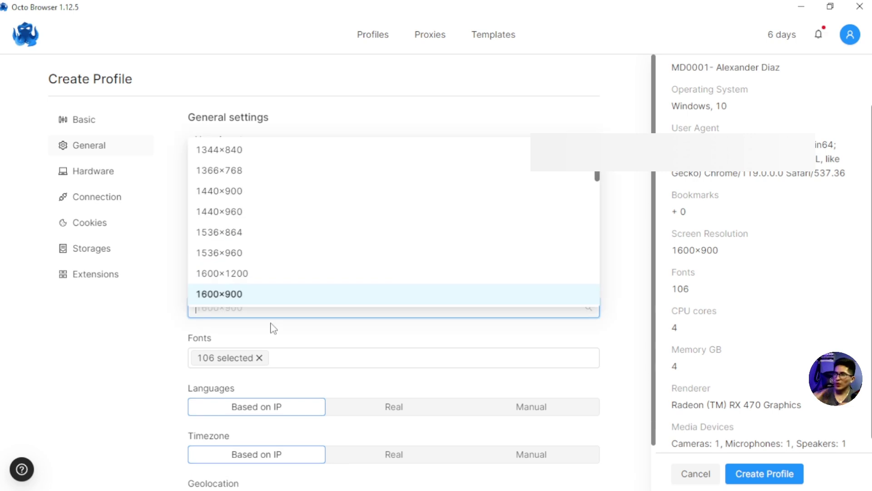
click(231, 197)
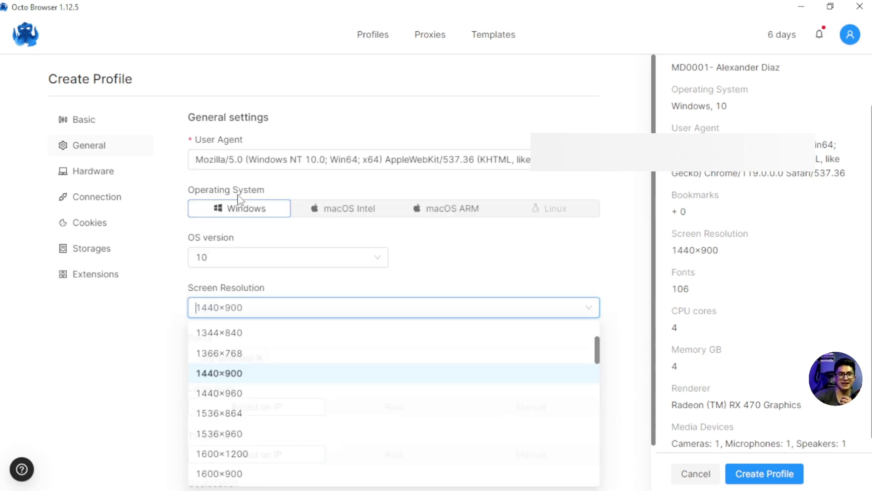
scroll(499, 261, down, 1)
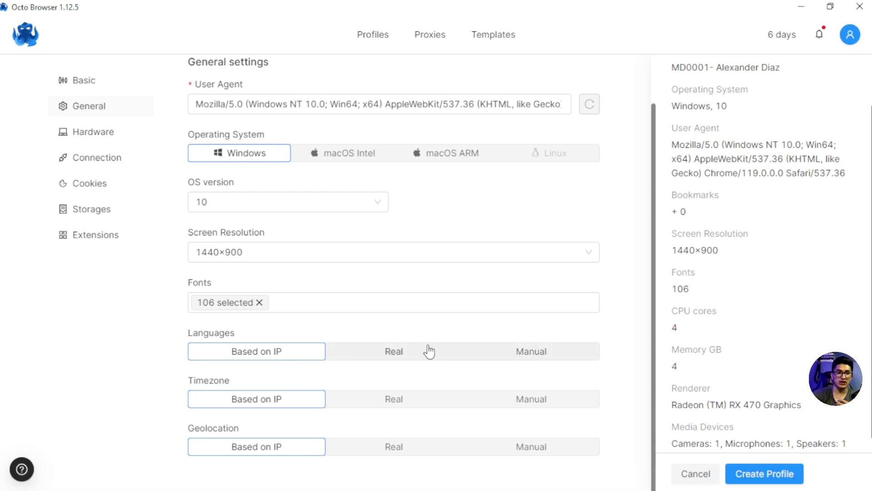
Step: In Hardware, set 8 CPU cores, 2 GB memory and the NVIDIA T1000 renderer
click(103, 133)
click(290, 166)
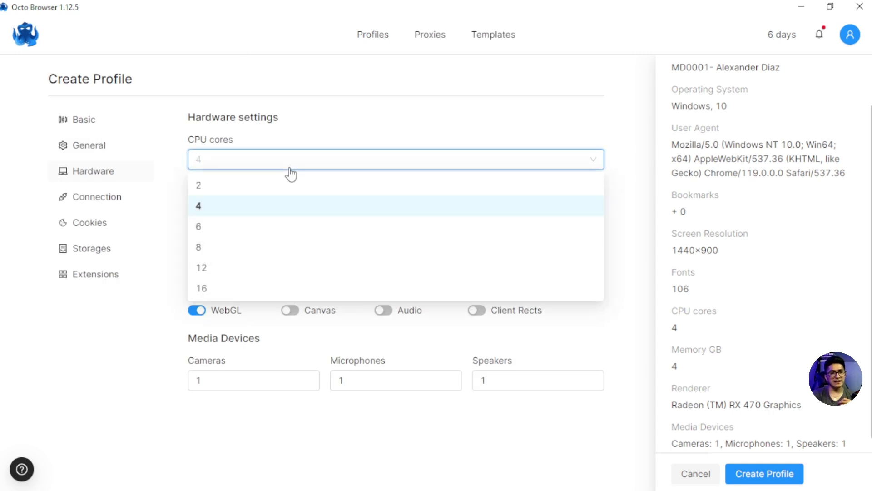
click(227, 247)
click(233, 213)
click(222, 239)
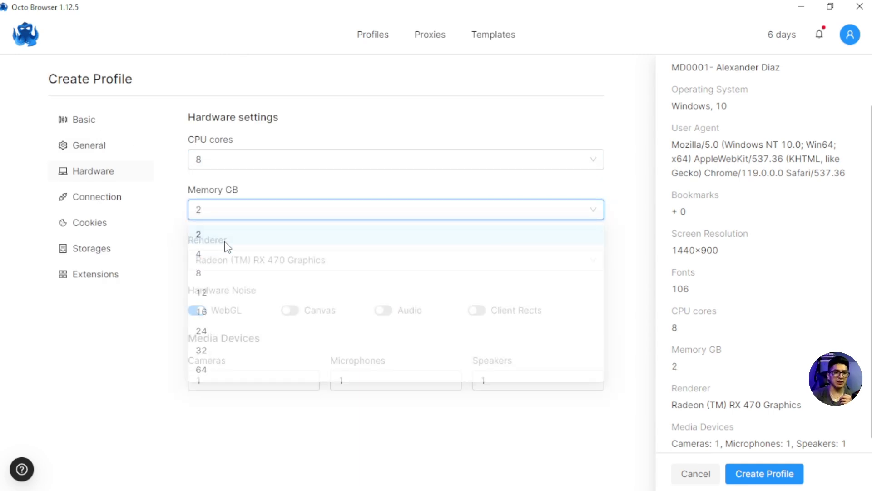
click(313, 261)
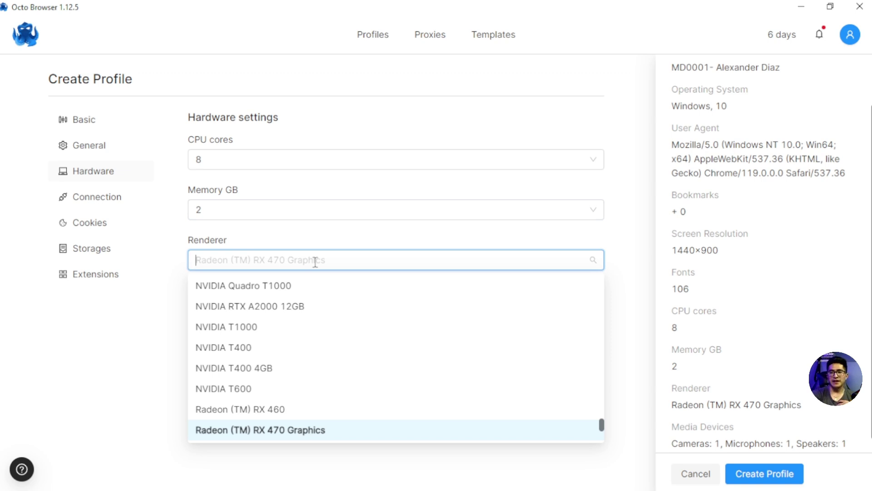
click(229, 327)
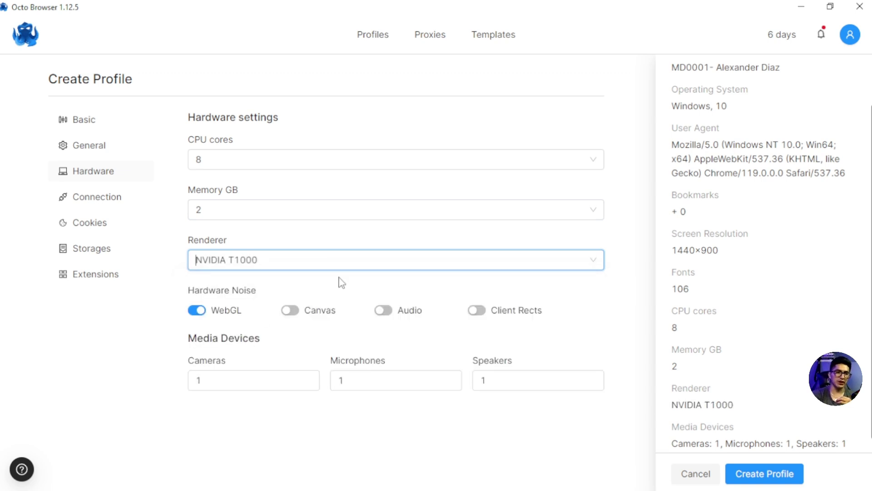
Step: Set 3 cameras, 2 microphones and 2 speakers, leaving audio hardware noise off
click(388, 313)
click(381, 310)
click(255, 376)
key(ctrl+a)
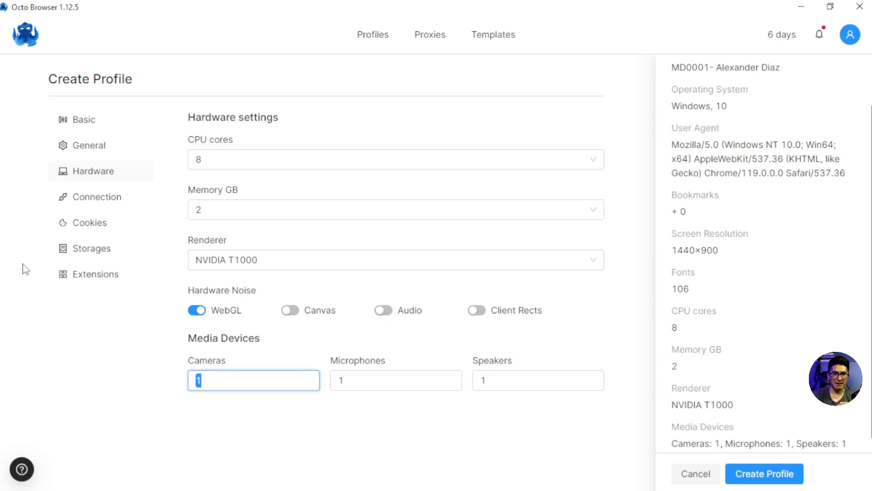
text(5)
key(BackSpace)
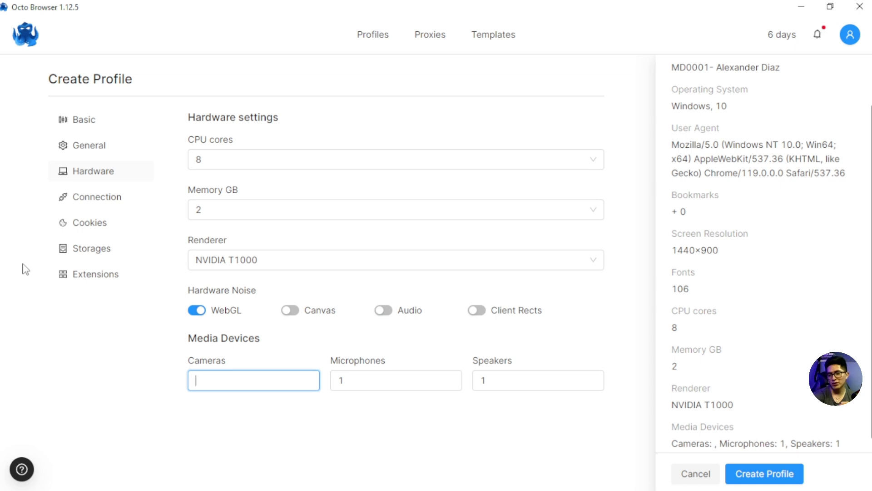
text(3)
double_click(352, 380)
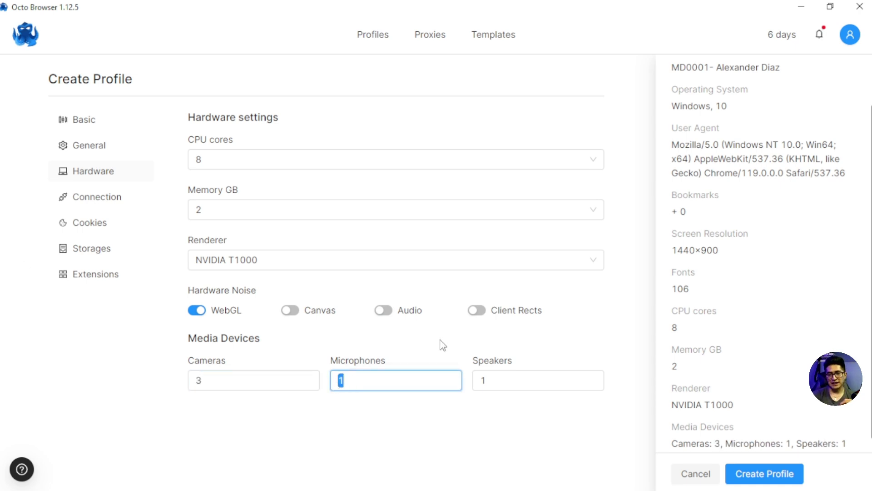
click(482, 382)
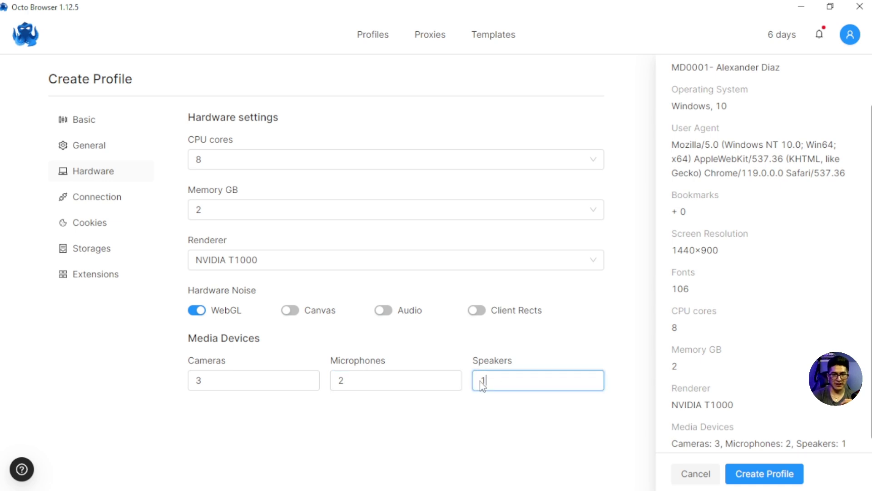
double_click(483, 380)
text(2)
click(105, 202)
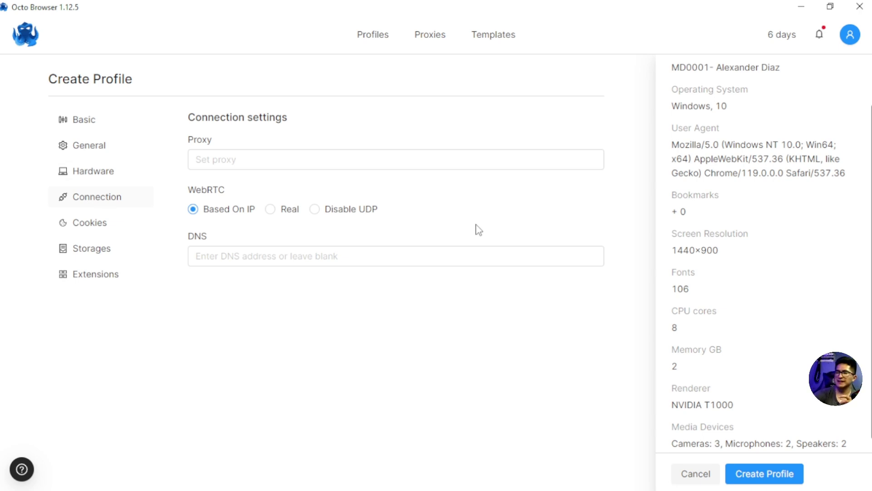
Step: Check the saved proxy list and leave the profile's proxy unset
click(269, 159)
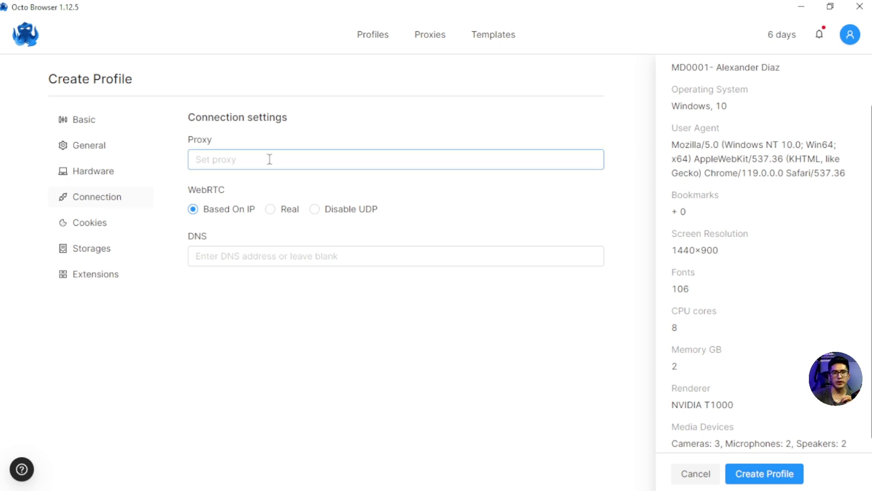
click(268, 159)
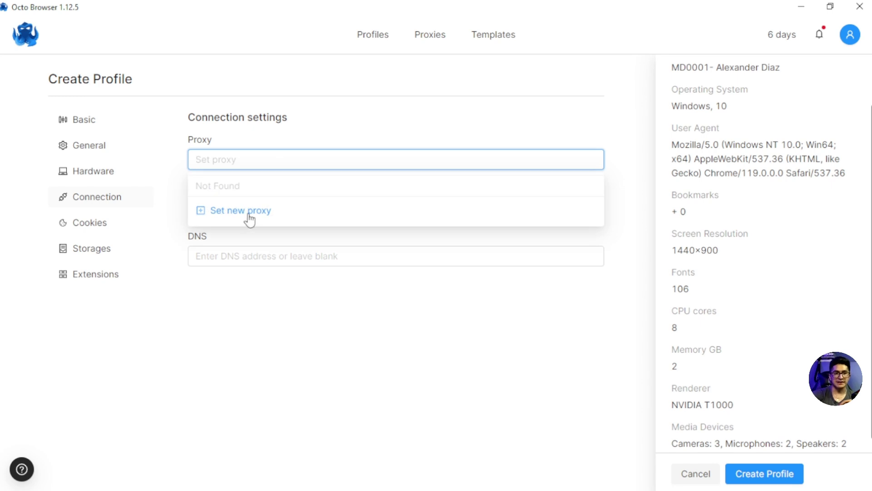
click(336, 137)
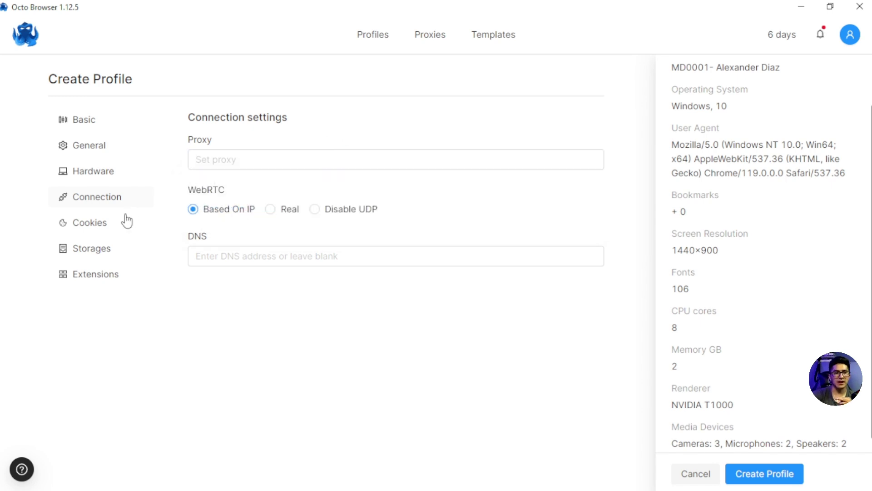
Step: Switch on History saving in the profile's Storage settings
click(87, 227)
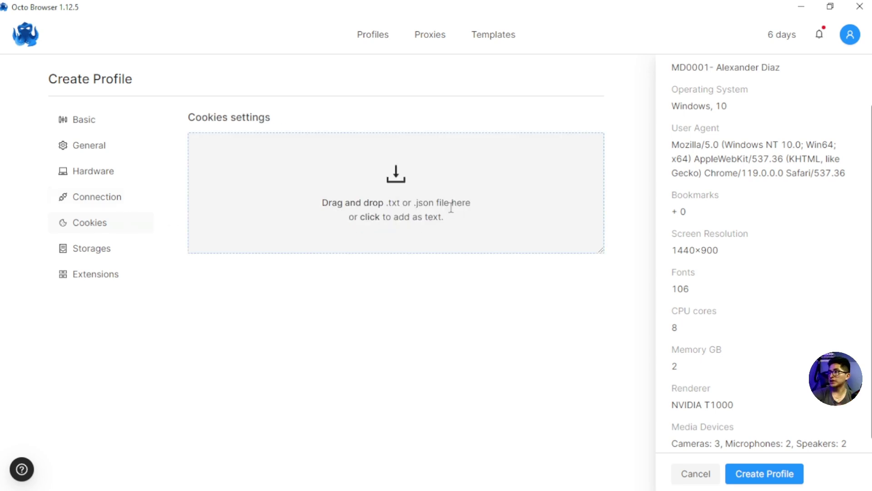
click(91, 256)
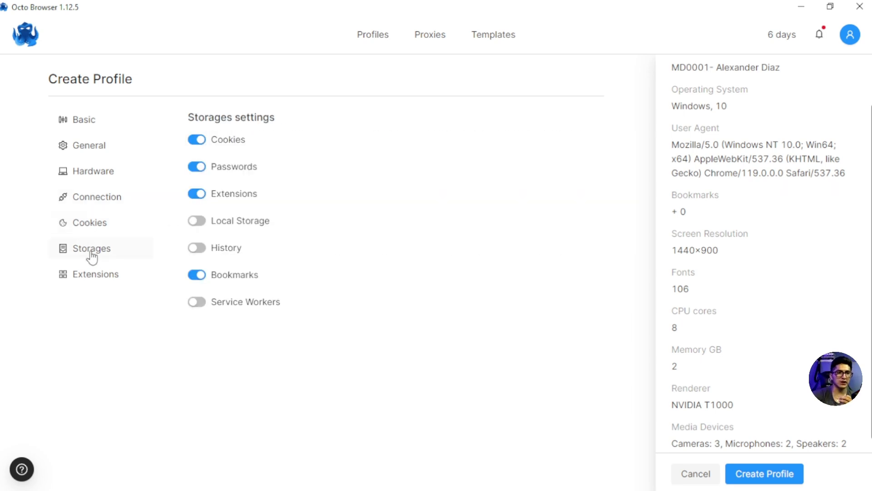
click(200, 249)
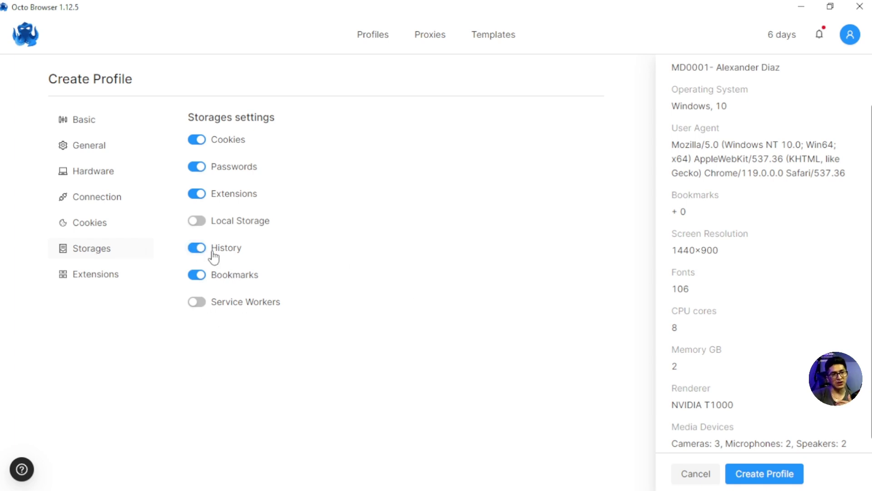
click(100, 283)
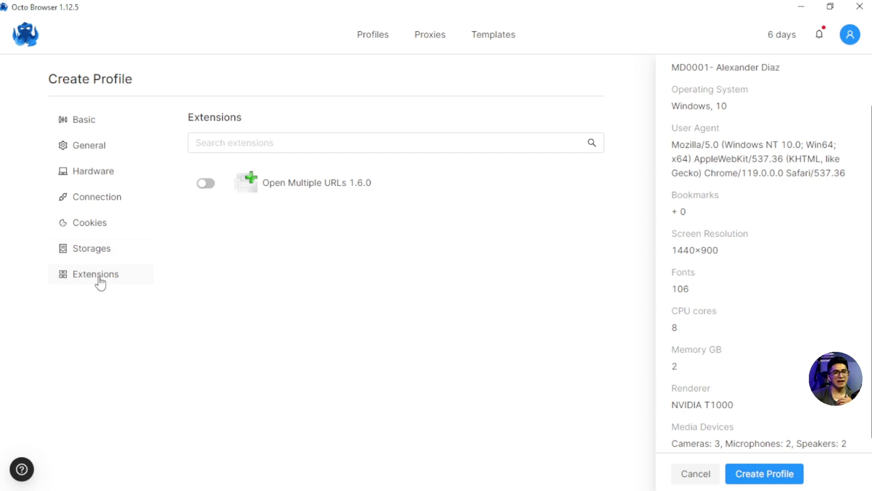
click(86, 251)
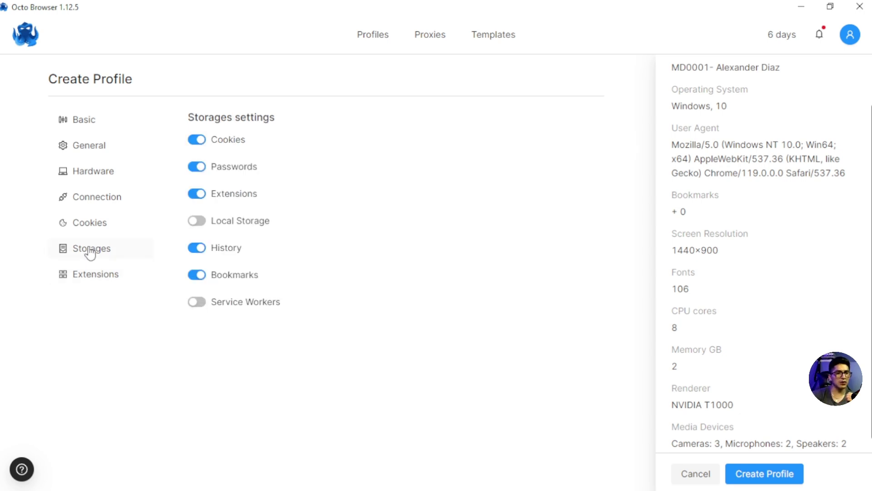
click(70, 125)
Step: Review the Hardware values: 8 CPU cores, 2 GB memory, NVIDIA T1000, WebGL noise on
scroll(335, 251, down, 3)
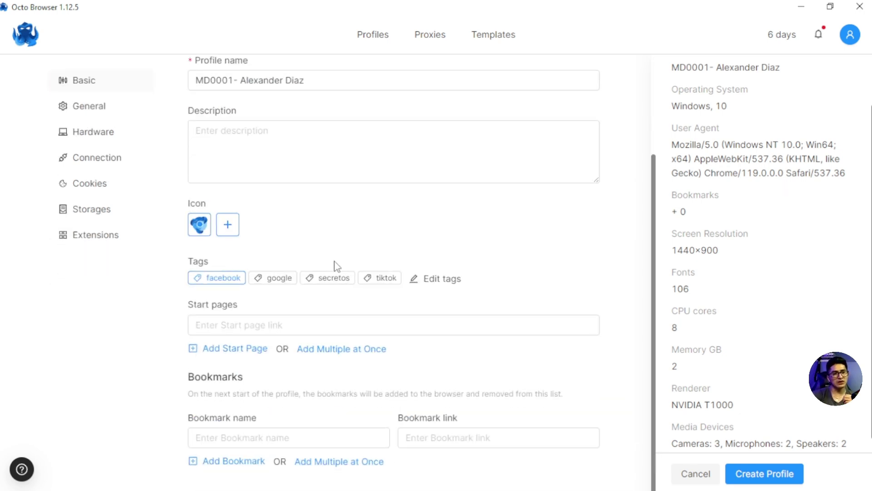
scroll(335, 272, down, 3)
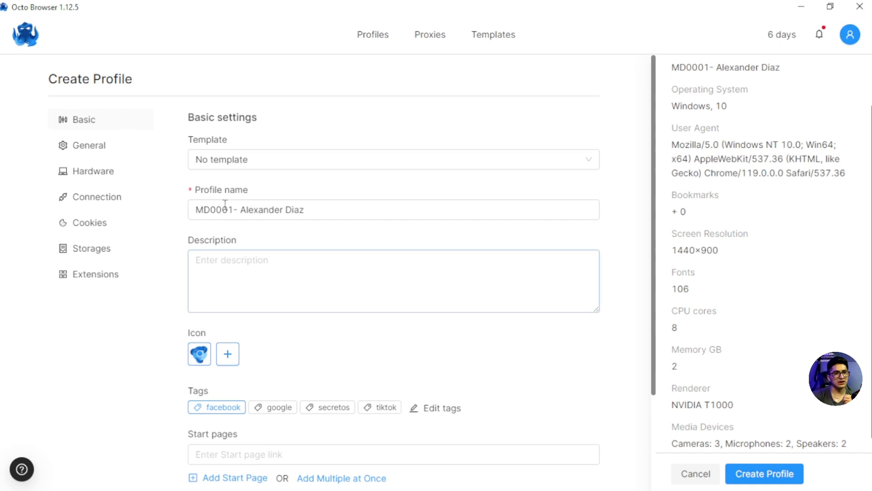
click(91, 148)
click(88, 171)
scroll(755, 306, down, 1)
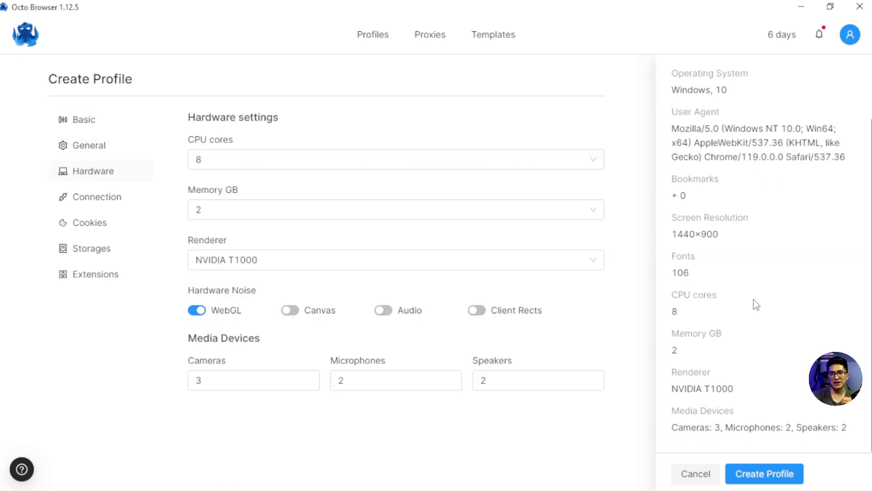
scroll(754, 268, up, 3)
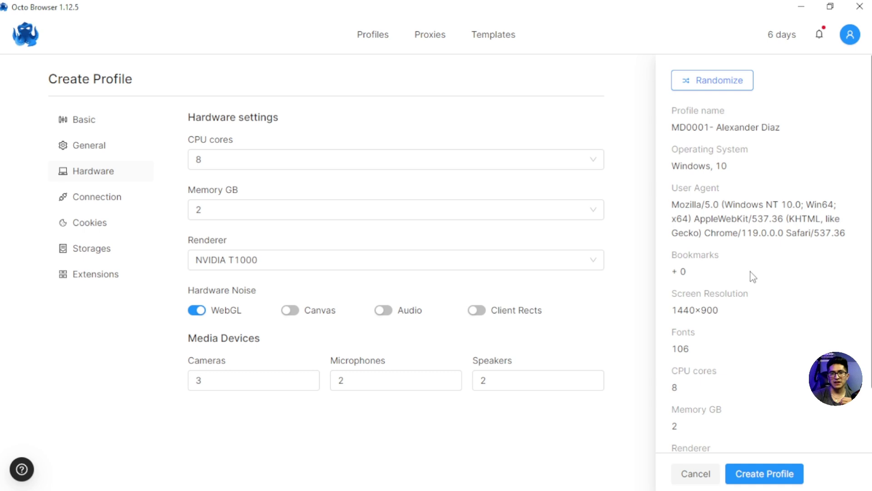
scroll(752, 276, down, 2)
scroll(727, 327, up, 2)
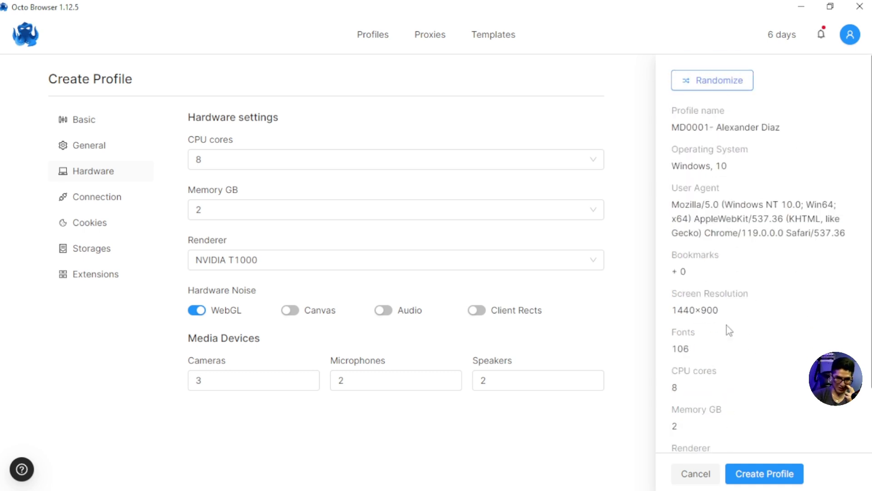
Step: Create the profile and locate MD0001 at the top of the Profiles list
click(757, 475)
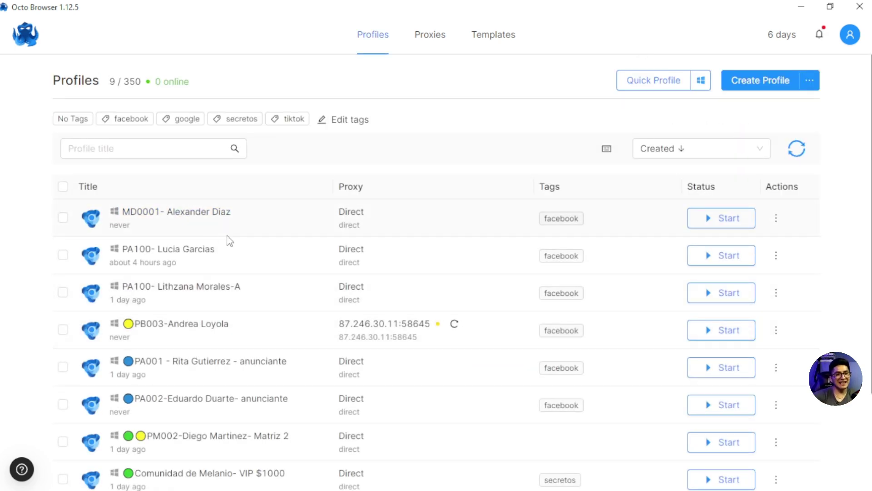
scroll(205, 407, down, 3)
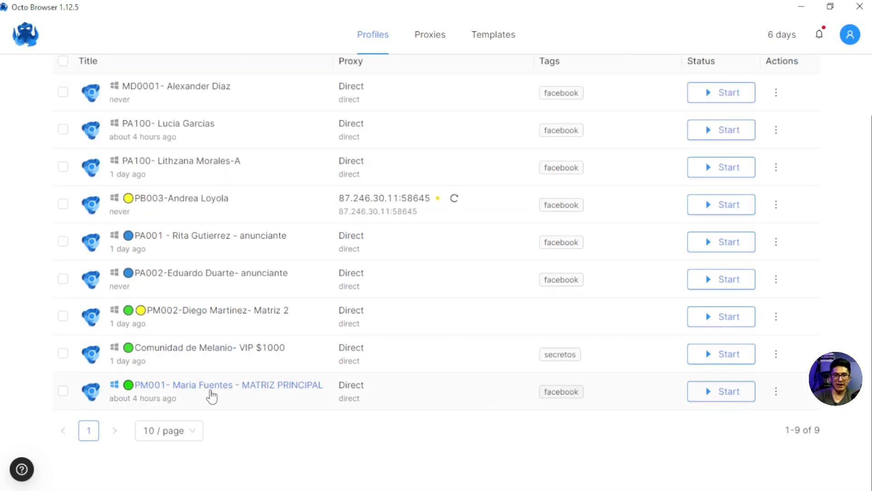
scroll(186, 376, up, 2)
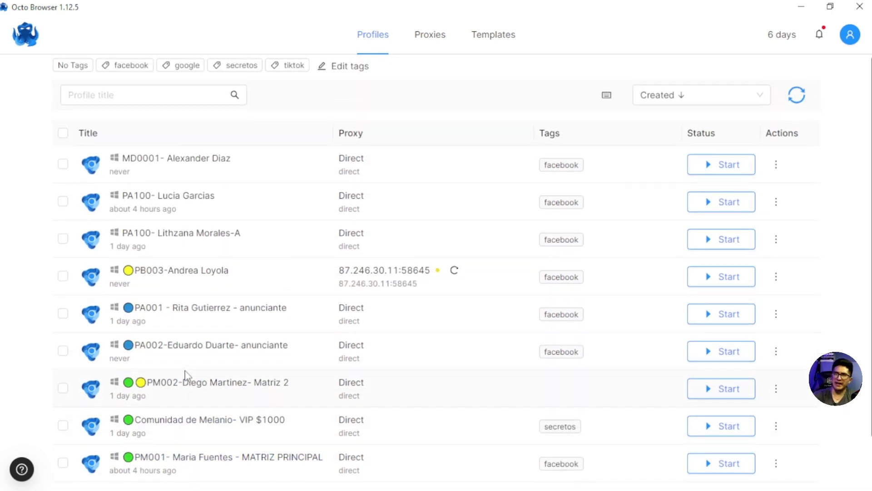
scroll(224, 362, up, 2)
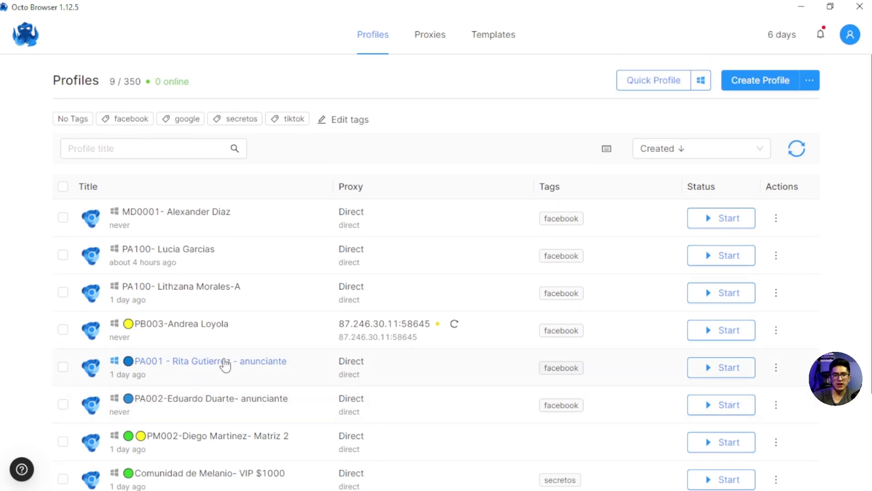
scroll(224, 334, down, 2)
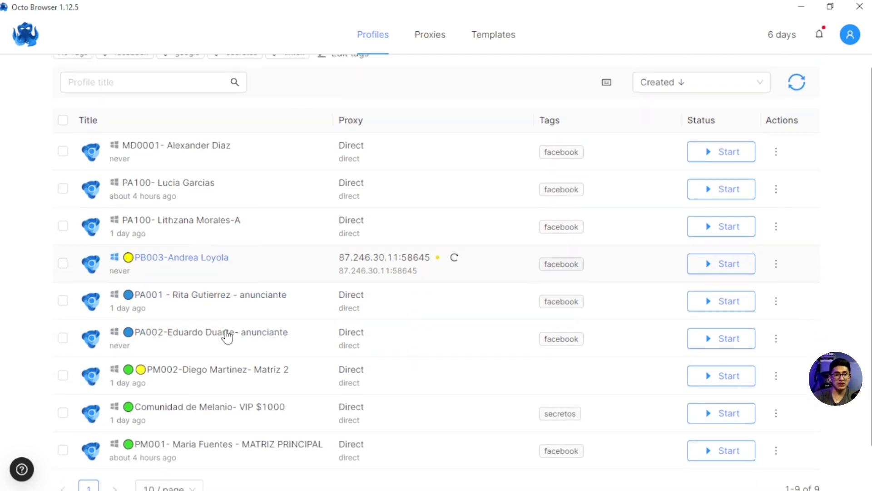
scroll(241, 331, up, 2)
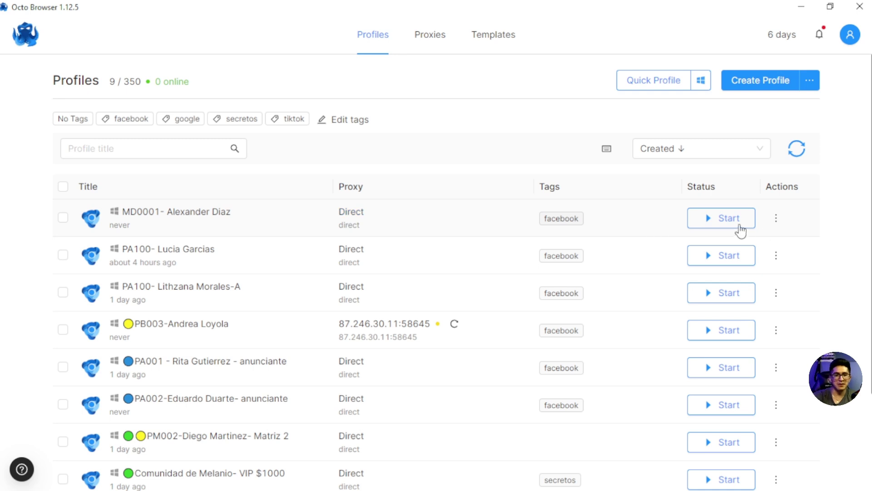
click(719, 225)
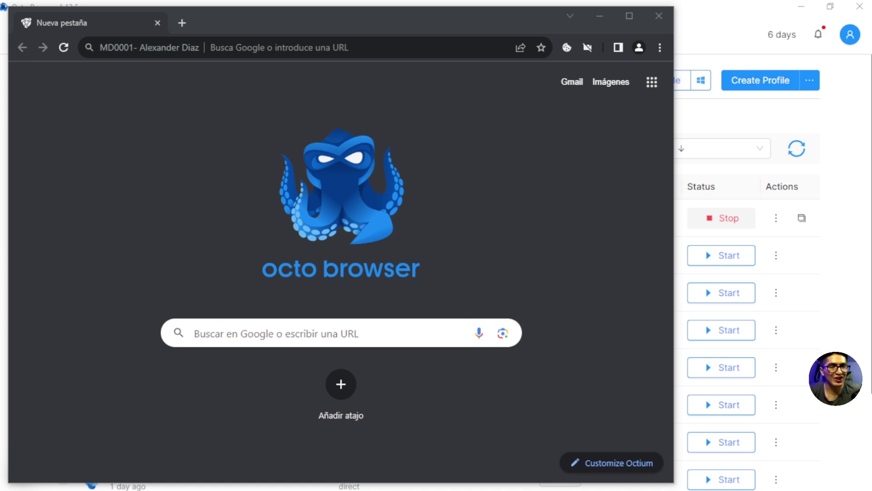
click(627, 18)
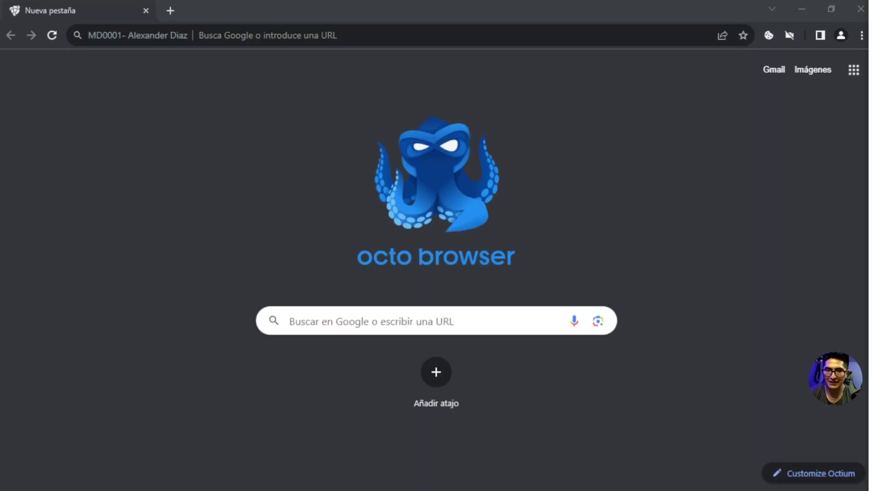
click(251, 35)
text(https://pixelscan.net/)
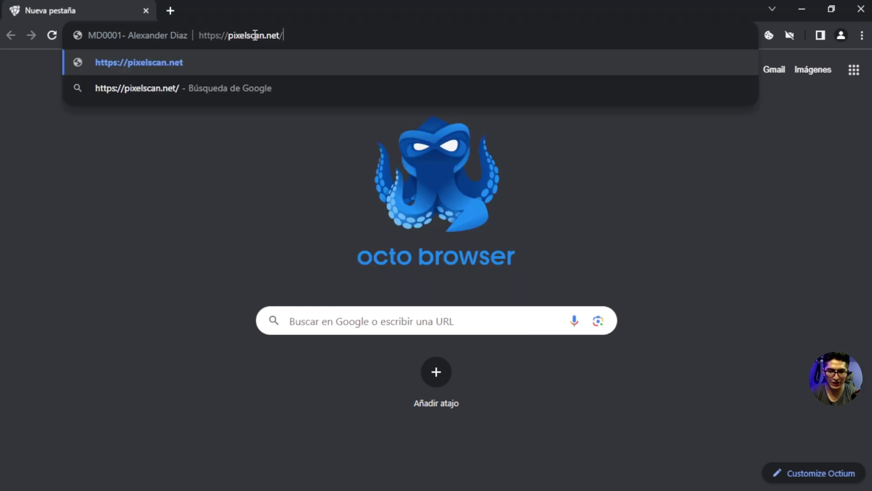
key(Return)
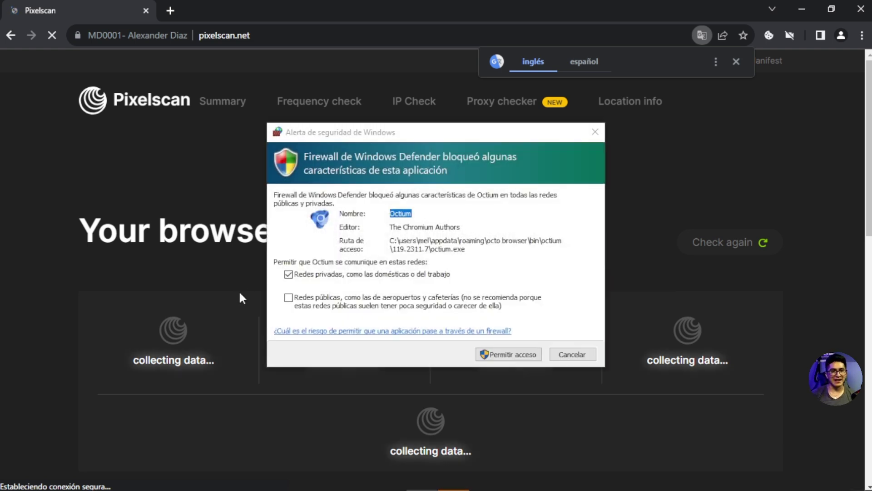
Step: Allow the browser through the Windows firewall and review Pixelscan's consistent-fingerprint results
click(504, 355)
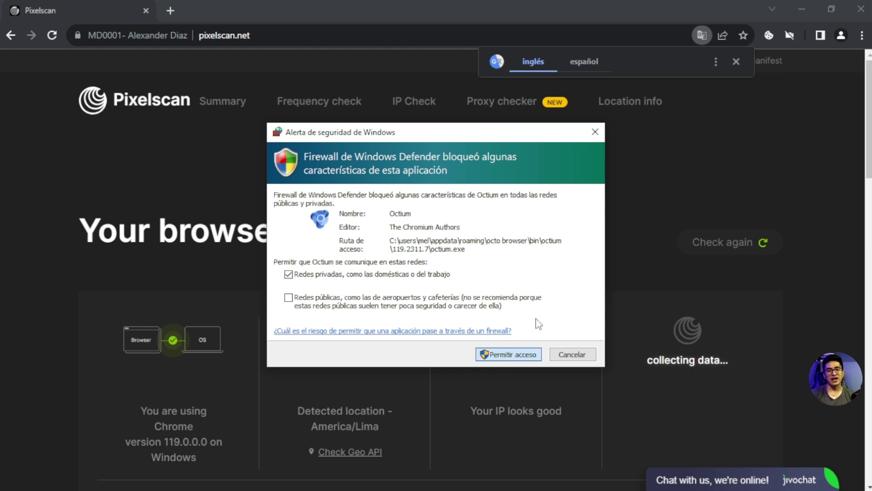
scroll(451, 312, down, 2)
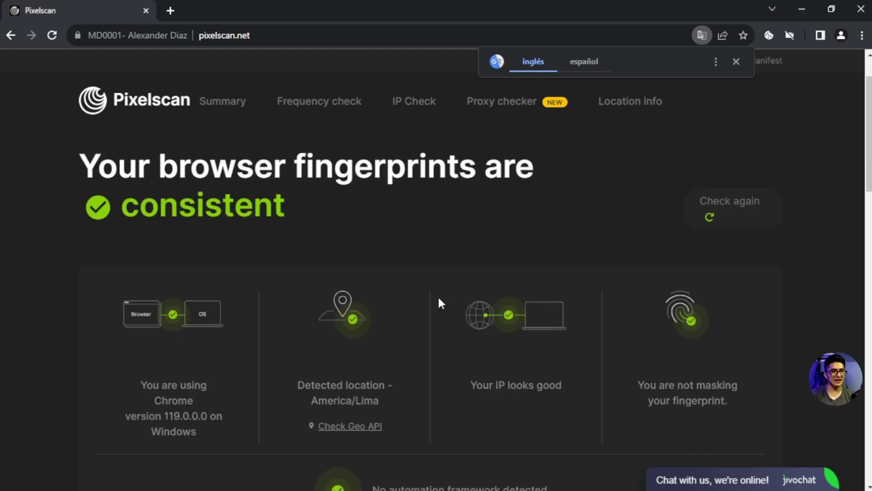
drag(162, 385, 217, 435)
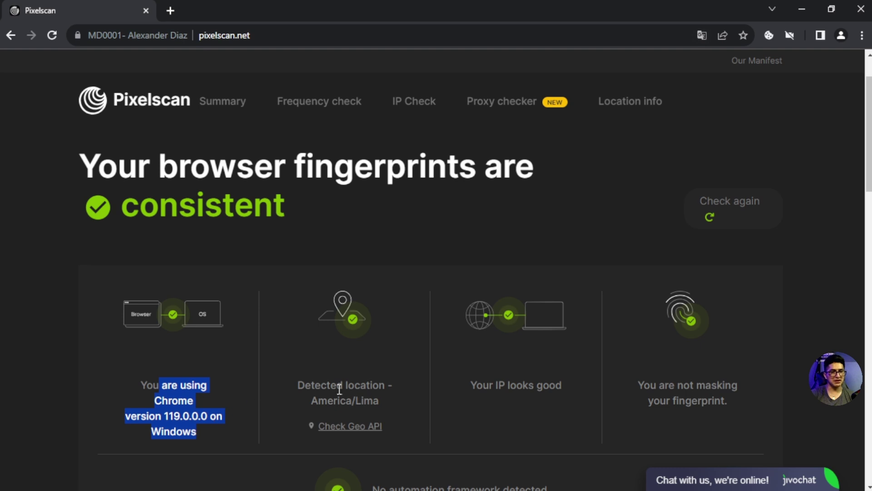
drag(327, 384, 386, 386)
scroll(384, 397, down, 3)
triple_click(513, 256)
click(662, 261)
triple_click(662, 261)
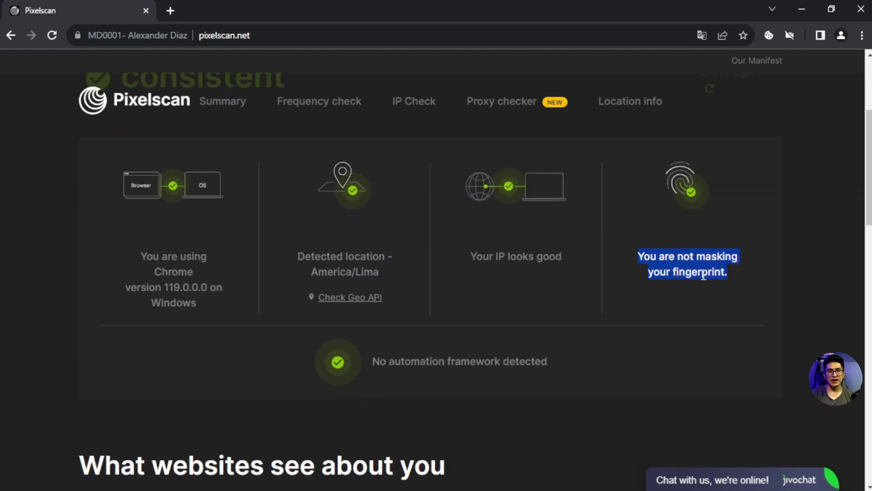
scroll(702, 272, up, 1)
scroll(527, 275, down, 20)
scroll(526, 274, up, 20)
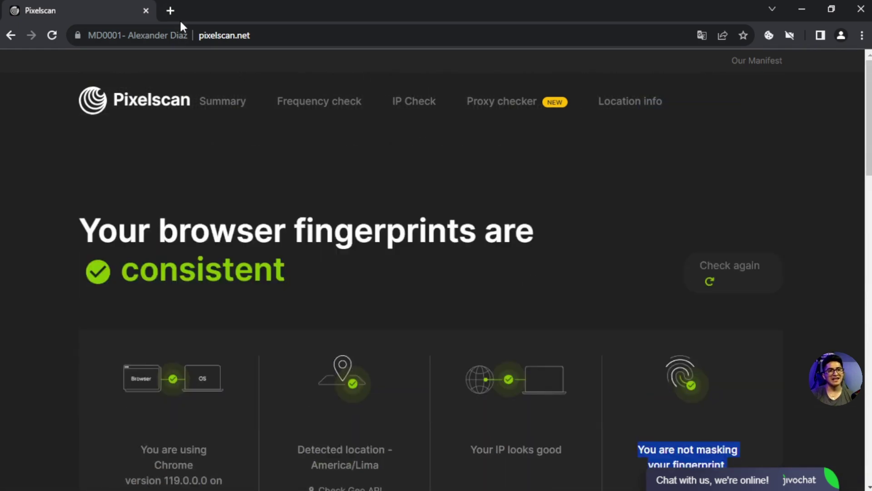
click(170, 10)
Step: Search Google for falabella, open falabella.com.pe and accept its cookies
click(271, 40)
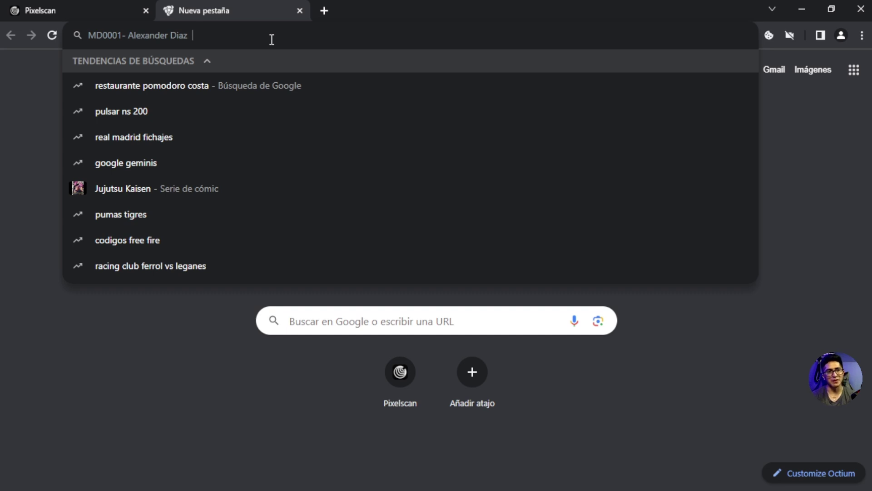
text(fal)
key(Down)
key(Return)
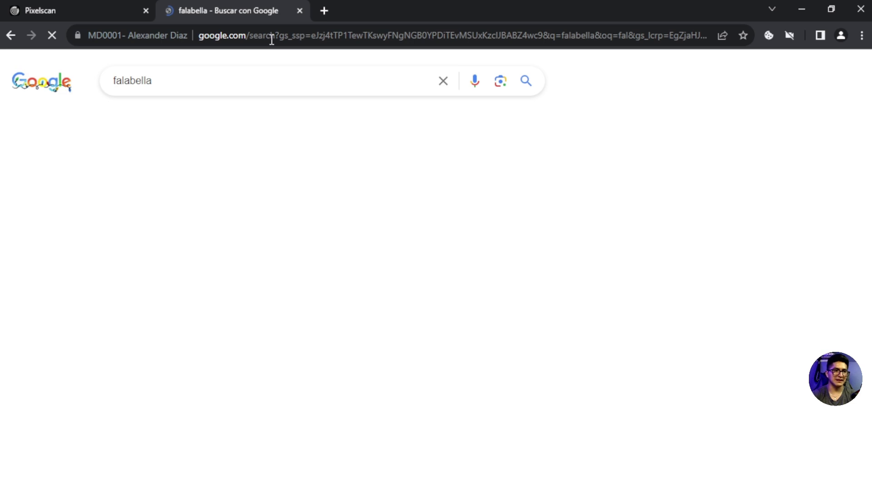
click(287, 248)
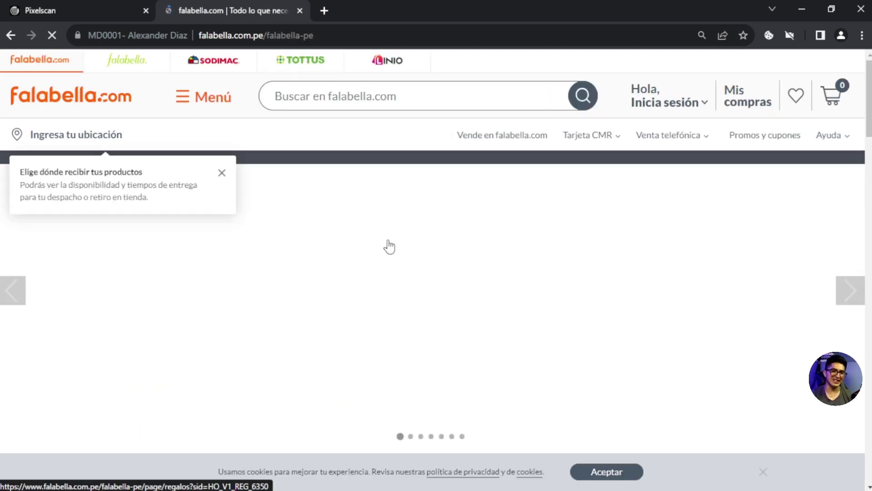
scroll(389, 247, down, 4)
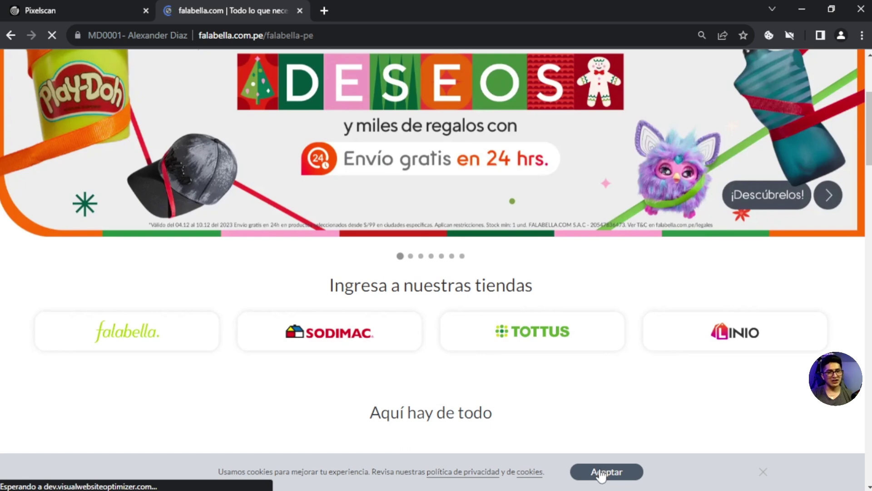
click(601, 472)
scroll(449, 159, up, 4)
Step: Open Linio, the CMR offer and the Zapatillas category each in a new tab
right_click(376, 57)
click(409, 64)
right_click(414, 166)
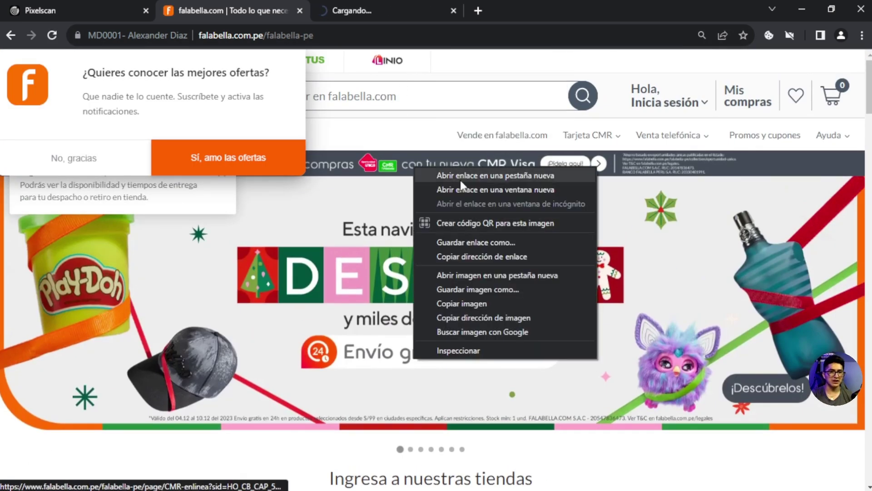
click(460, 177)
scroll(455, 227, down, 5)
right_click(493, 154)
click(513, 163)
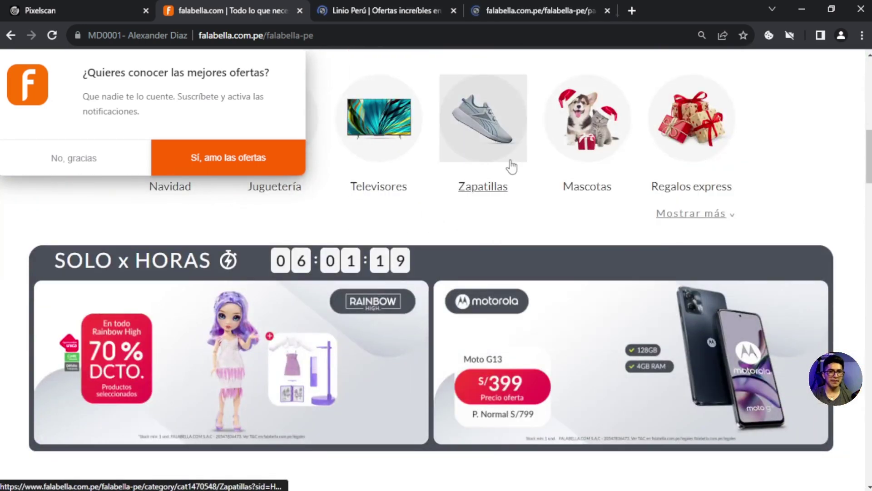
Step: Look through the Linio, CMR and Zapatillas tabs, then minimize the profile browser
click(341, 7)
click(491, 9)
click(636, 10)
click(508, 9)
click(340, 6)
click(538, 7)
click(590, 9)
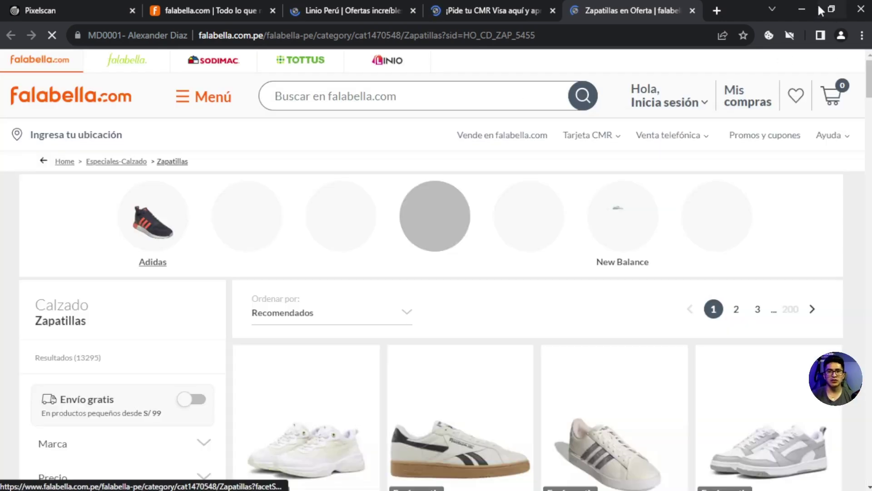
click(802, 9)
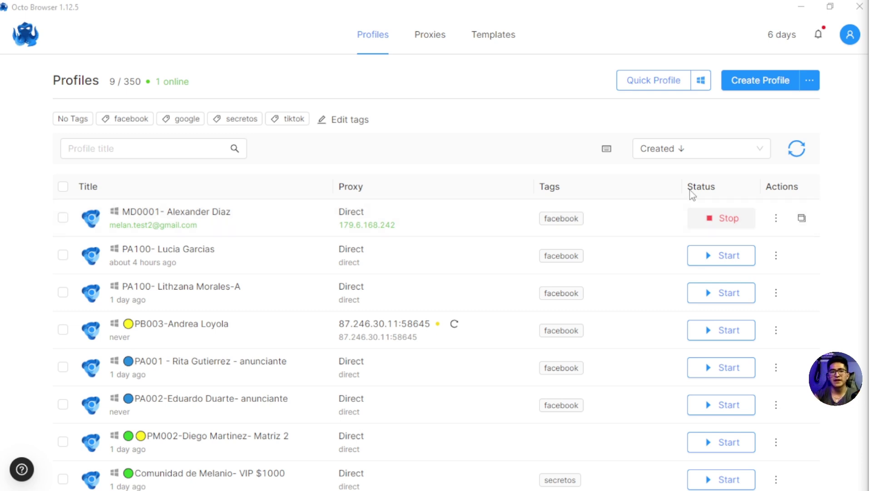
scroll(298, 277, down, 3)
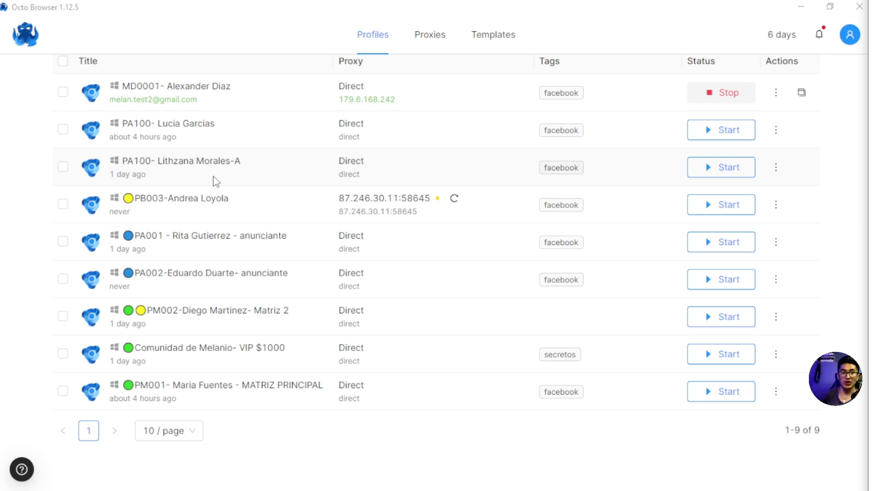
scroll(537, 138, up, 3)
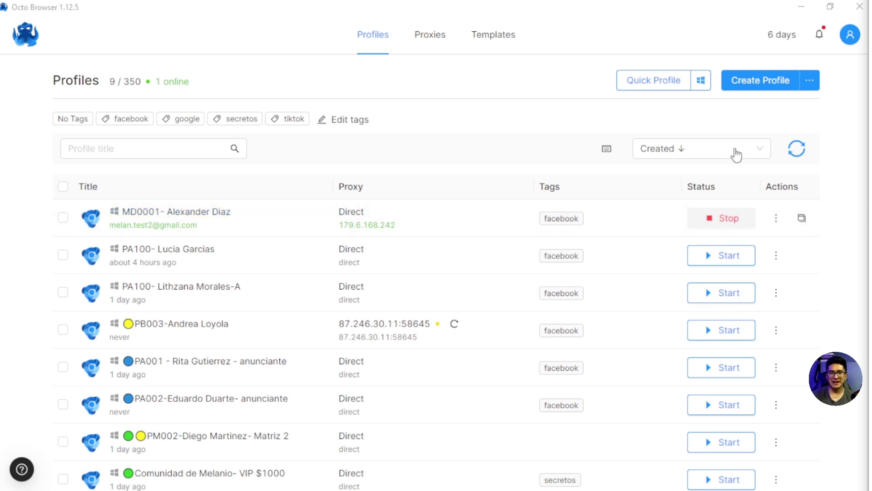
Step: Stop the MD0001 profile and look over the PA100- [Nombre][Funcion] template
click(725, 219)
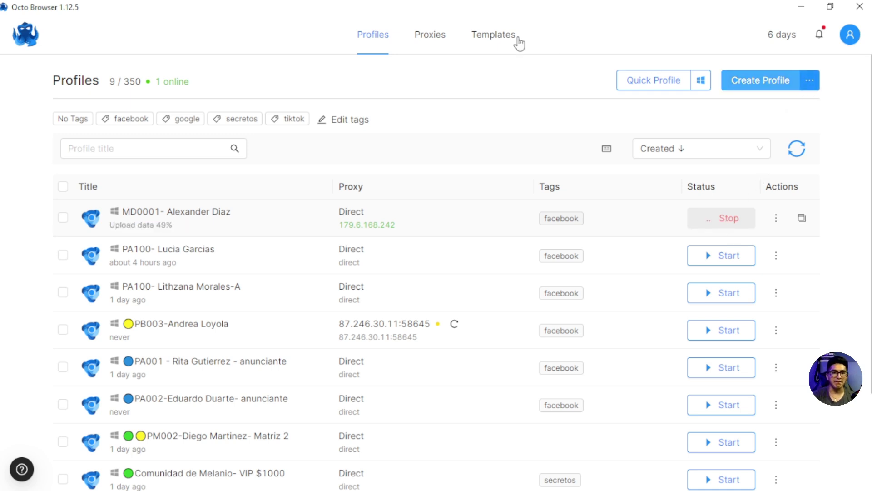
click(494, 41)
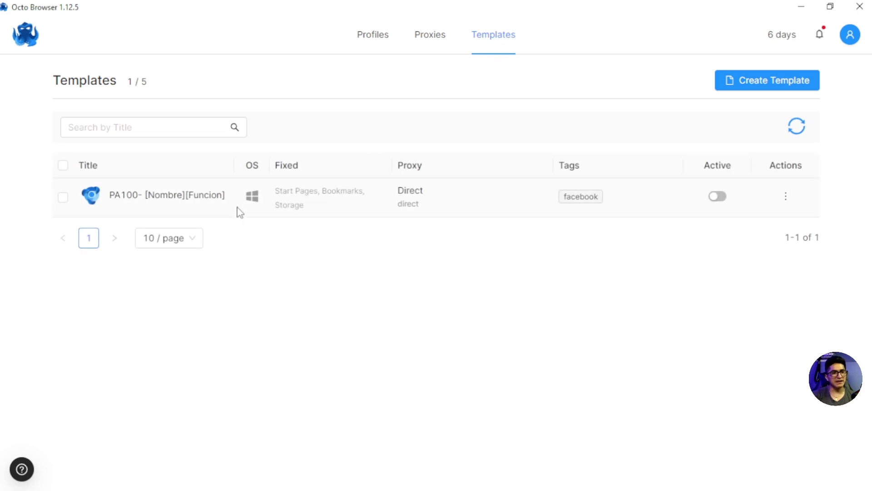
double_click(123, 195)
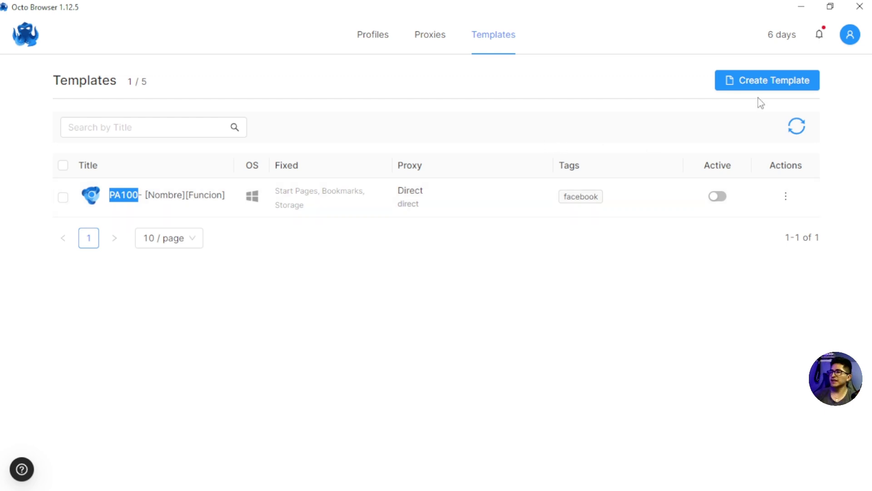
click(373, 36)
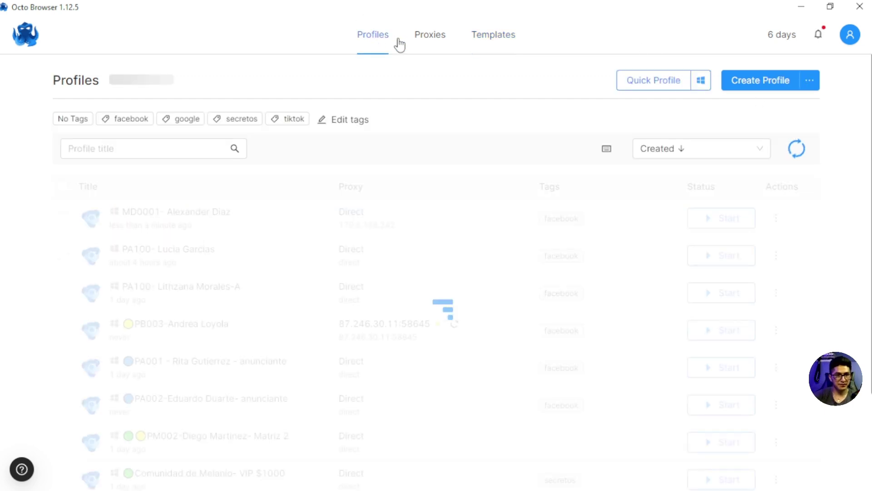
Step: Start a new profile and apply the PA100- [Nombre][Funcion] template to it
click(745, 82)
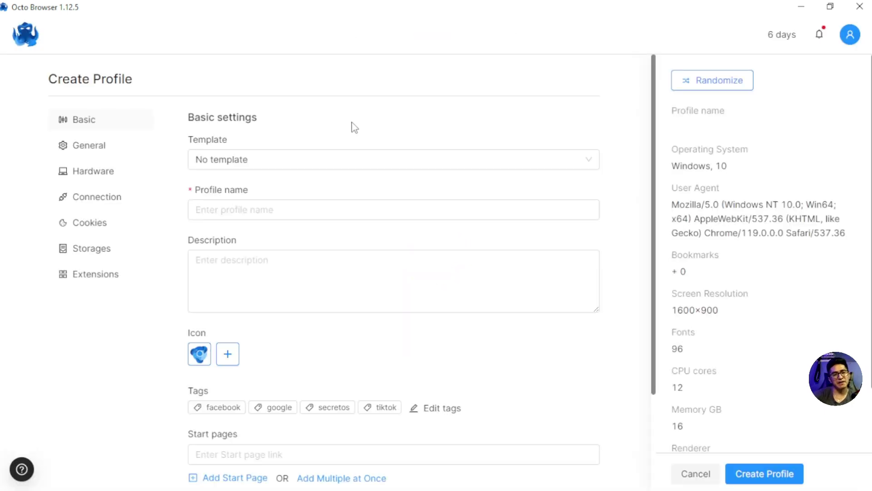
click(236, 158)
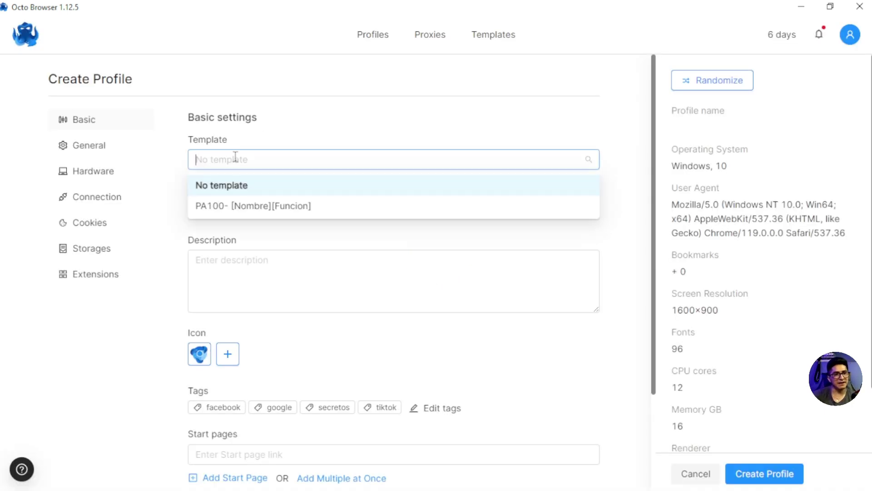
click(226, 208)
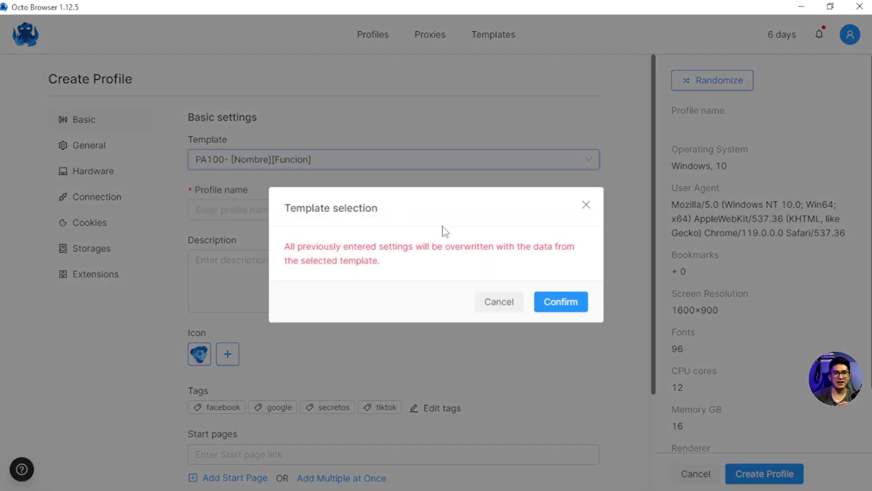
click(555, 305)
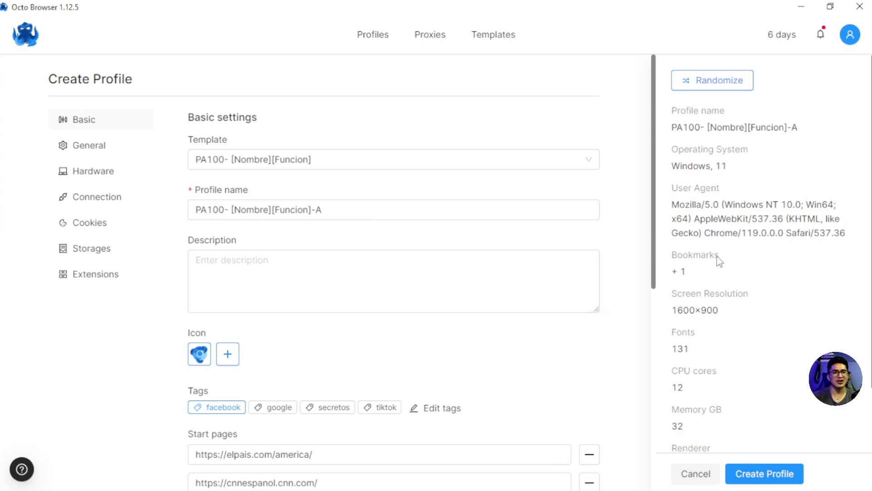
Step: Review the template-filled General, Hardware, Connection, Cookies and Extensions settings without saving
click(99, 155)
click(104, 182)
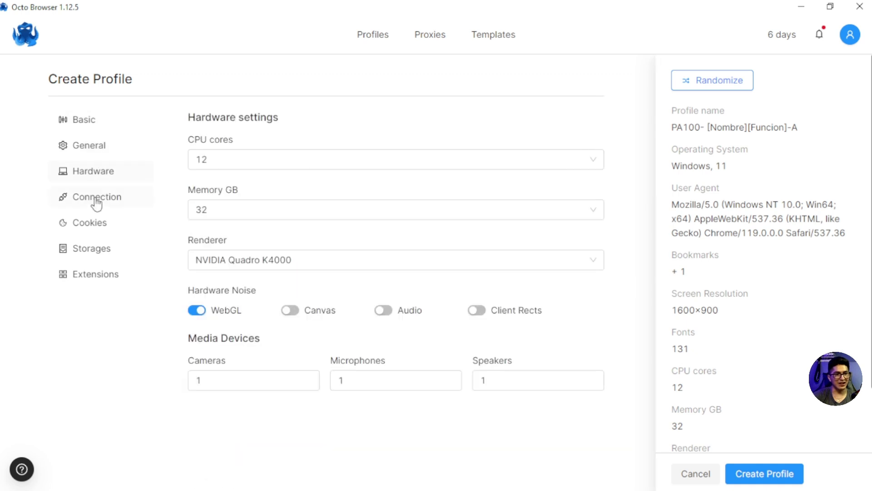
click(96, 198)
click(92, 227)
click(93, 274)
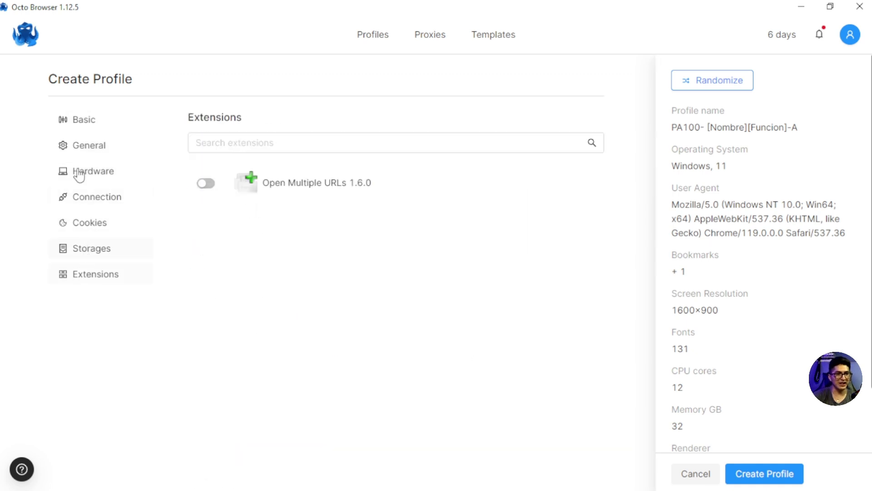
click(84, 148)
scroll(261, 247, down, 1)
scroll(218, 214, up, 1)
click(80, 124)
scroll(398, 241, down, 3)
scroll(401, 196, up, 3)
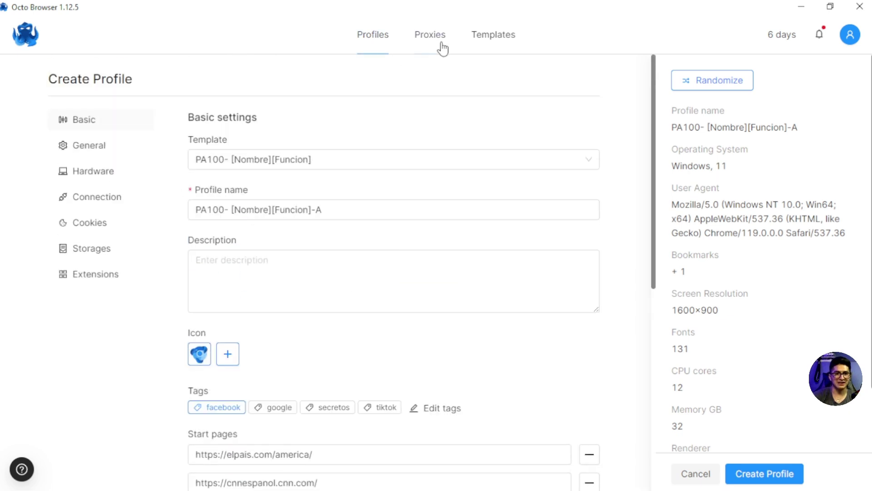
click(512, 42)
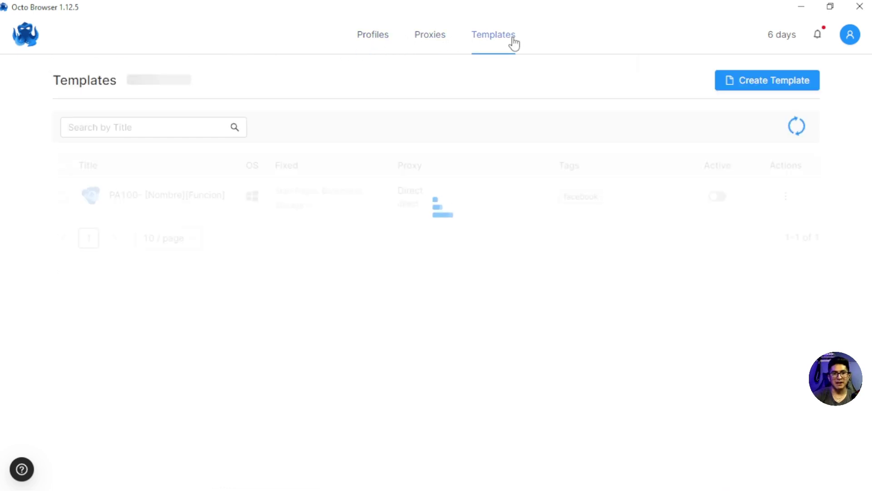
Step: Start a new template and name it 'MD200- NombreApellido'
click(770, 82)
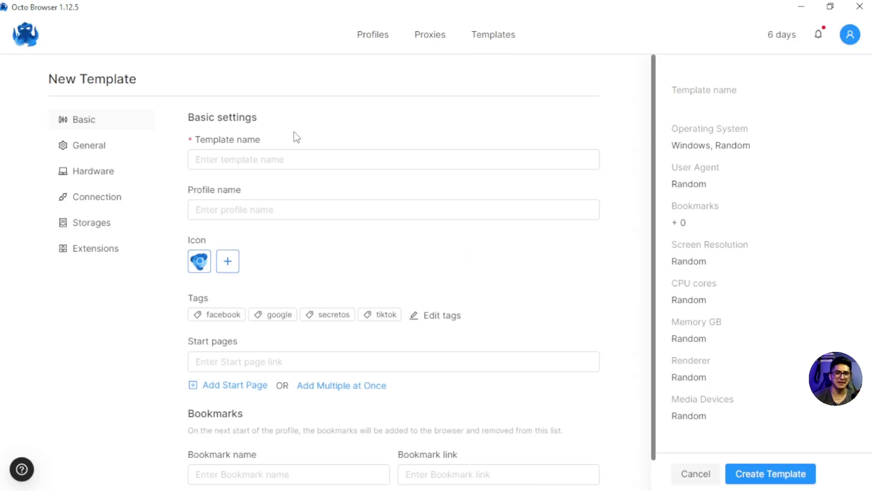
click(261, 158)
text(PA100)
key(Left)
key(Left)
key(Left)
key(BackSpace)
key(BackSpace)
text(MD)
key(End)
key(BackSpace)
key(BackSpace)
key(BackSpace)
text(200)
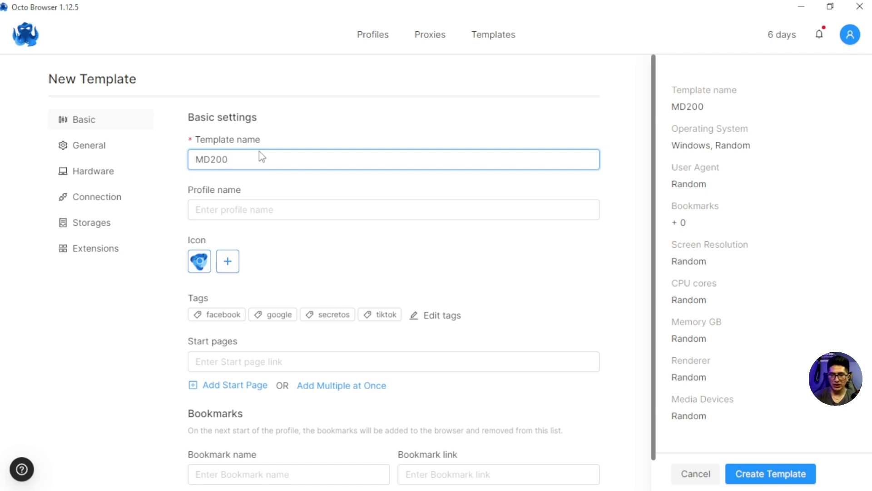
text(- HOND)
key(BackSpace)
key(BackSpace)
key(BackSpace)
key(BackSpace)
text(BN)
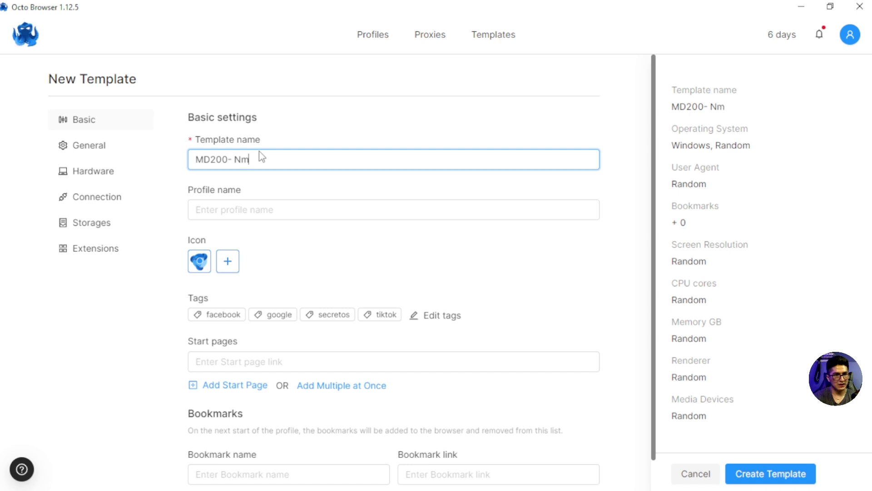
text(mbreApe)
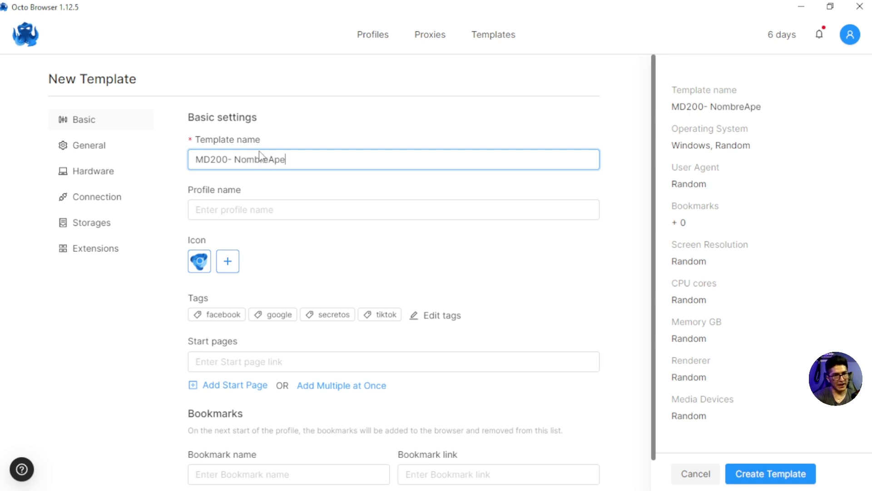
text(llido)
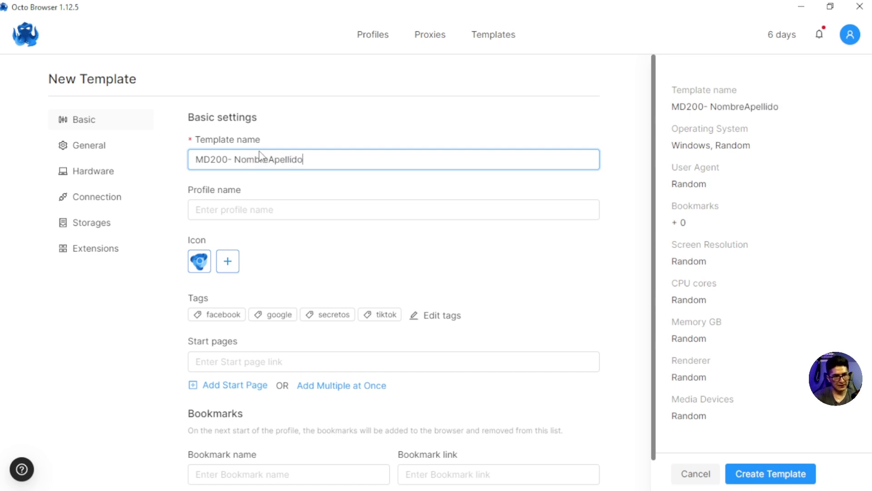
Step: Set the profile name to MD200-NombreApellido, reusing the copied name part
click(228, 208)
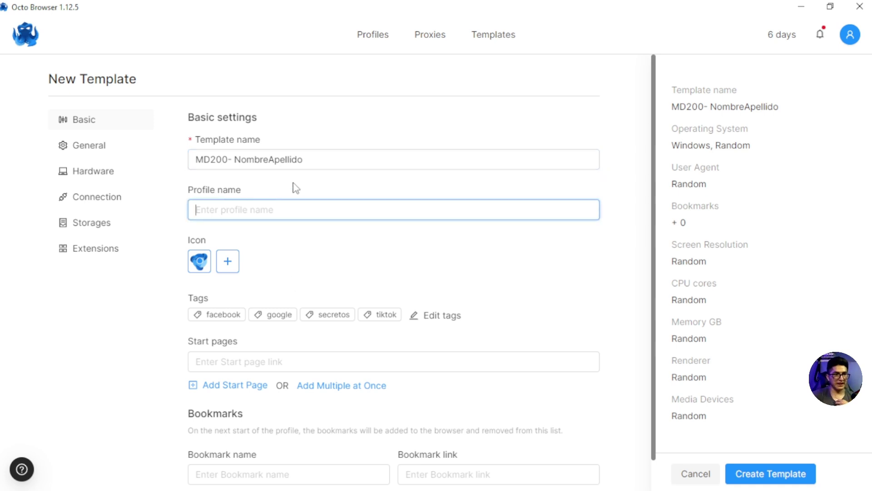
drag(303, 159, 234, 160)
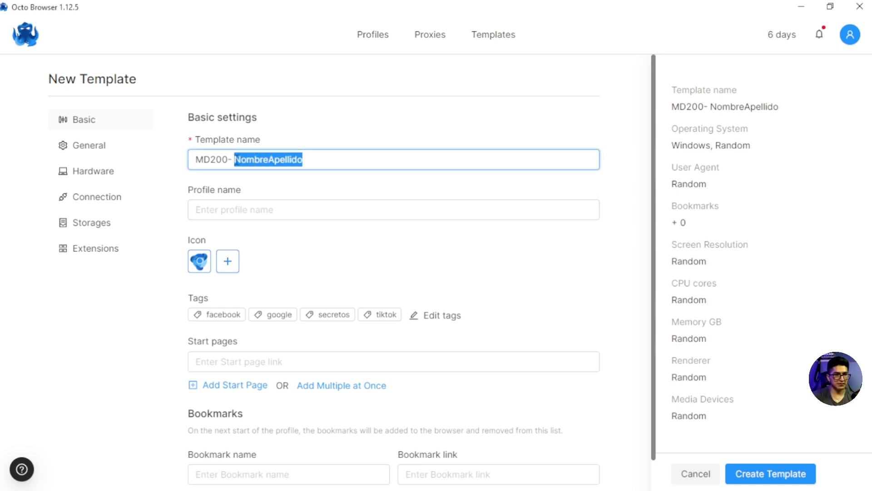
key(ctrl+c)
click(203, 208)
key(ctrl+v)
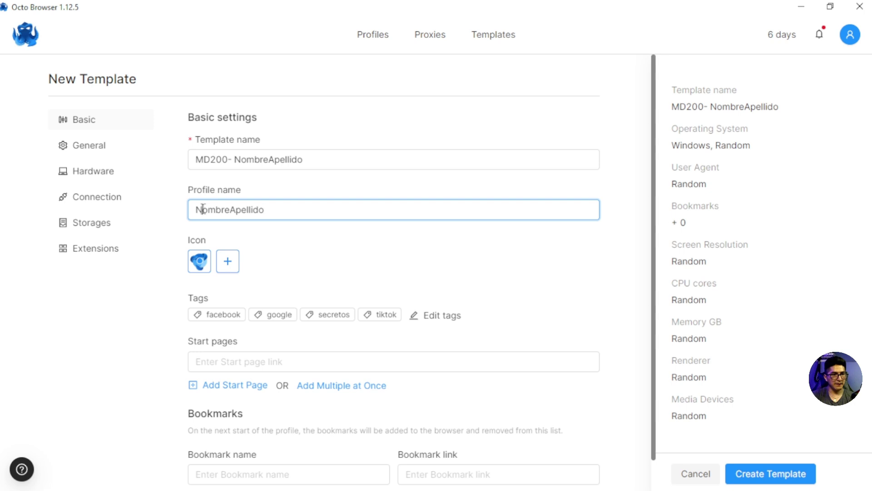
text(MD200-)
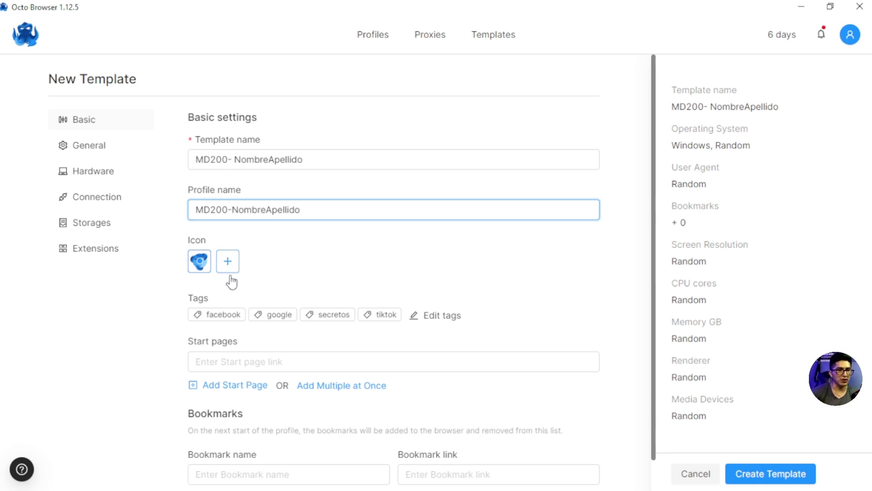
Step: Tag the template facebook and reposition the Octo Browser window
click(218, 316)
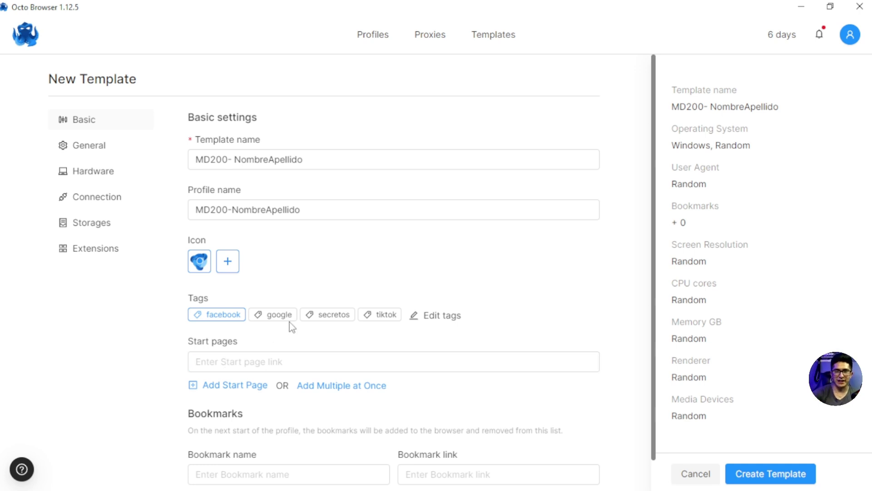
scroll(308, 302, down, 1)
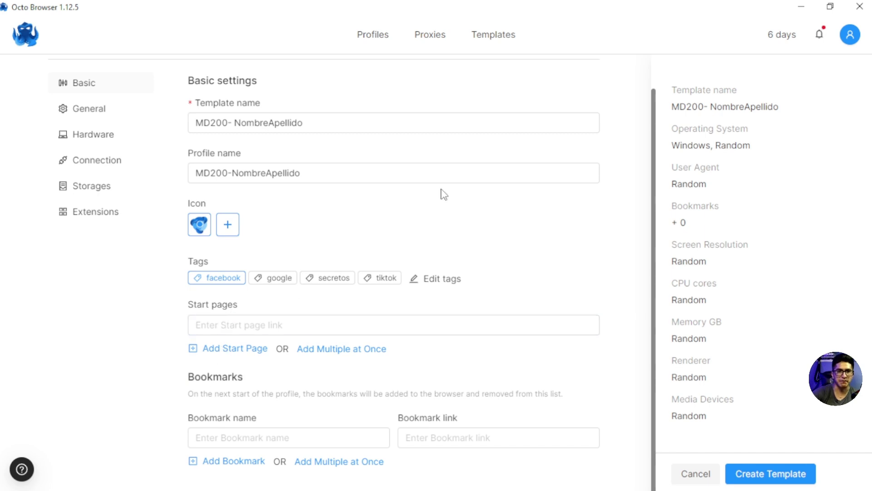
drag(528, 15, 473, 66)
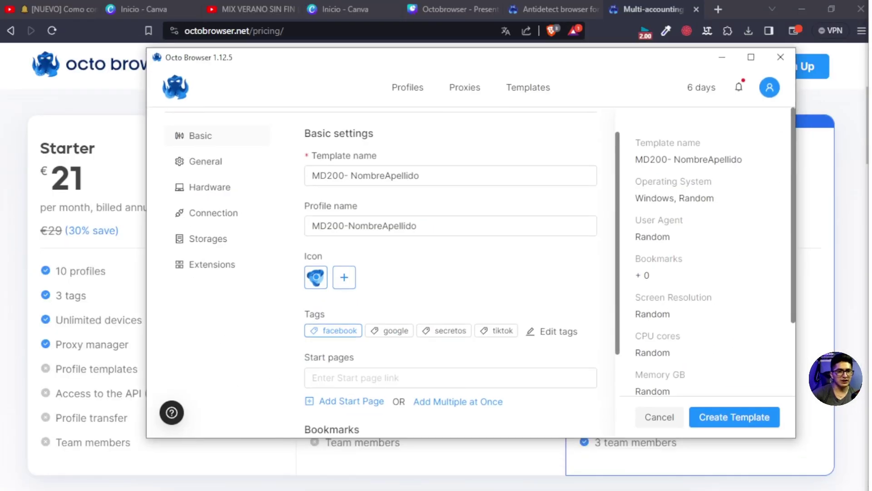
mouse_move(387, 485)
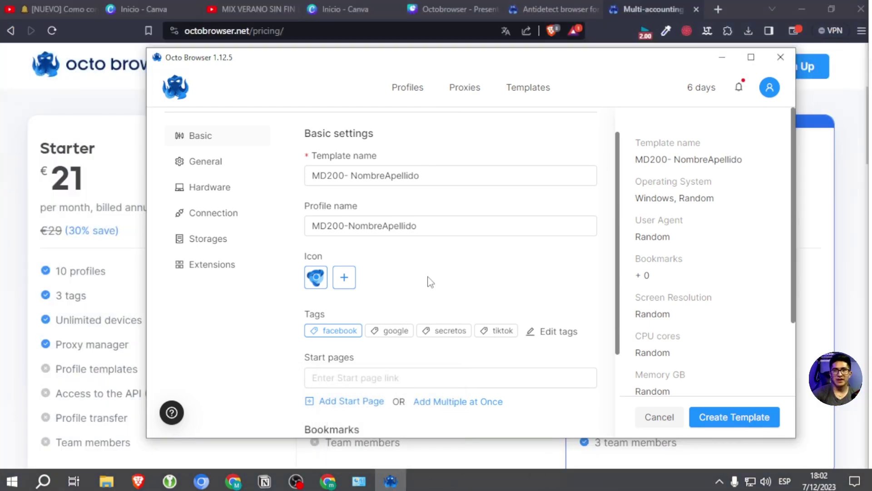
drag(456, 64, 350, 183)
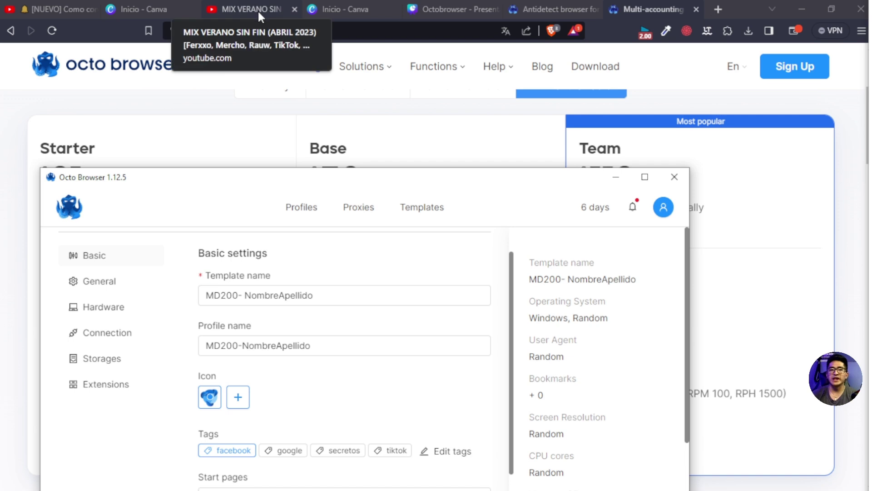
drag(434, 178, 497, 66)
click(289, 388)
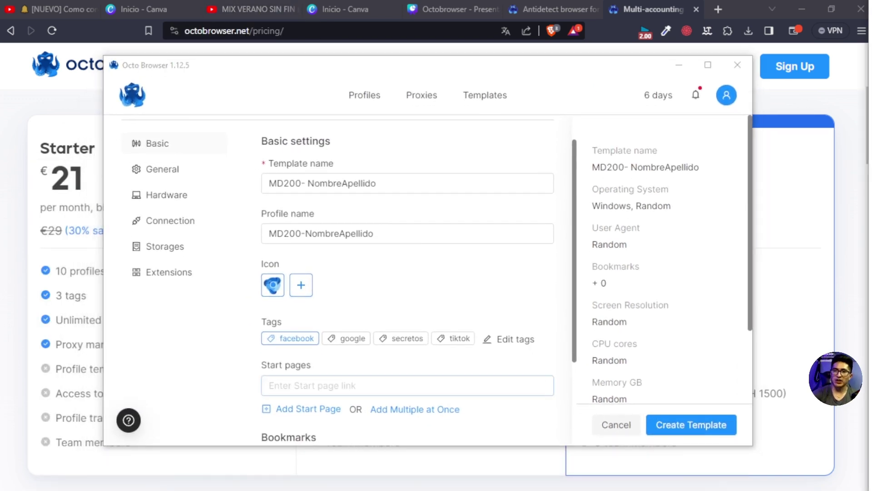
click(435, 382)
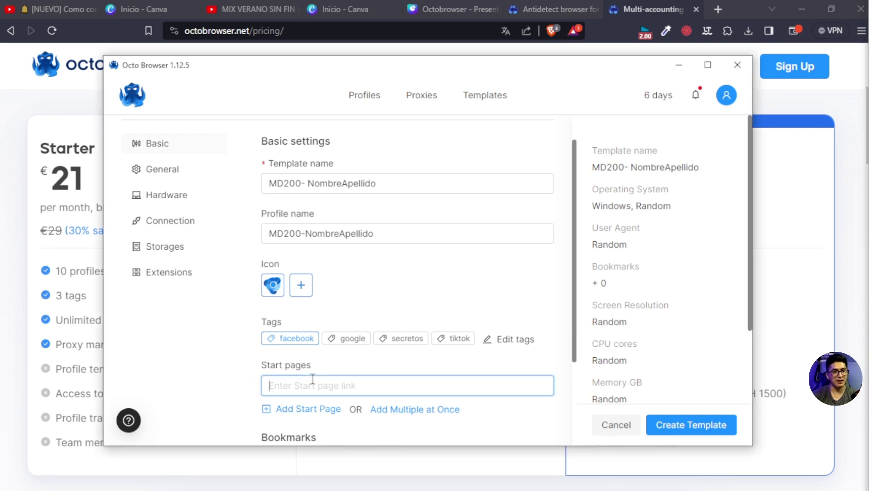
key(ctrl+v)
click(465, 291)
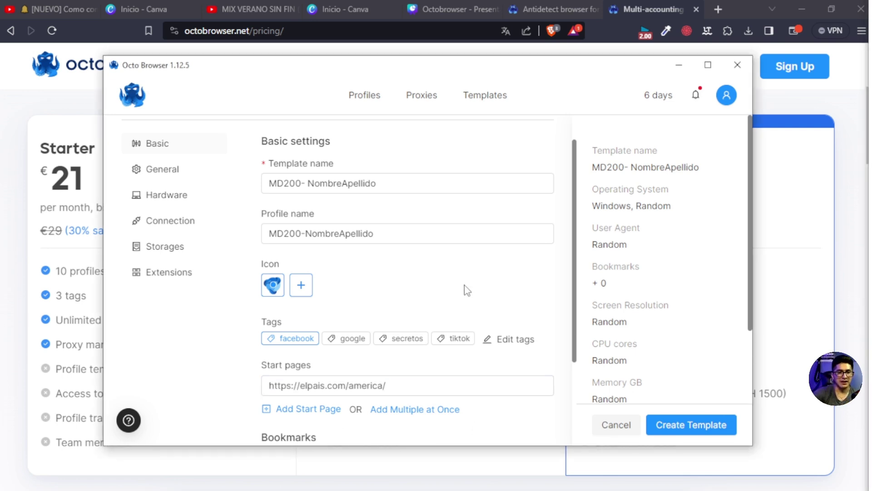
scroll(464, 291, down, 2)
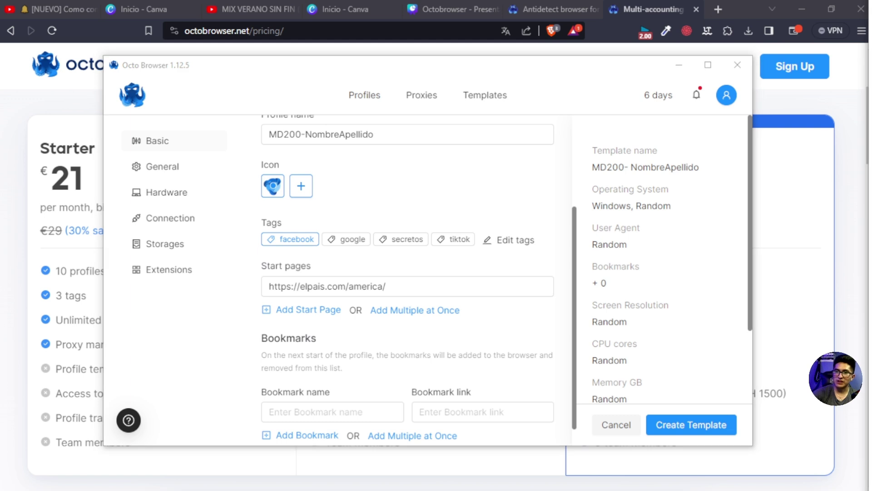
click(314, 310)
click(298, 314)
key(ctrl+v)
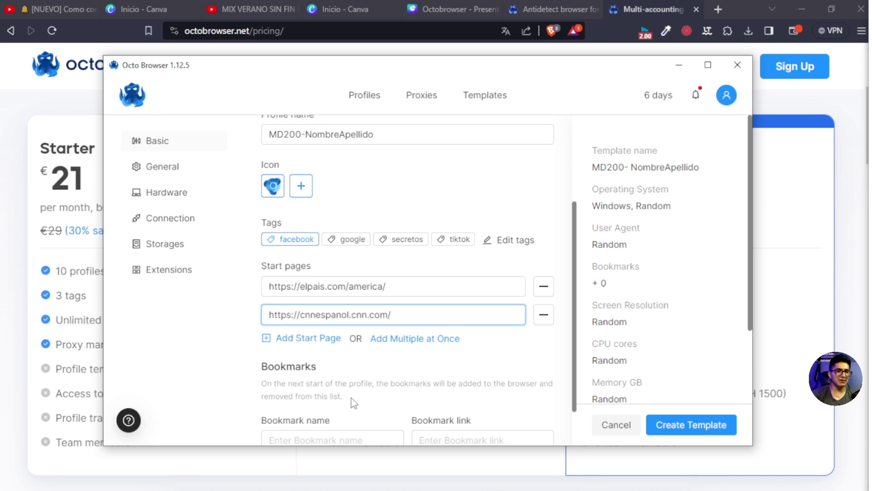
Step: Remove the duplicated third start page and bring up Add multiple start pages
click(309, 340)
click(308, 337)
key(ctrl+v)
drag(394, 344, 310, 343)
key(ctrl+a)
key(BackSpace)
click(547, 346)
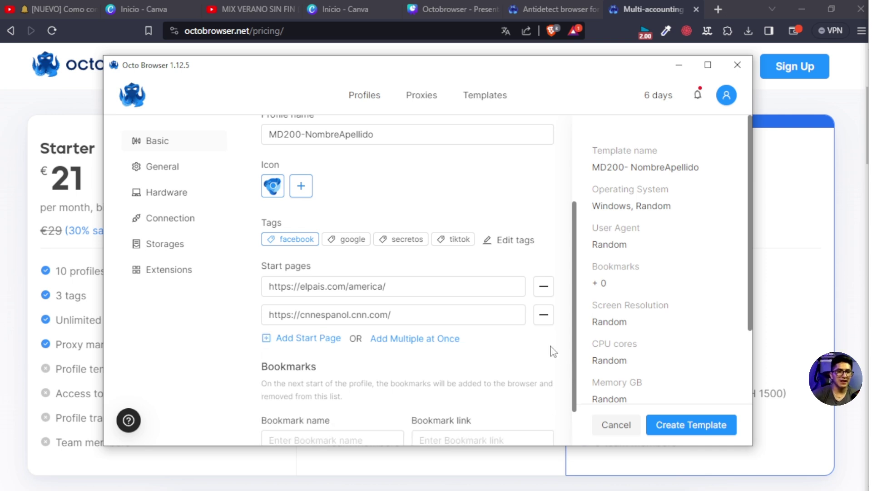
click(429, 344)
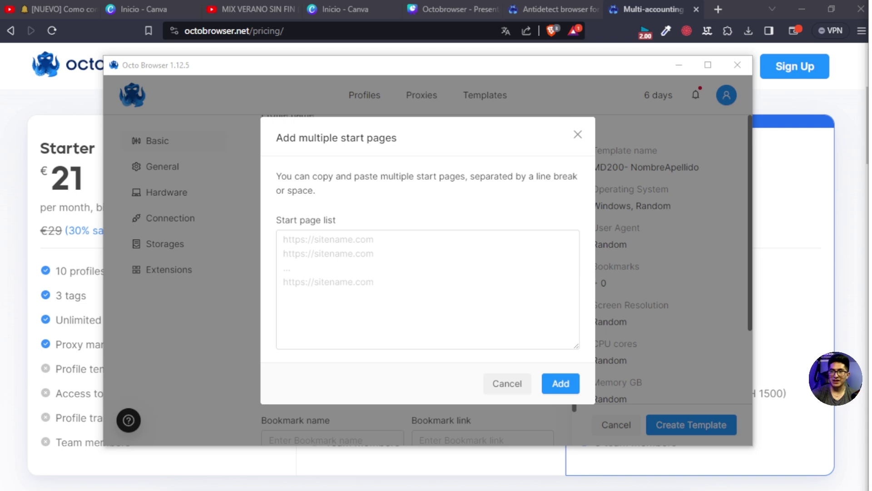
Step: Bulk-add eight start pages, falabella.com.pe through depor.com, for ten in total
click(301, 238)
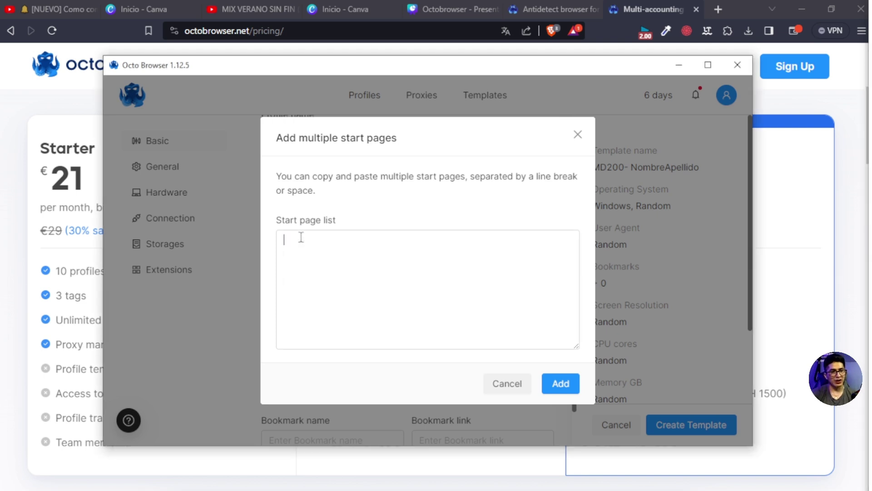
key(ctrl+v)
click(559, 383)
scroll(377, 291, down, 5)
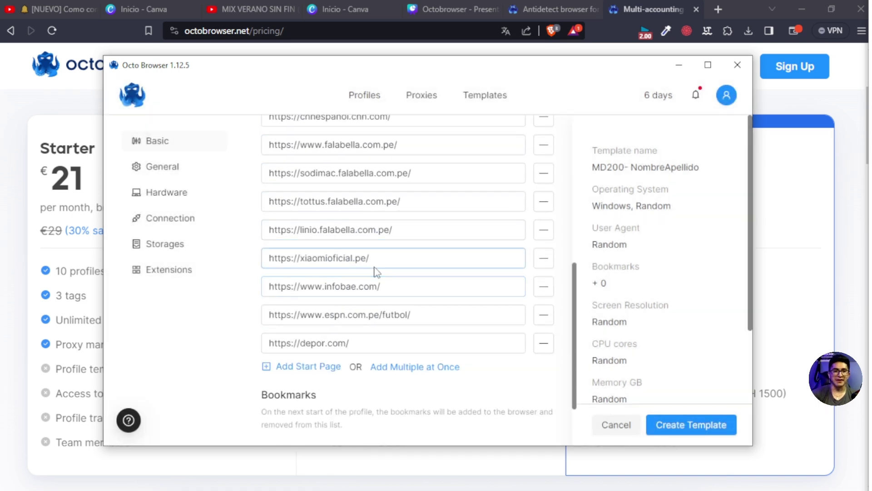
scroll(375, 218, down, 1)
scroll(446, 335, up, 5)
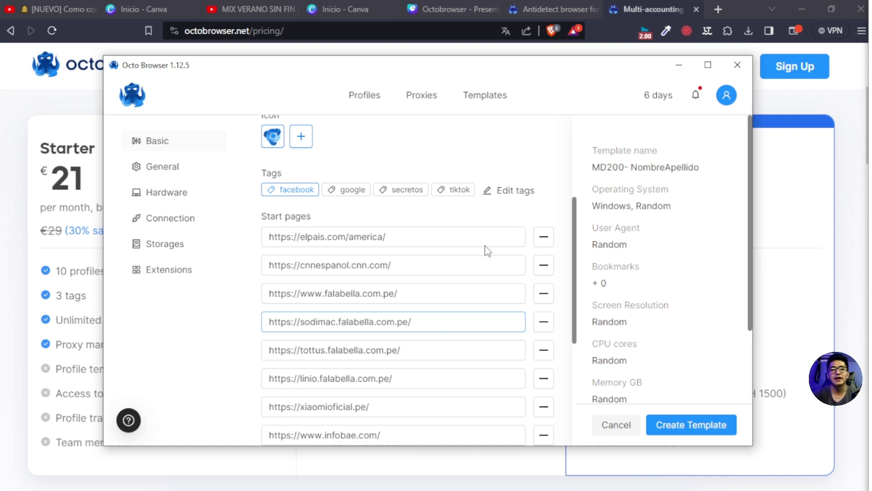
scroll(411, 261, down, 5)
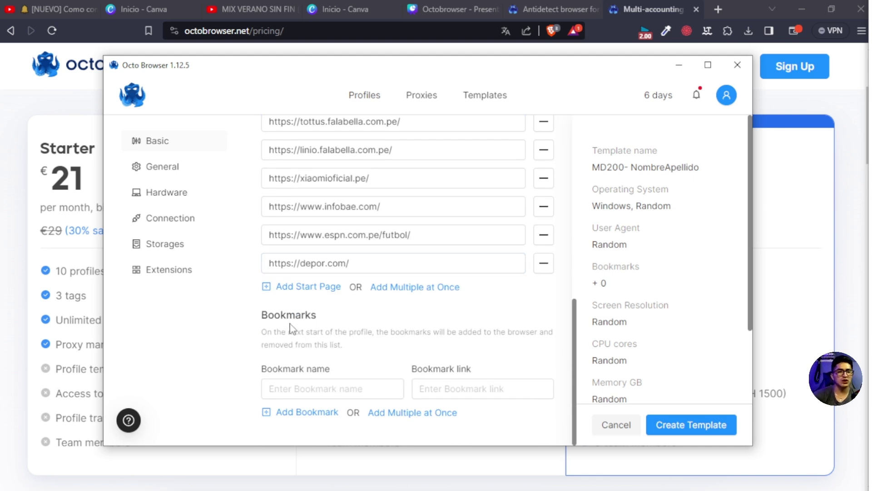
drag(529, 73, 491, 164)
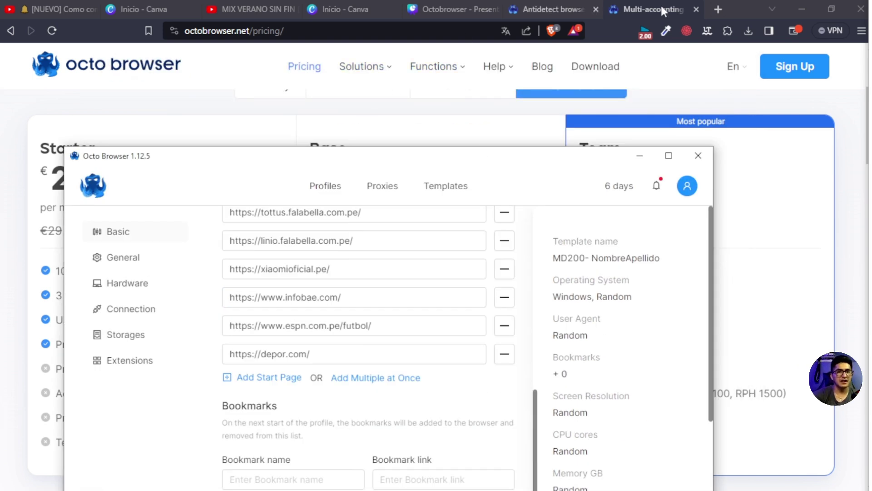
Step: Open a new empty Chrome tab, then return to the Octo Browser template form
click(716, 10)
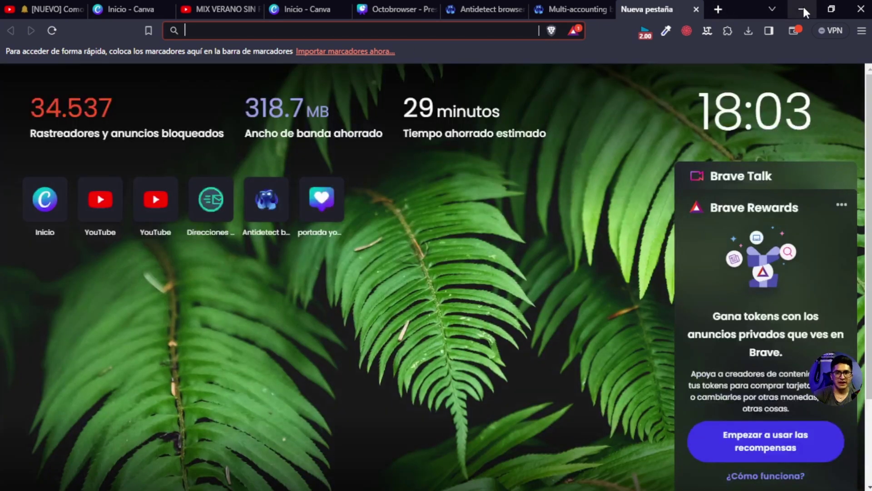
click(801, 8)
click(231, 483)
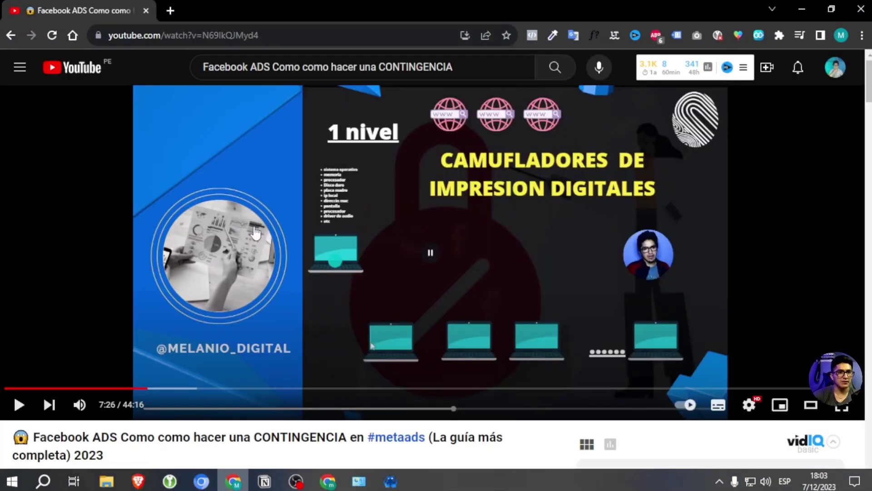
click(173, 9)
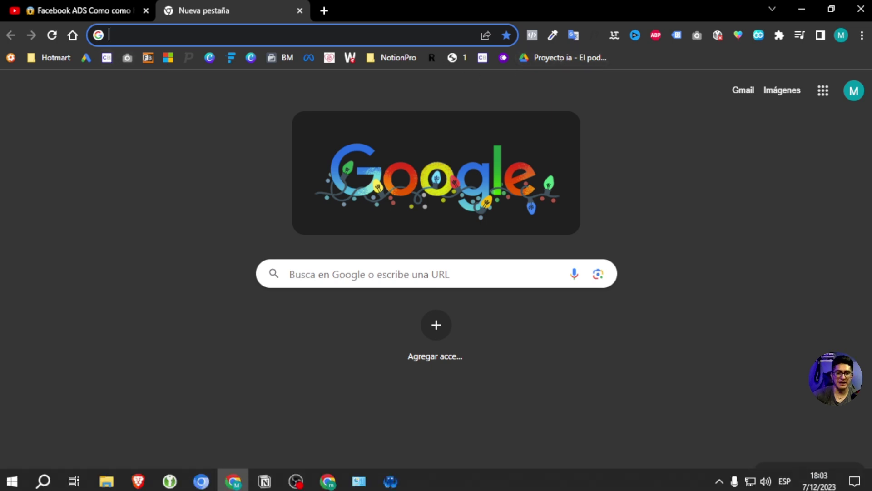
click(391, 481)
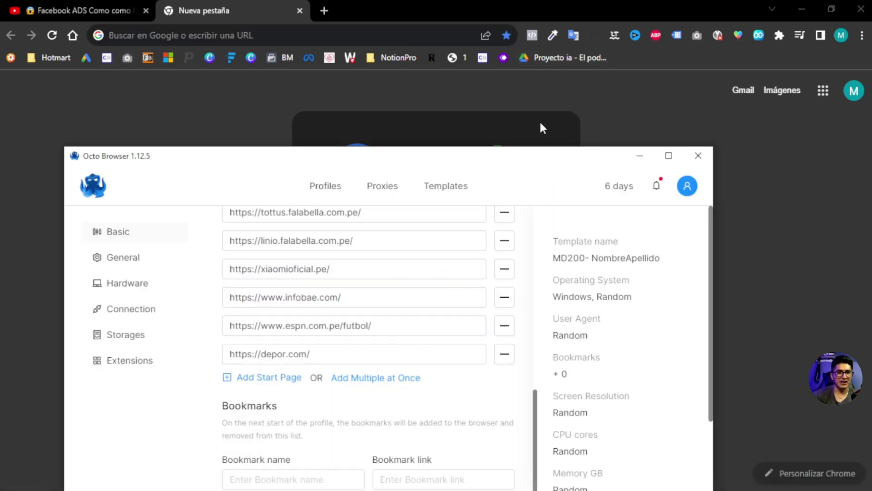
drag(489, 158, 501, 97)
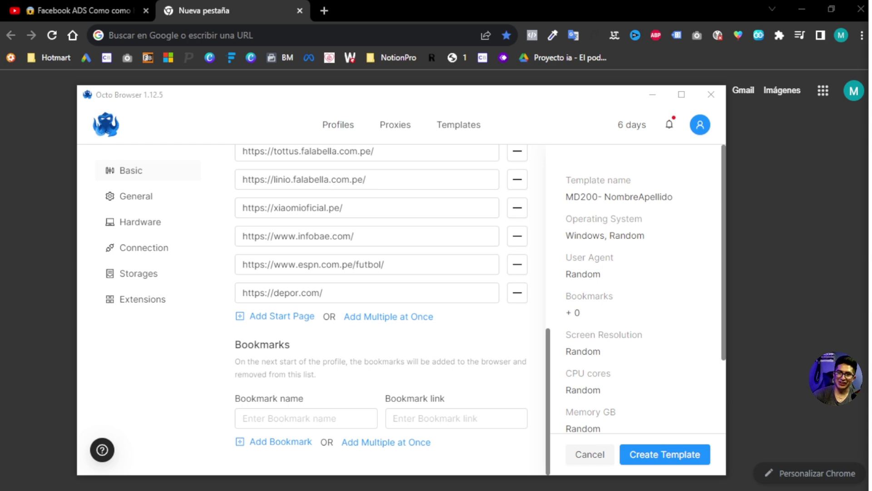
click(254, 417)
click(395, 417)
text(https://pixelscan.net/)
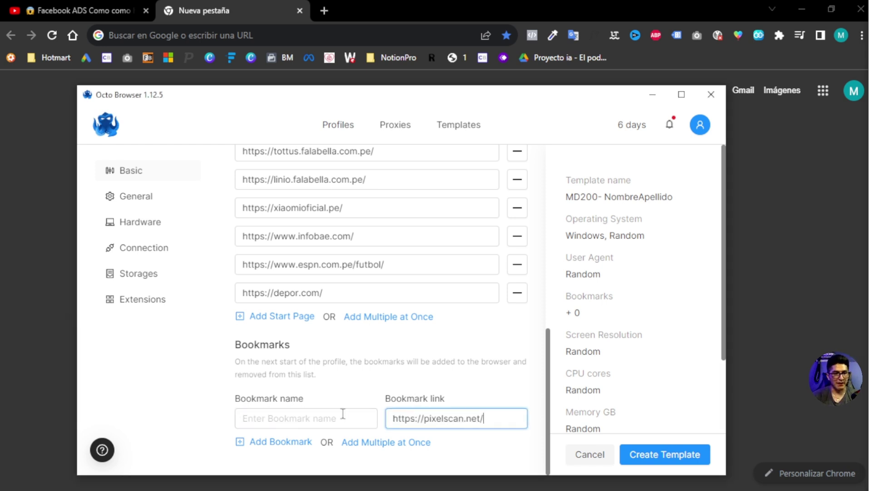
click(315, 417)
text(p)
key(BackSpace)
text(Pix)
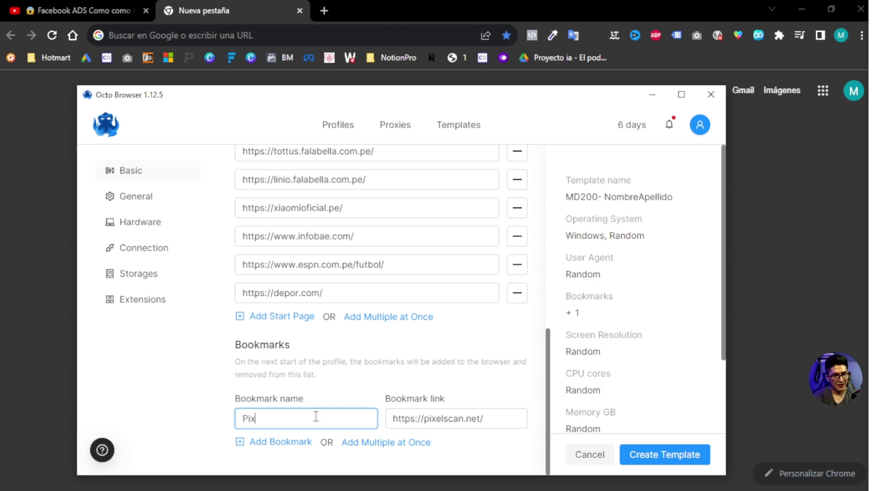
text(el scan)
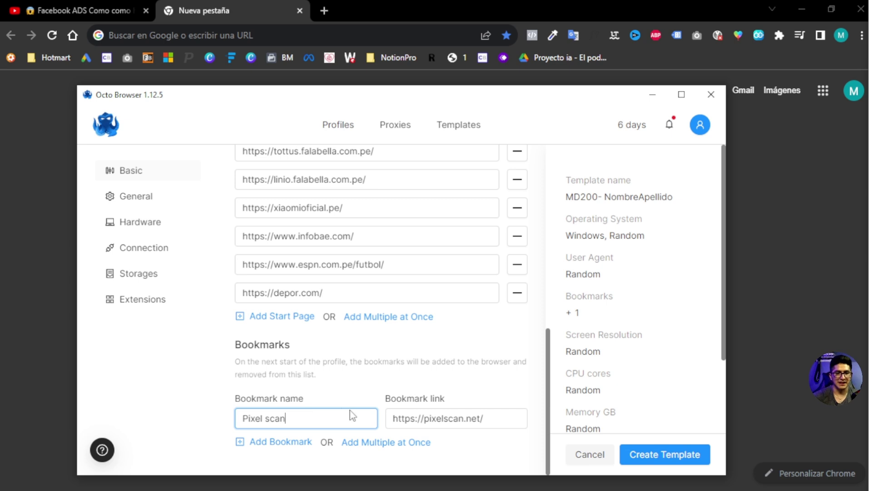
Step: Add an empty second bookmark row, then open a new browser tab
click(287, 453)
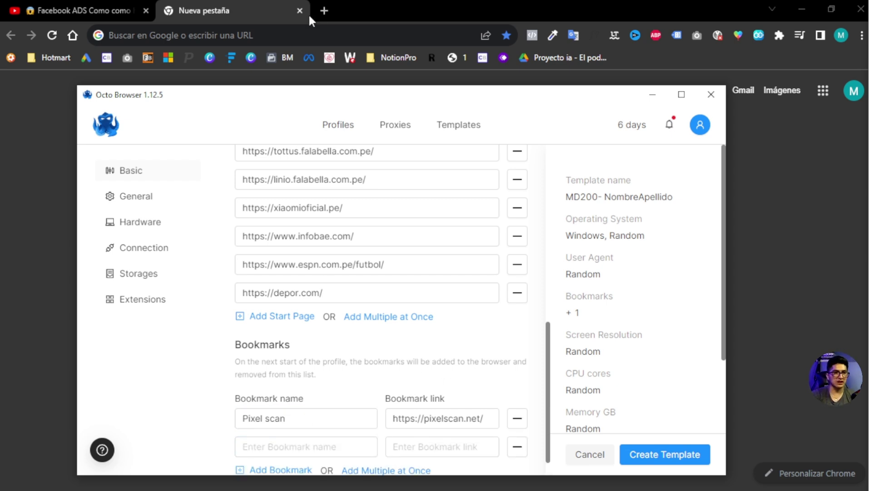
click(325, 10)
click(253, 42)
Step: Search 'facebook ads', open Facebook's Ad Library page and copy its address
text(facebool)
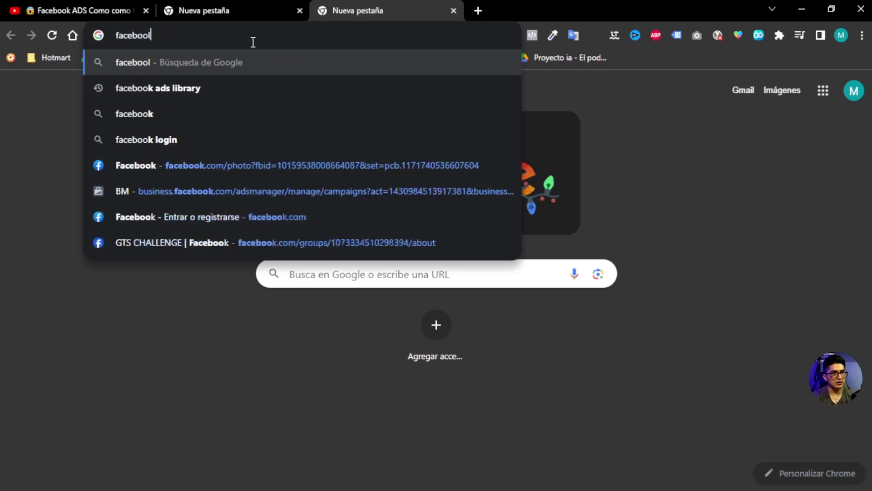
key(BackSpace)
text(k ads)
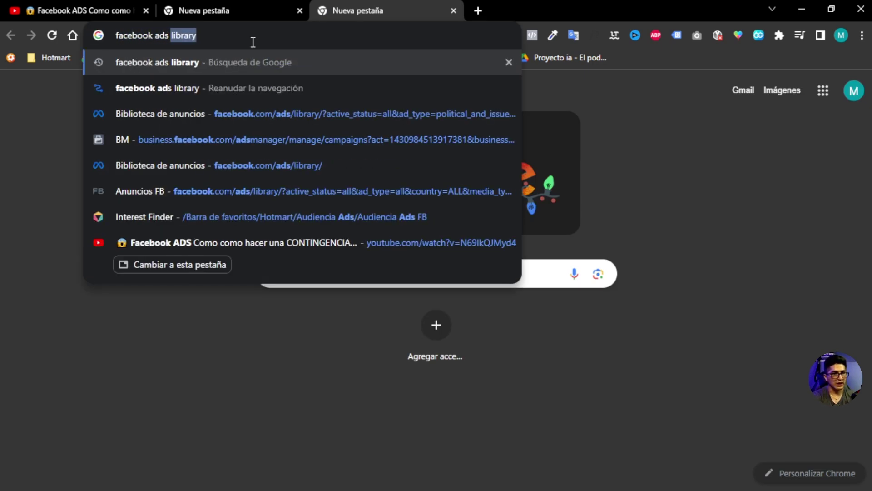
key(Return)
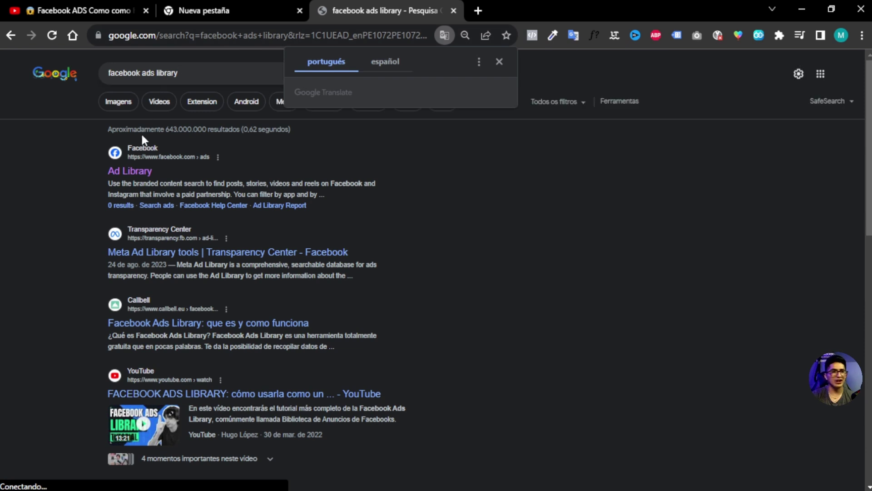
click(130, 171)
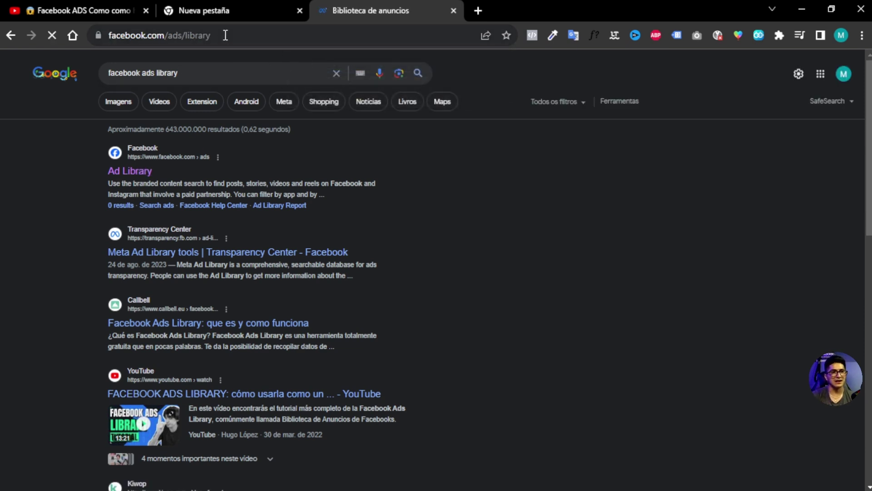
click(226, 35)
key(ctrl+c)
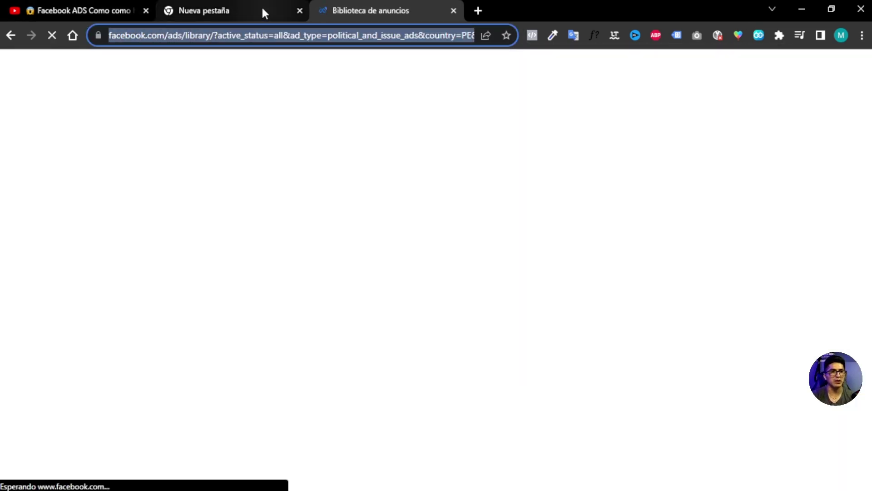
click(262, 10)
click(390, 482)
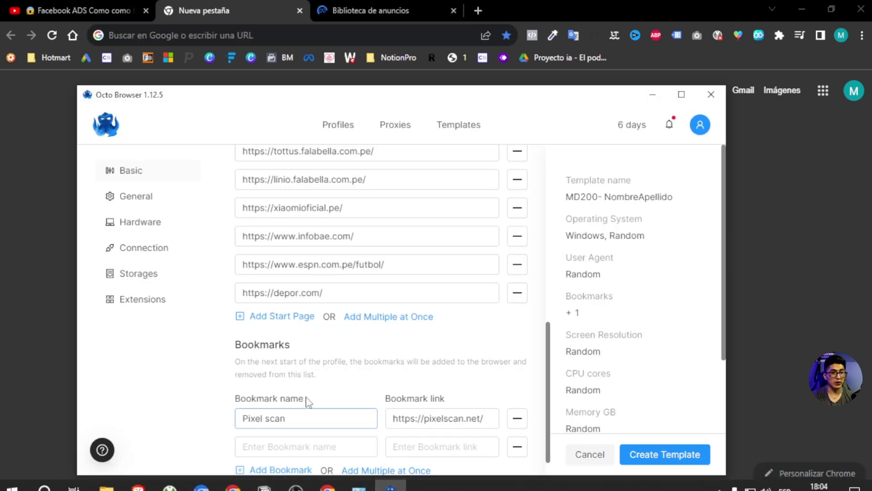
Step: Add a second bookmark 'ads library' pointing to the Facebook Ad Library URL
scroll(274, 400, down, 1)
click(275, 415)
click(390, 418)
key(ctrl+v)
click(310, 419)
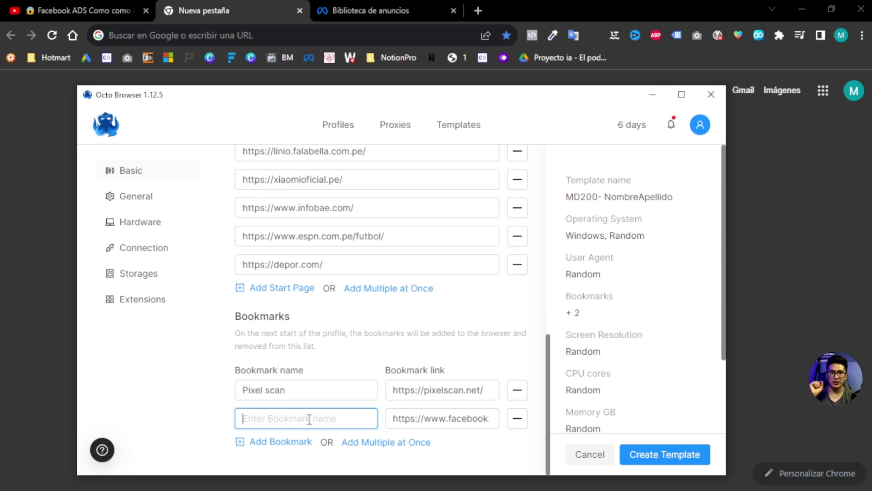
text(ads library)
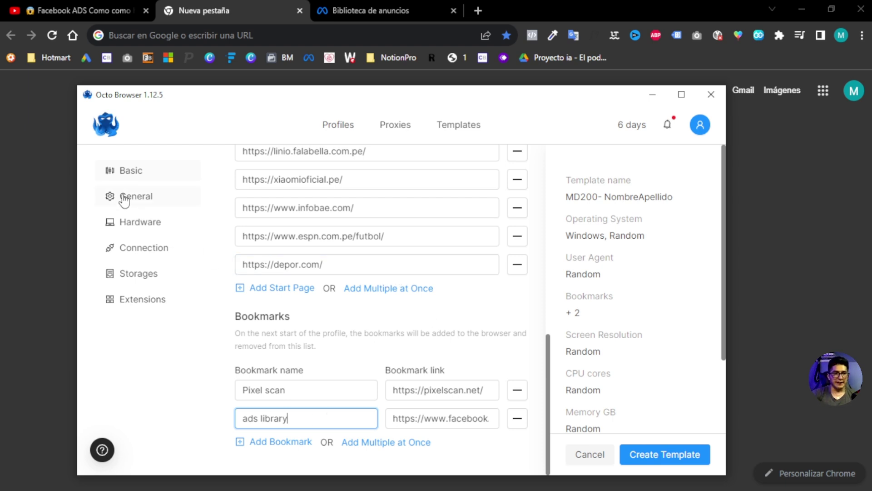
scroll(401, 323, up, 10)
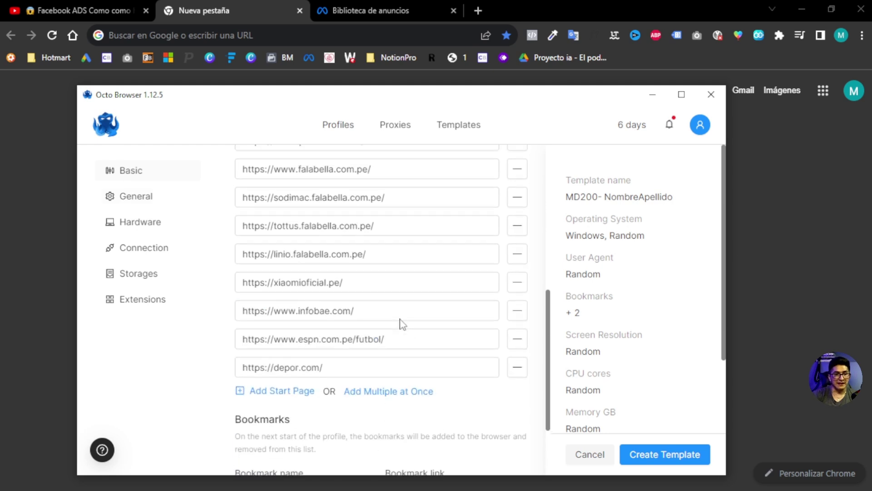
scroll(403, 324, down, 8)
click(144, 198)
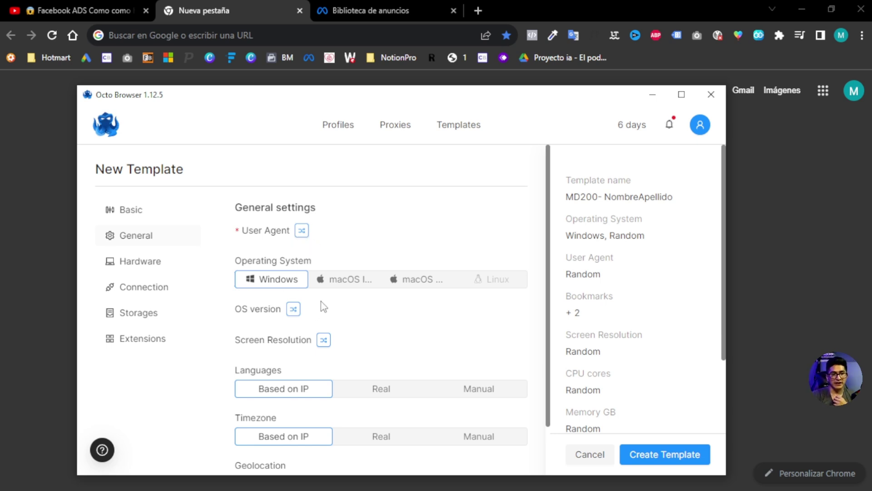
Step: Look through the template's Hardware and Connection settings, ending on Storages
scroll(380, 283, down, 1)
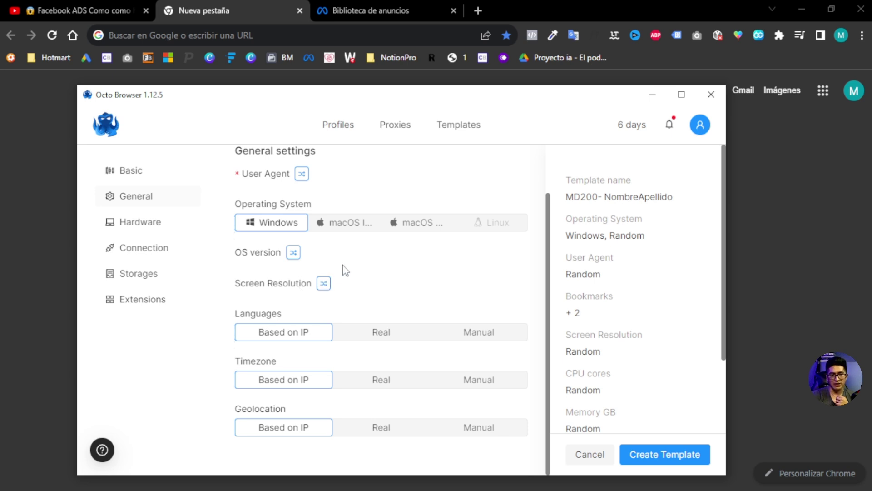
click(155, 227)
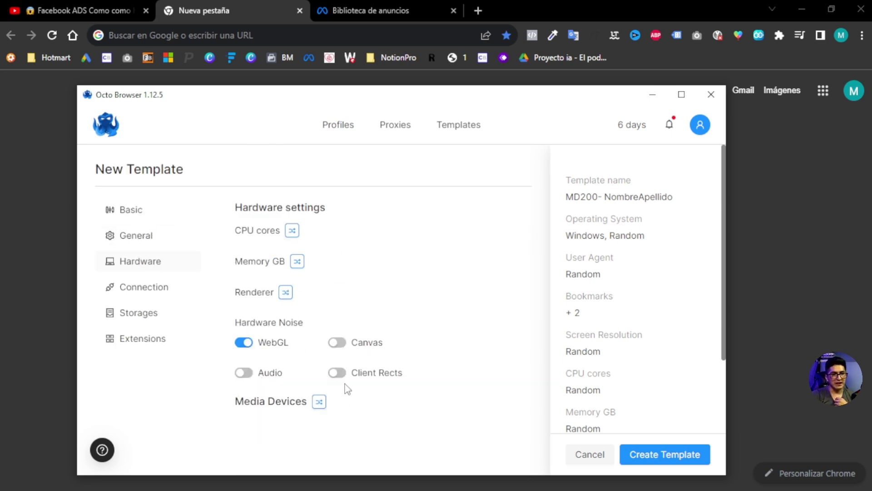
click(150, 293)
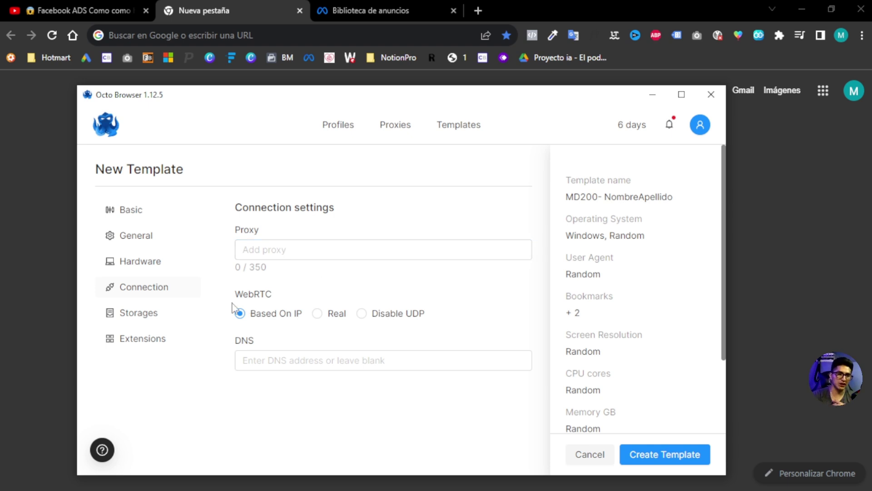
click(144, 315)
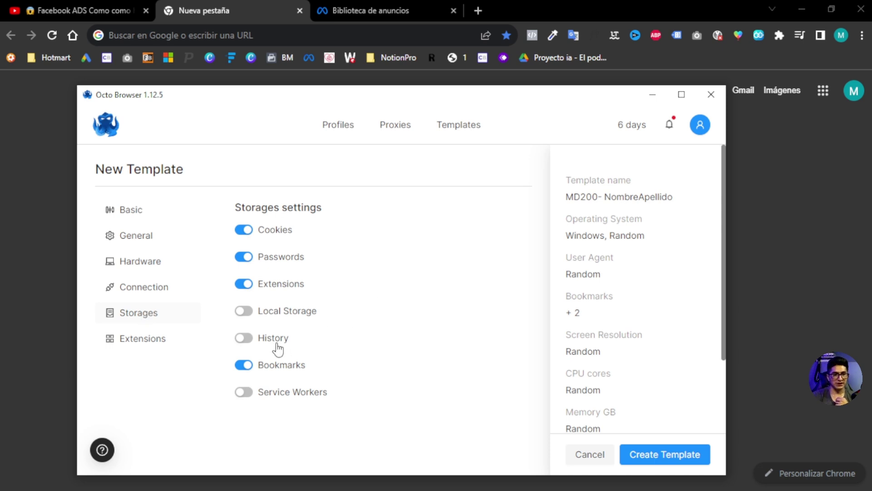
Step: Turn on History saving in the template's Storages settings
click(244, 338)
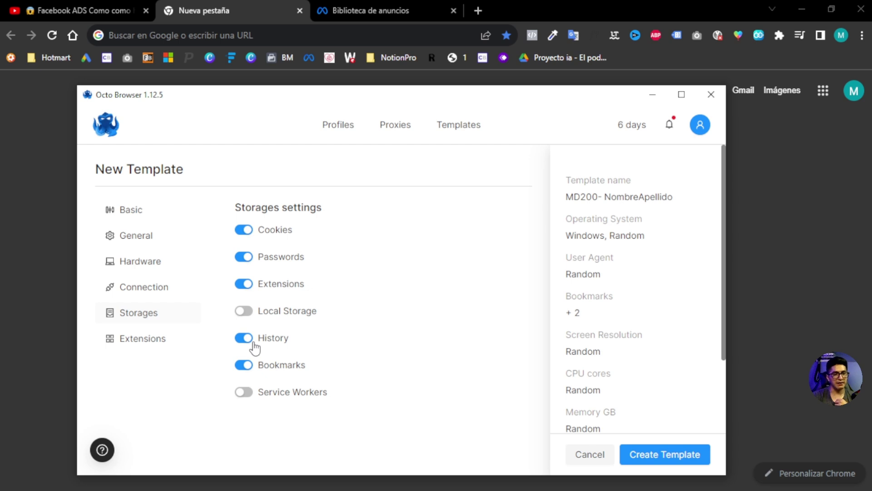
click(146, 338)
click(157, 321)
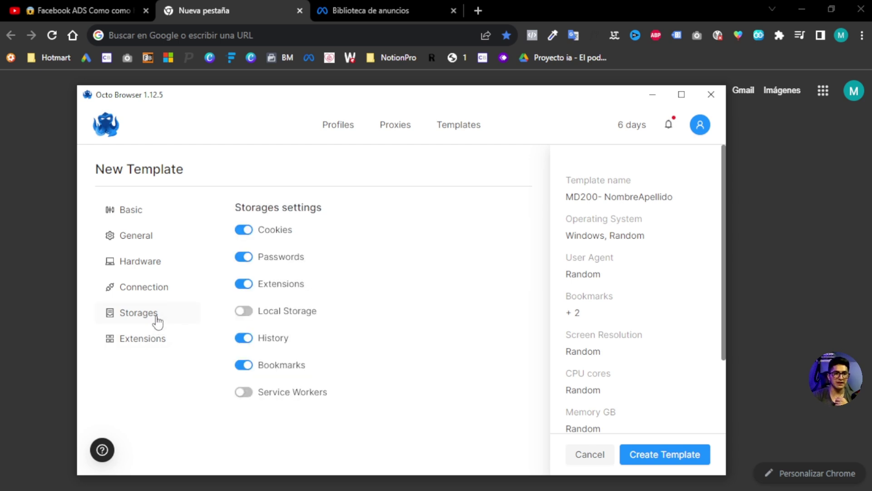
scroll(636, 239, down, 2)
scroll(621, 292, up, 2)
scroll(619, 220, down, 2)
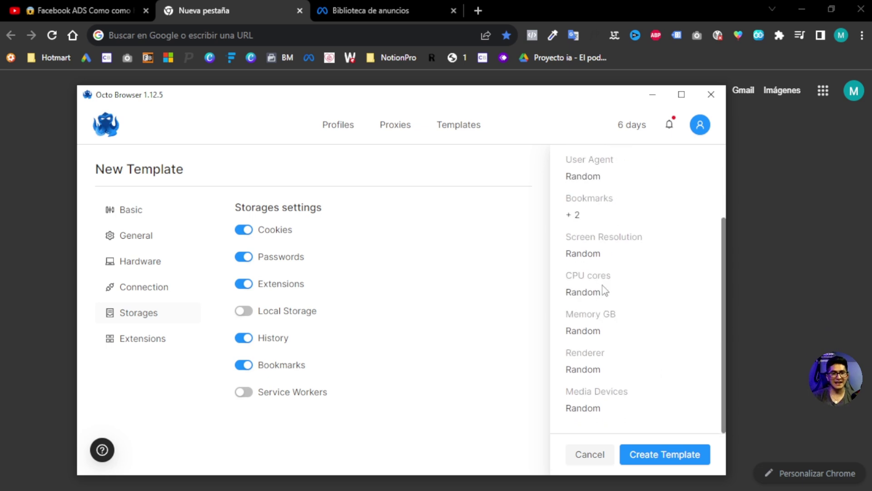
scroll(603, 288, up, 2)
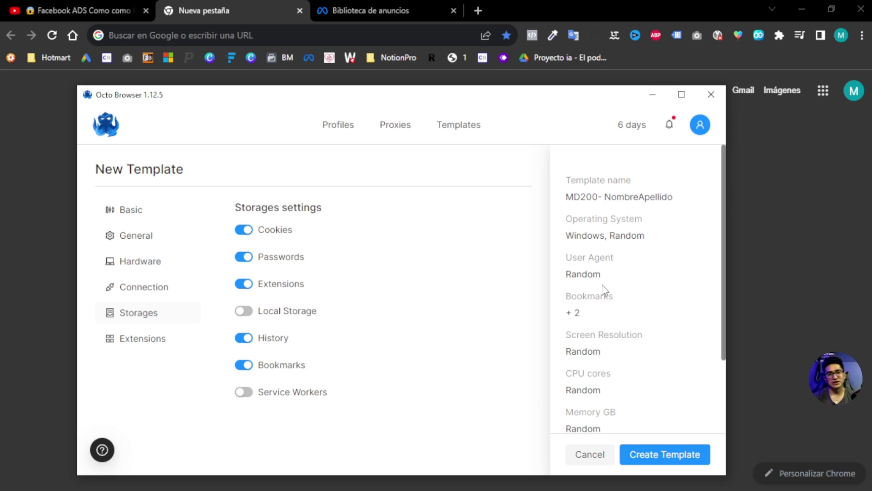
scroll(624, 261, down, 2)
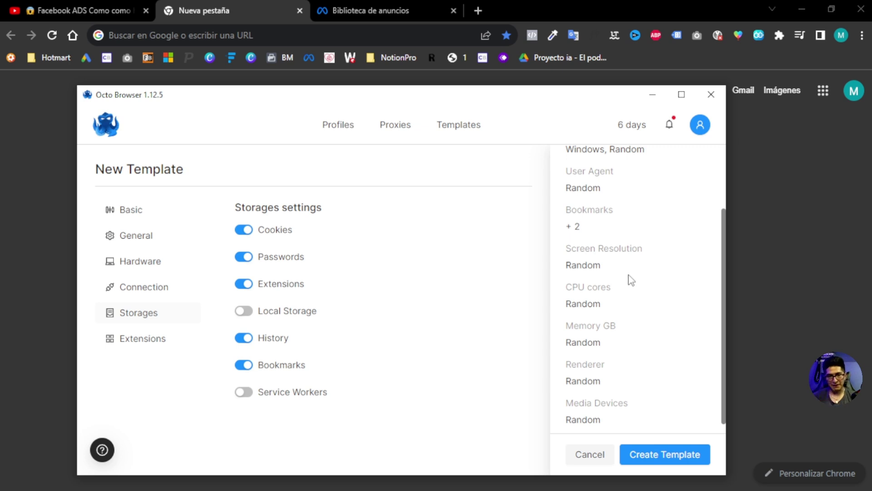
scroll(631, 279, down, 1)
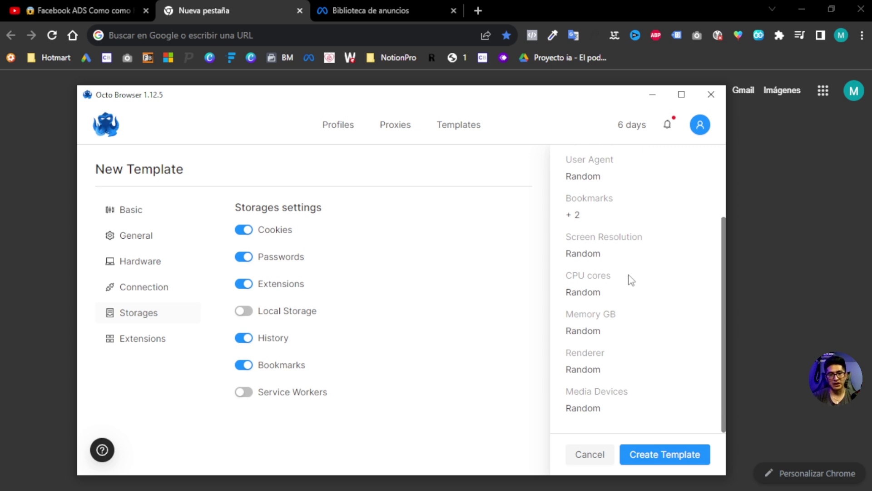
scroll(603, 286, up, 2)
scroll(623, 311, down, 2)
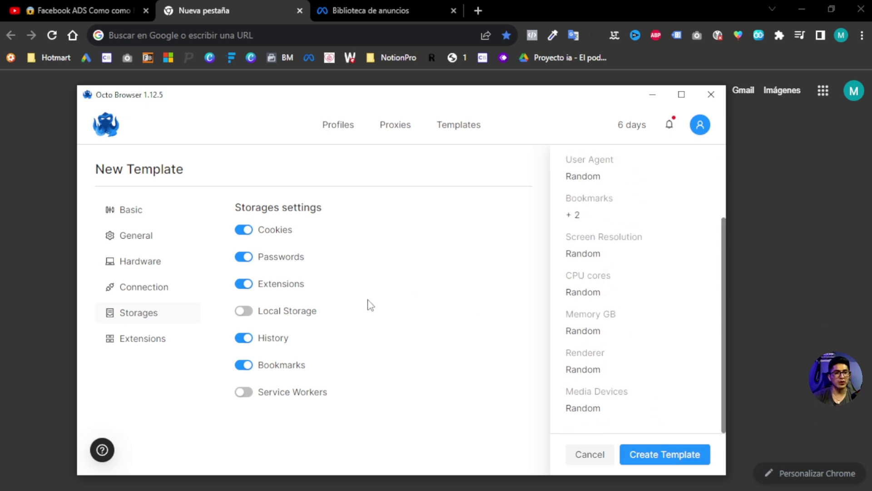
Step: Save the MD200- NombreApellido template and go to the Profiles list
click(139, 216)
click(253, 255)
key(ctrl+a)
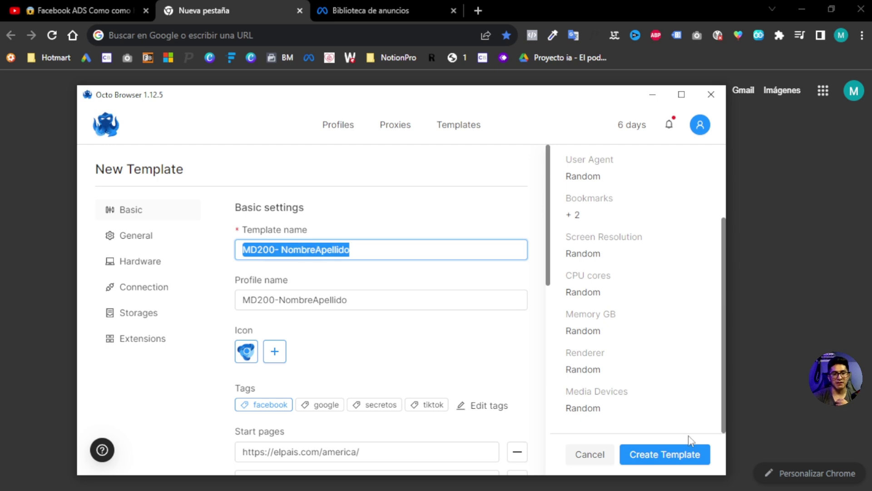
click(690, 454)
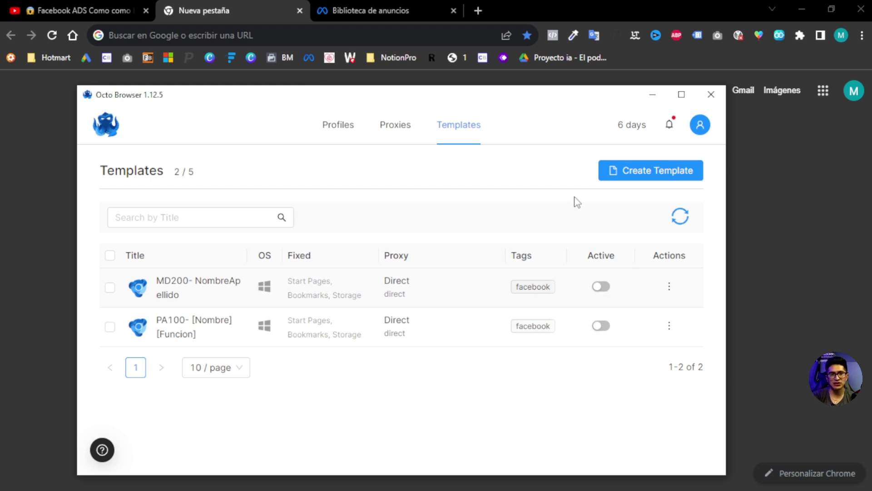
click(345, 137)
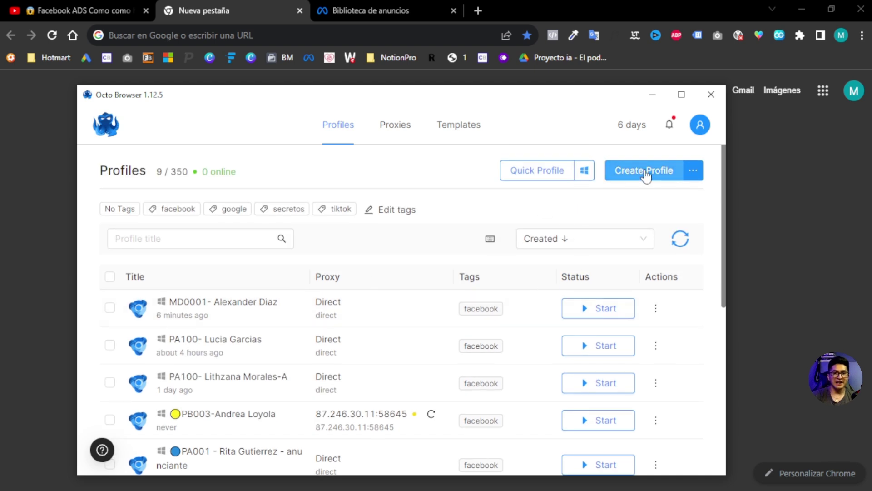
Step: Start a new profile based on the MD200- NombreApellido template
click(646, 175)
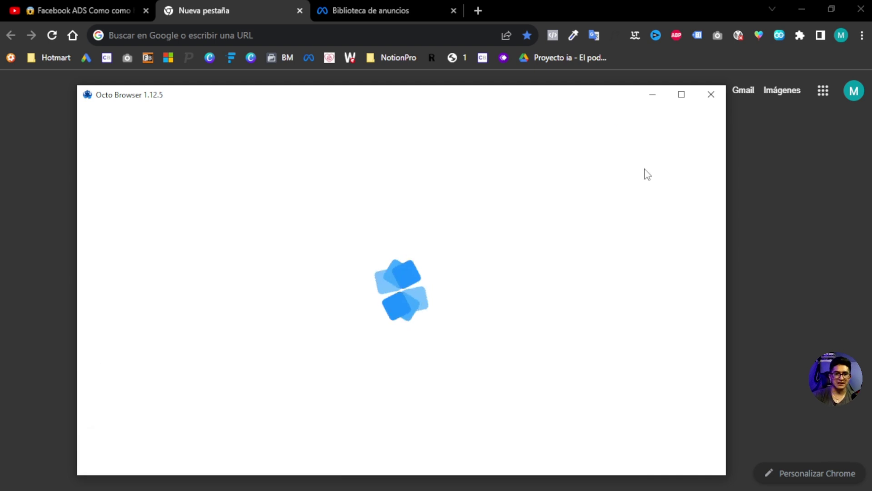
click(681, 94)
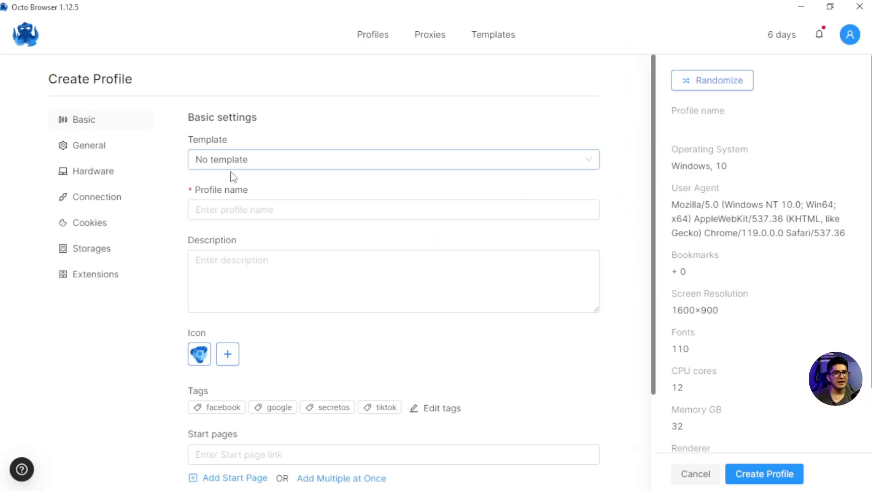
click(233, 159)
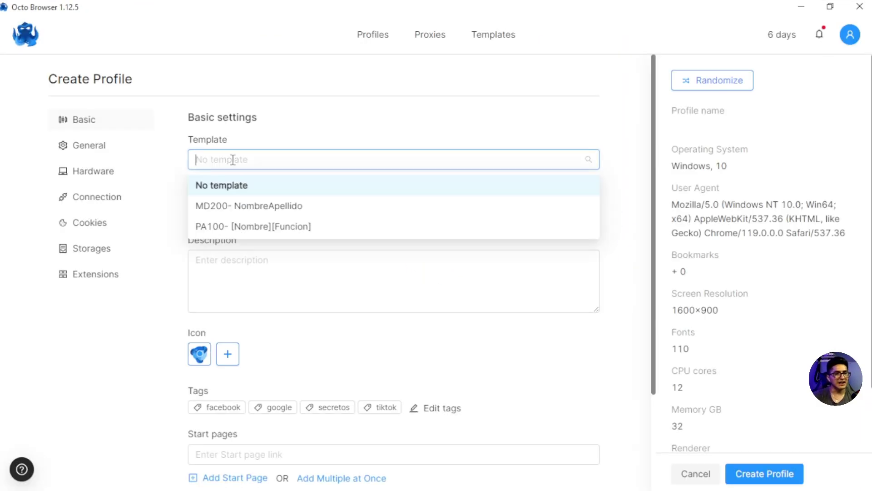
click(225, 210)
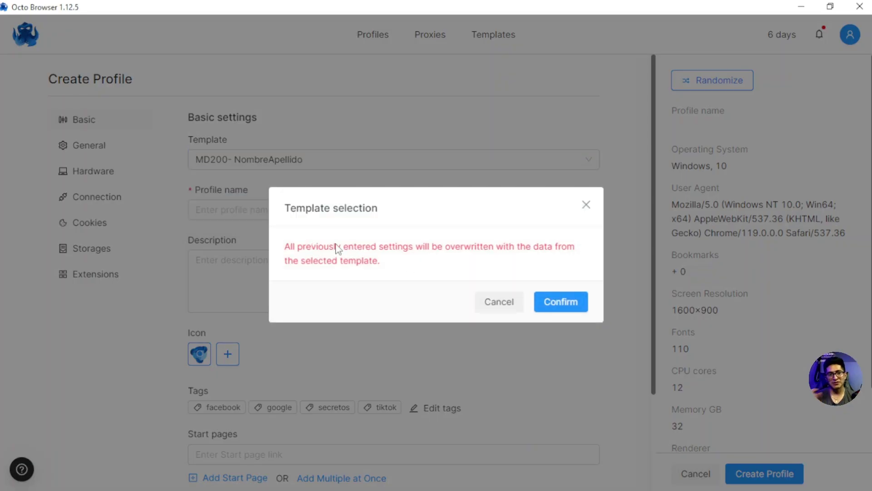
click(561, 304)
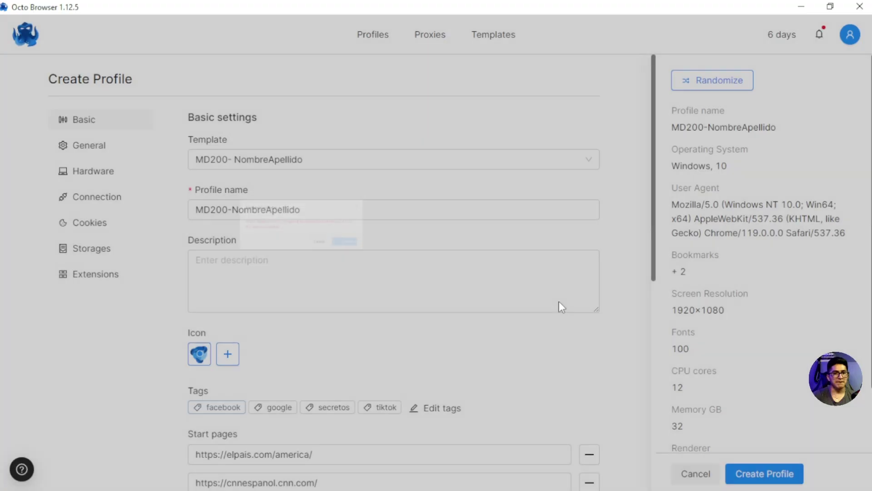
Step: Rename the profile to MD201- followed by the person's full name
scroll(702, 318, down, 2)
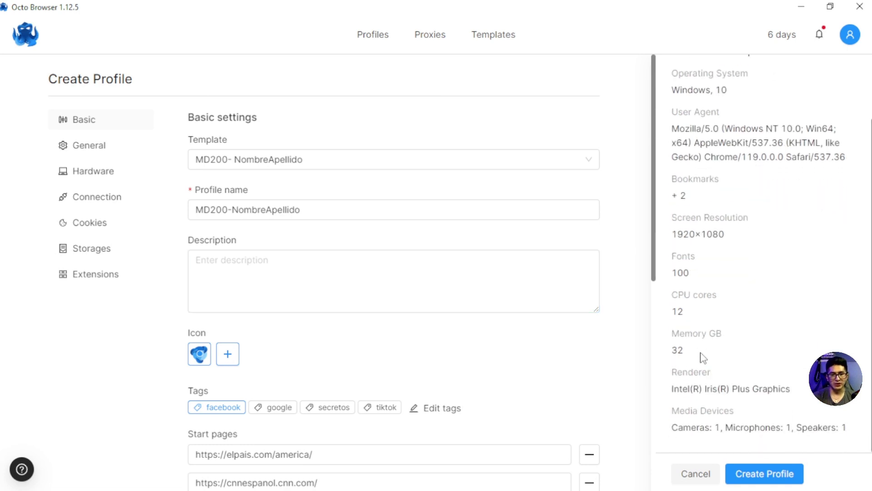
scroll(723, 403, up, 2)
click(302, 209)
drag(301, 209, 241, 207)
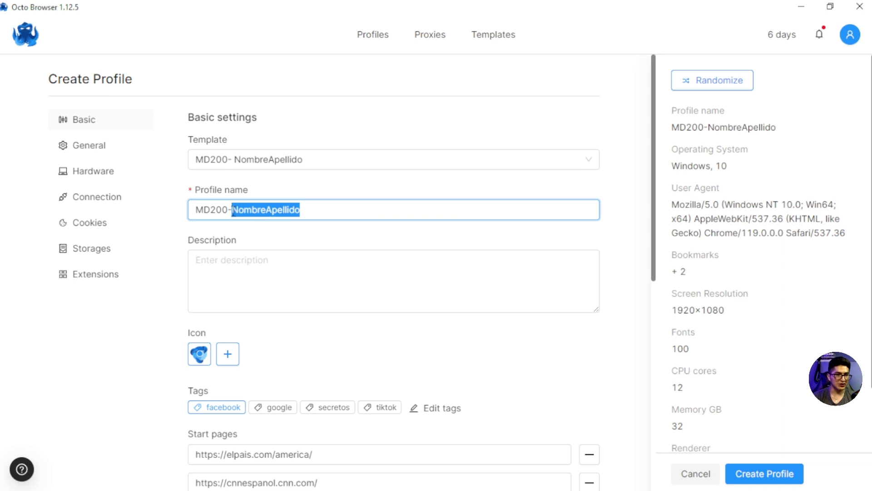
click(227, 212)
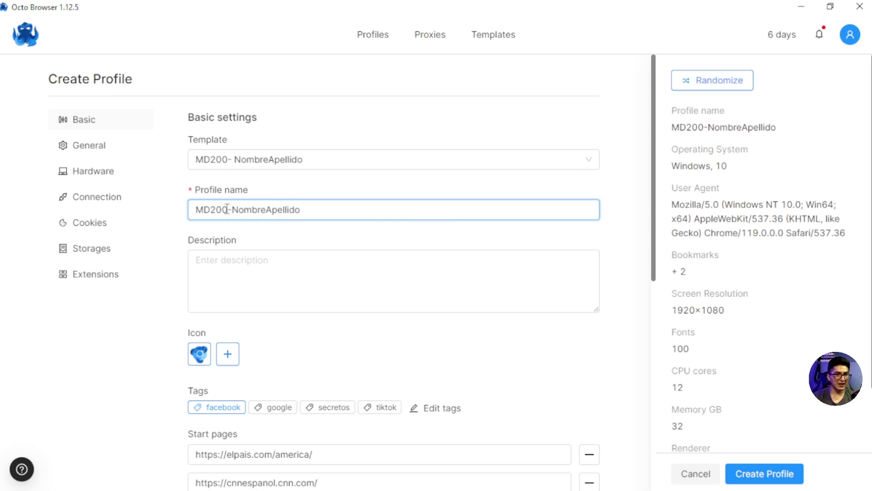
key(BackSpace)
text(1)
drag(308, 207, 232, 213)
text(Luciar)
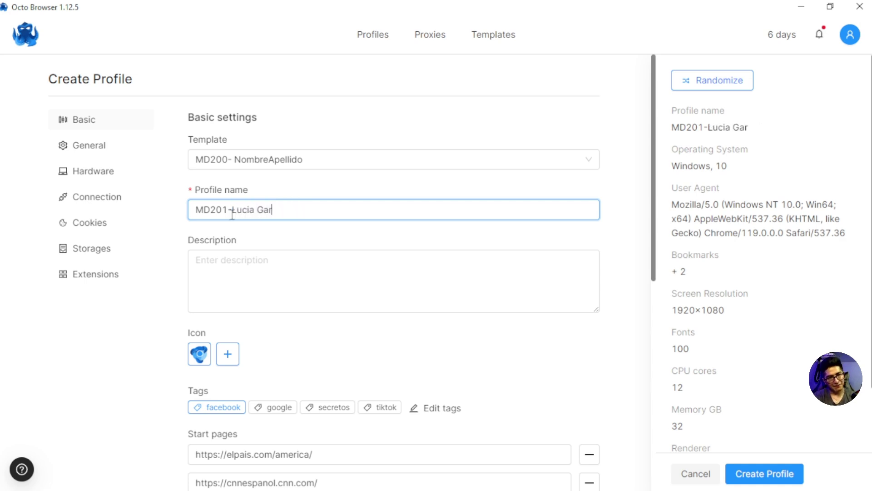
click(251, 262)
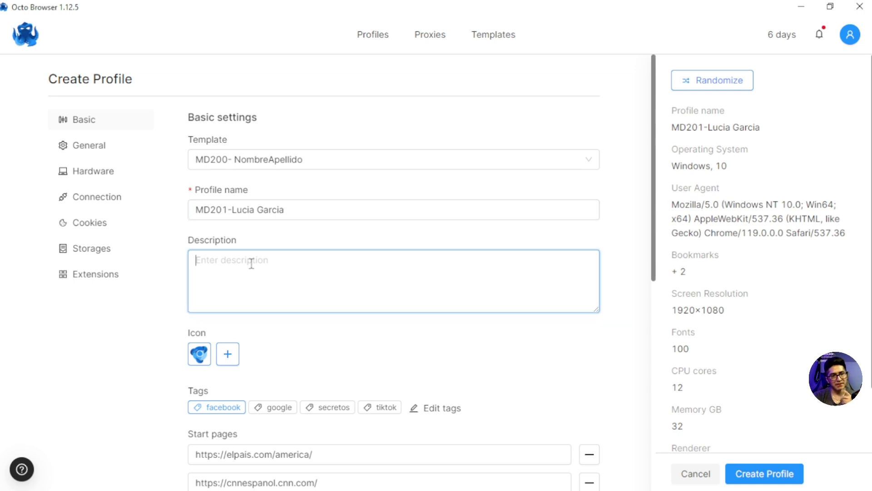
Step: Review the start pages and General/Hardware settings, then create the profile
scroll(300, 284, down, 5)
scroll(314, 202, down, 4)
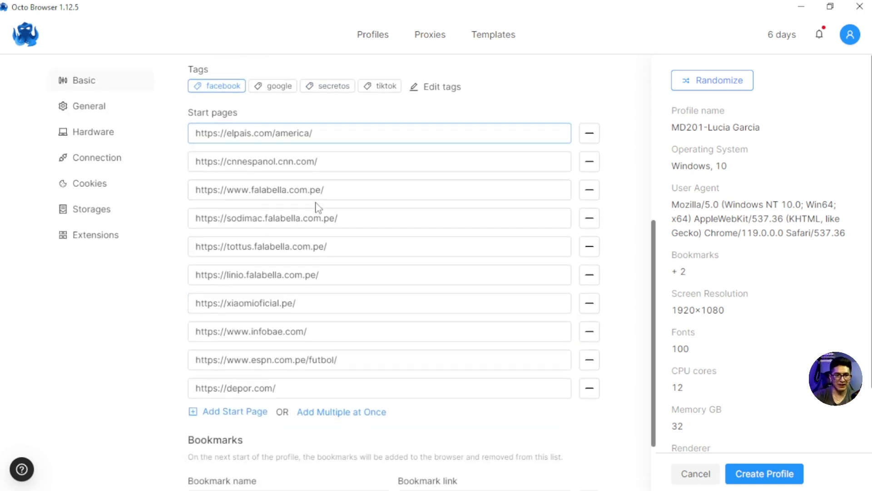
scroll(325, 333, up, 1)
scroll(325, 333, up, 8)
scroll(329, 332, down, 8)
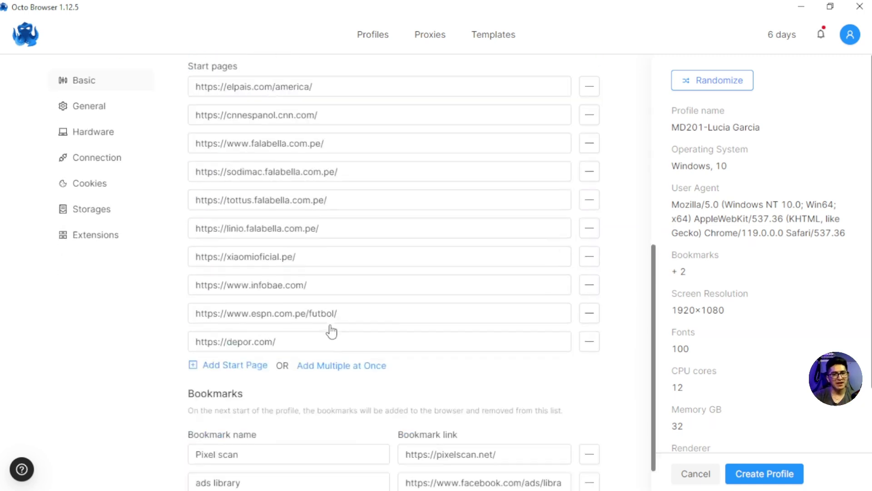
scroll(386, 288, up, 4)
scroll(389, 286, up, 4)
click(93, 151)
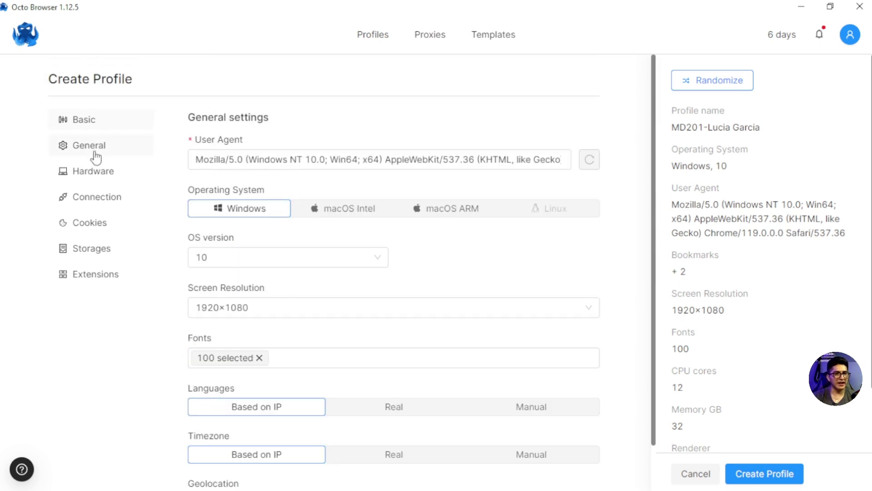
click(96, 182)
click(97, 147)
click(97, 124)
scroll(278, 202, down, 9)
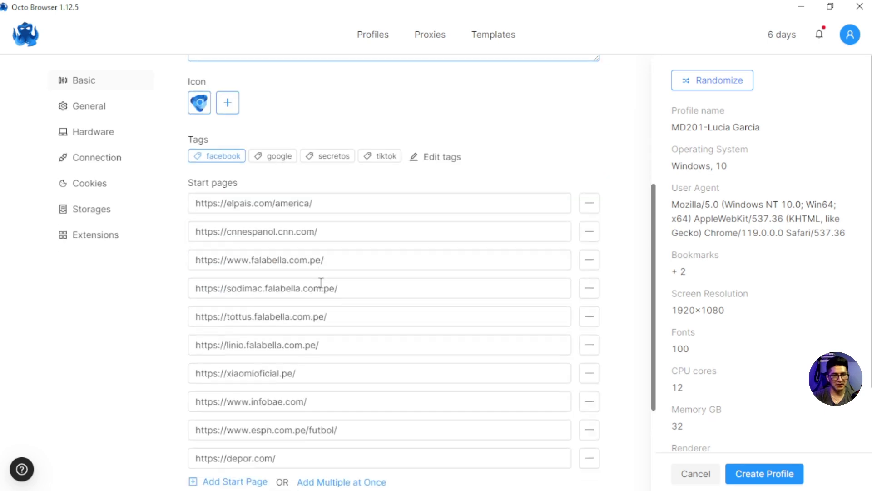
click(749, 474)
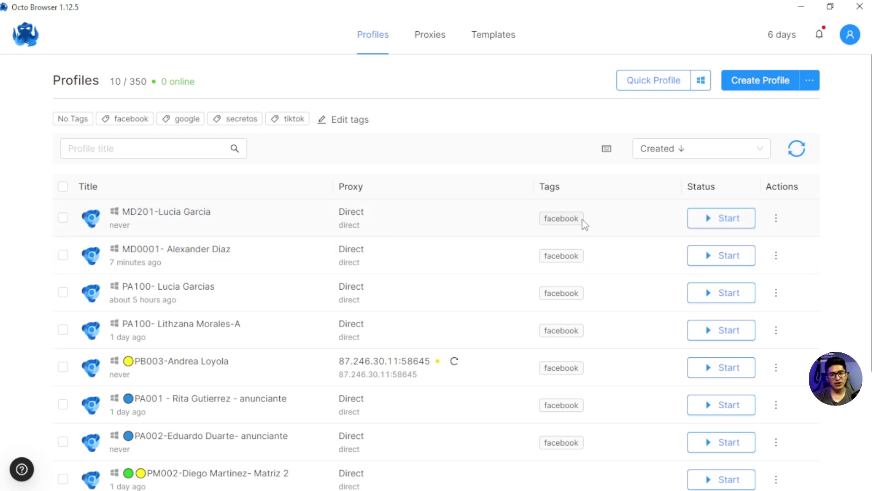
Step: Add the tiktok tag to profile MD201, save it, and start the profile
click(776, 219)
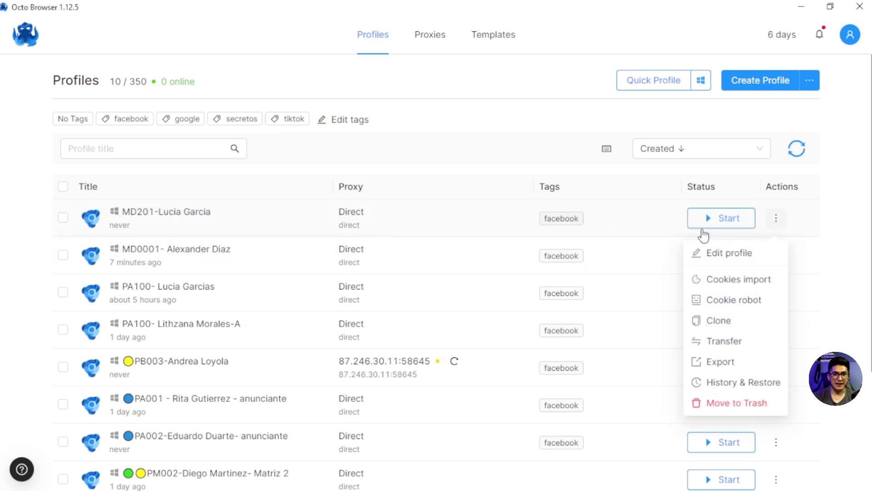
click(722, 253)
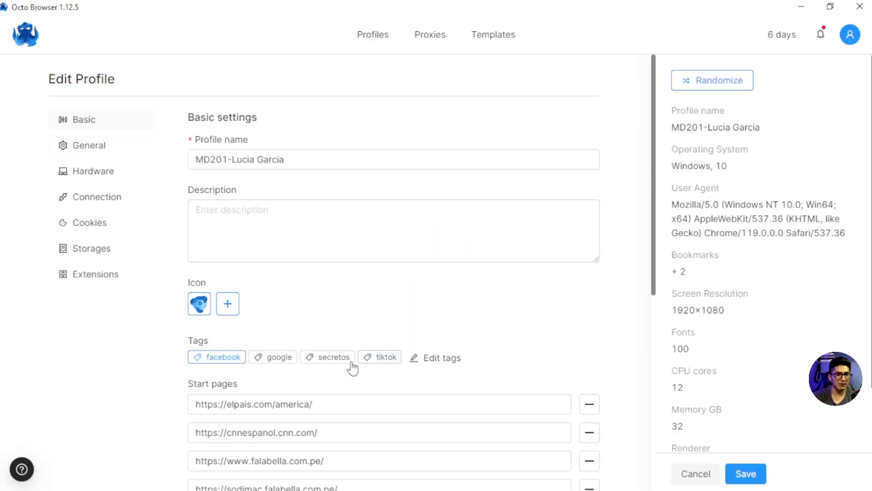
click(378, 359)
click(742, 473)
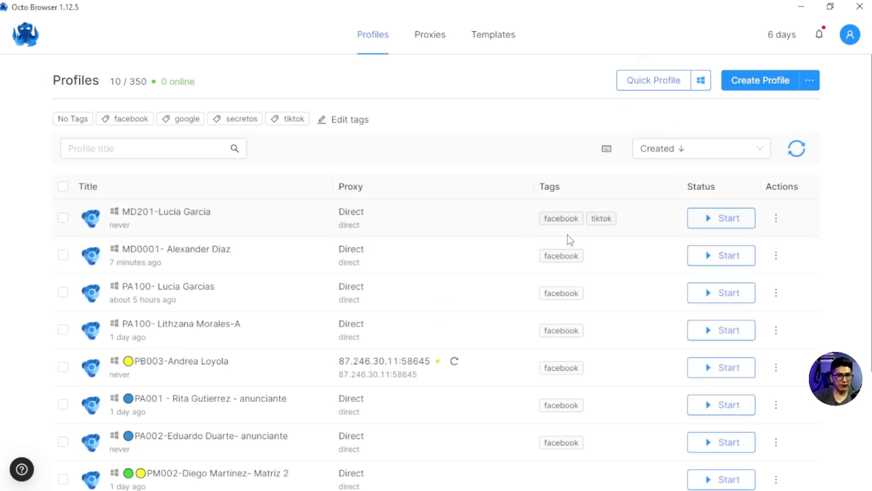
click(722, 225)
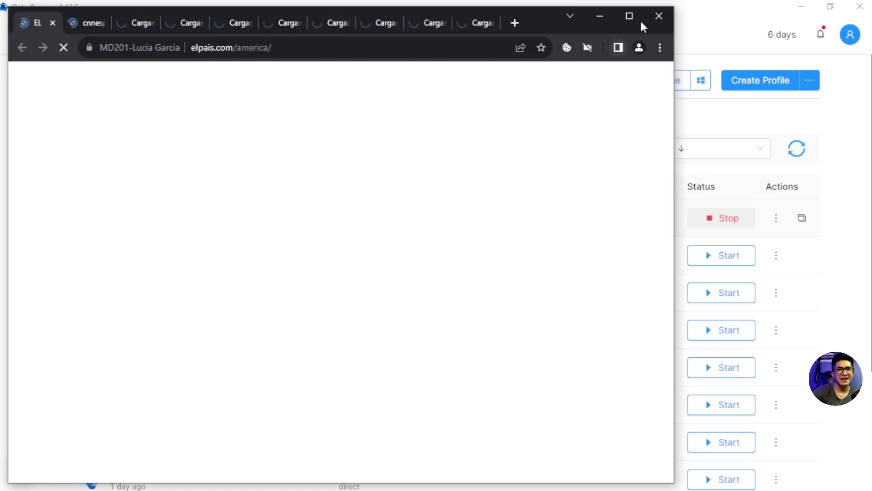
Step: Maximize the window, accept the El País cookies, and check the CNN Español and Falabella pages
click(631, 17)
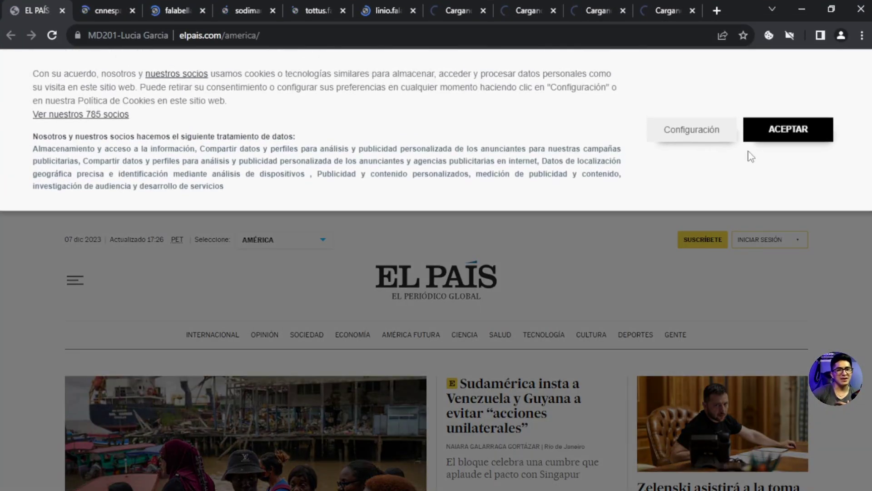
click(788, 129)
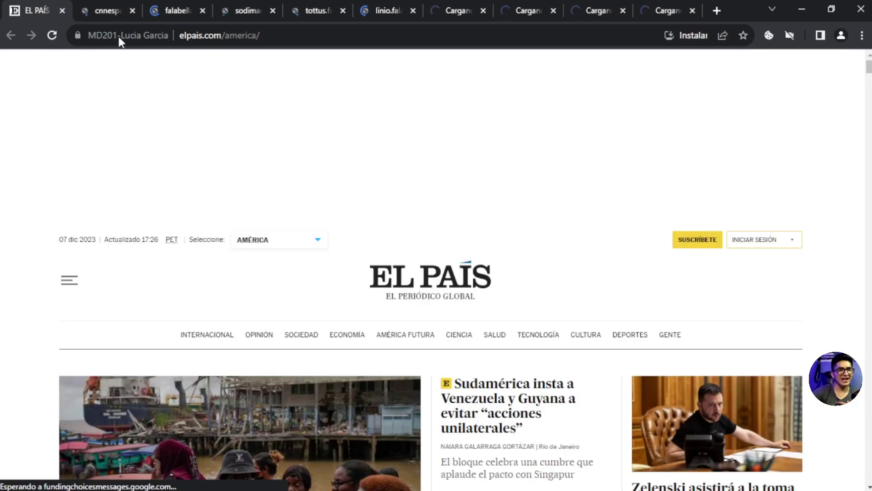
click(104, 10)
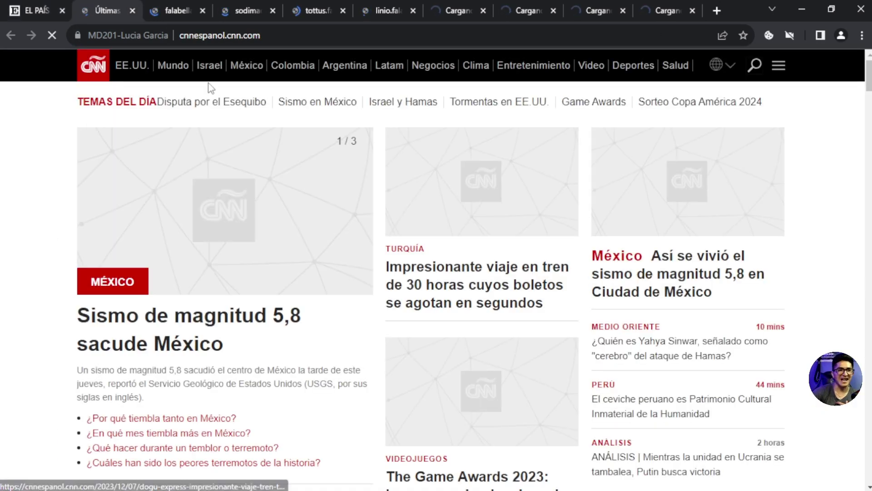
scroll(262, 172, down, 5)
click(165, 10)
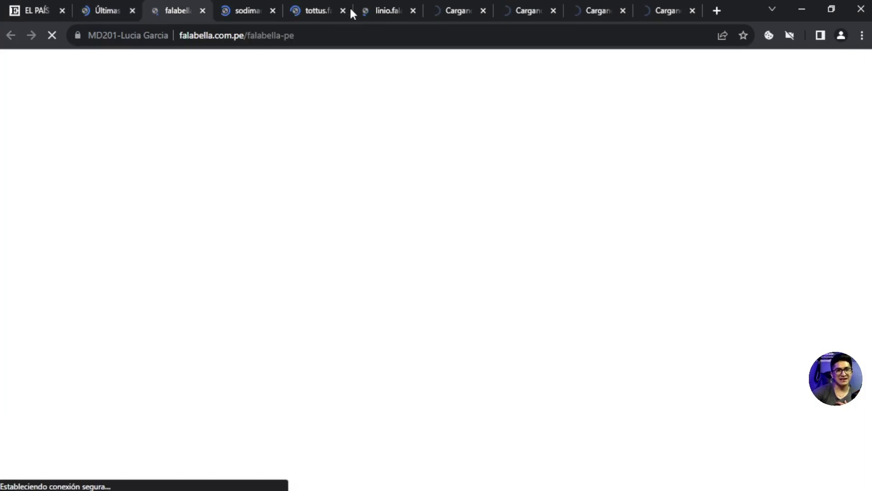
scroll(440, 329, down, 5)
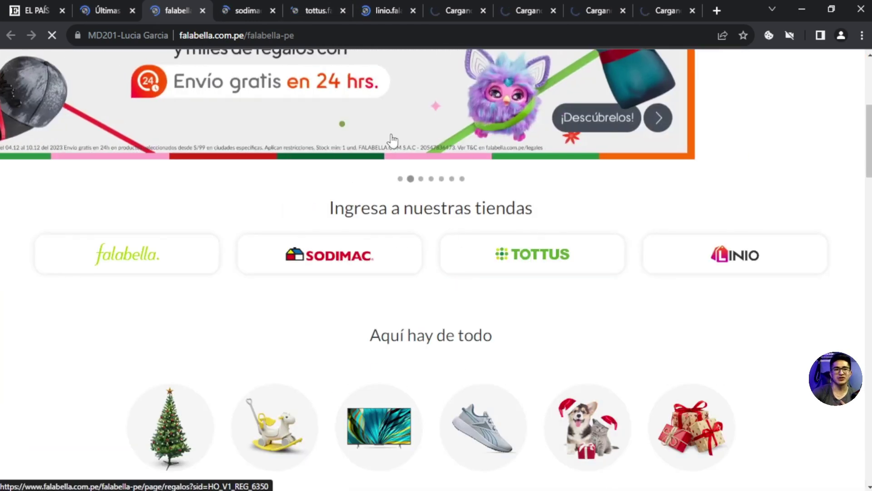
Step: Check the Sodimac, Tottus, xiaomioficial.pe and Linio tabs, then open a new blank tab
click(272, 18)
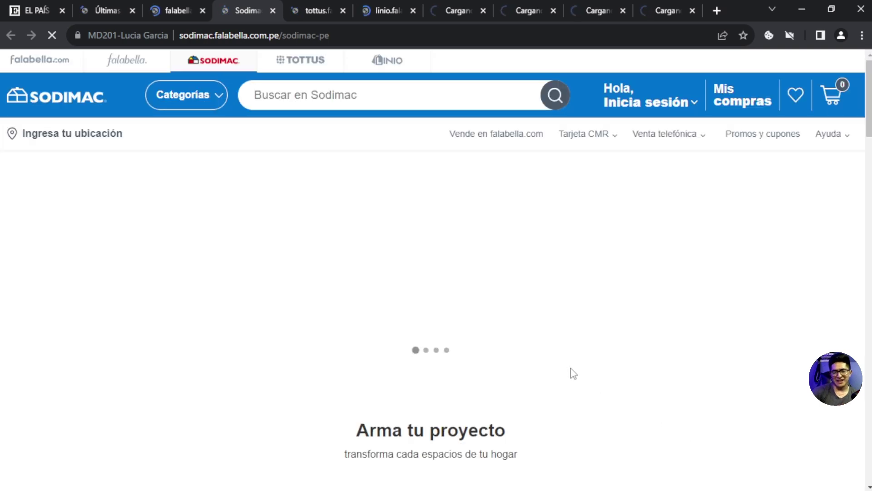
click(318, 11)
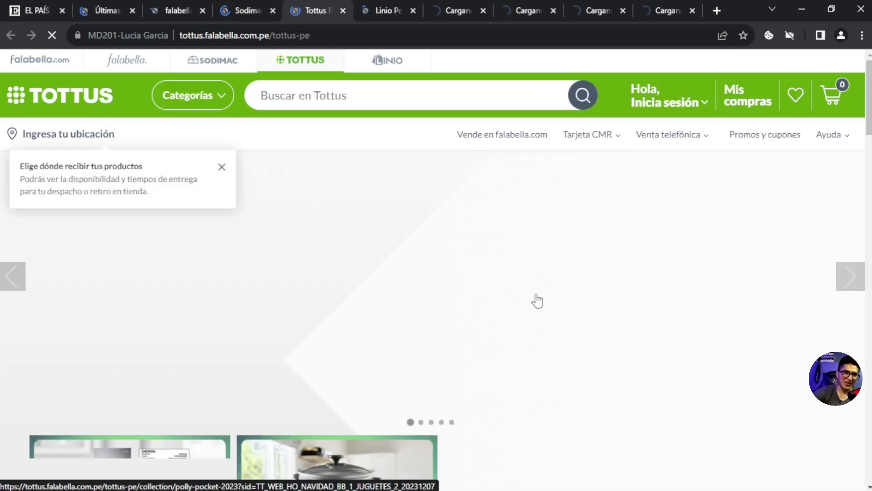
scroll(586, 295, down, 5)
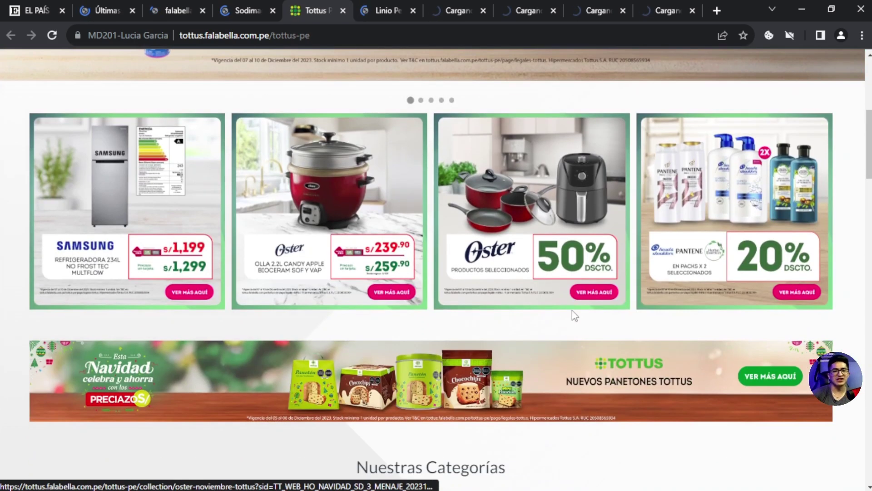
click(453, 9)
click(384, 5)
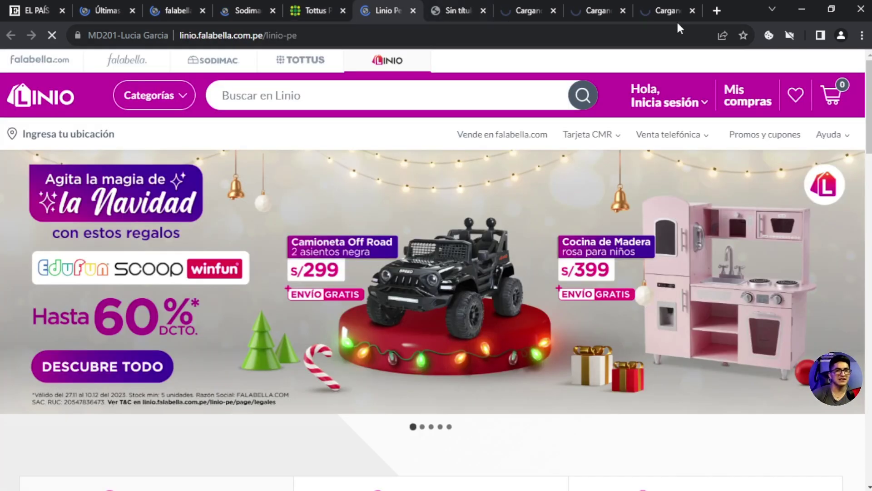
click(717, 11)
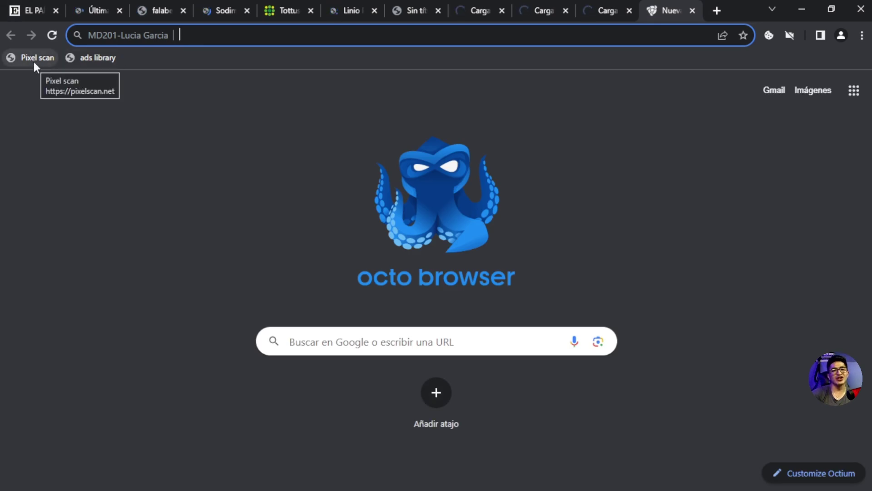
Step: Open the Pixel scan and ads library bookmarks in separate tabs
click(33, 59)
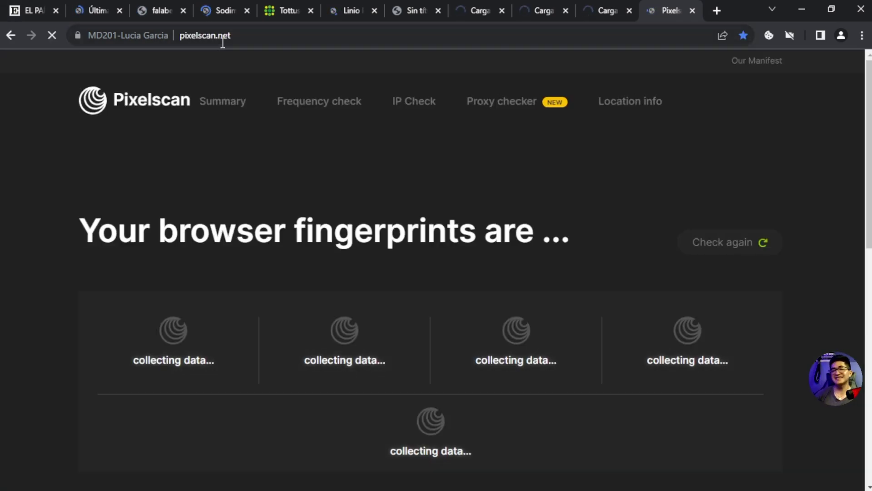
click(717, 10)
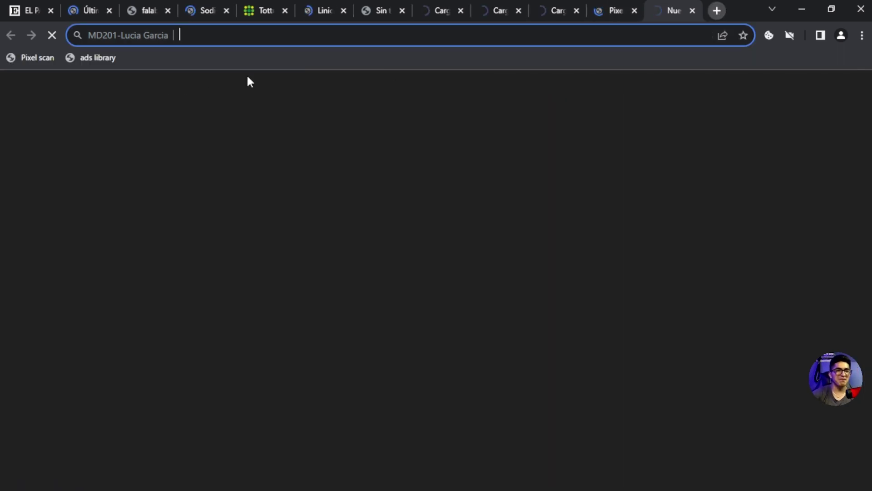
click(99, 61)
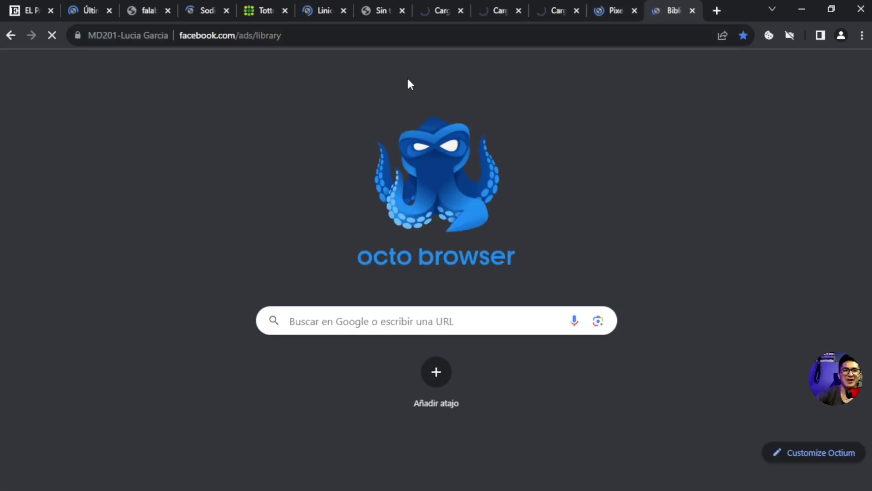
Step: Review the Pixelscan result showing consistent fingerprints for the MD201 profile
click(608, 11)
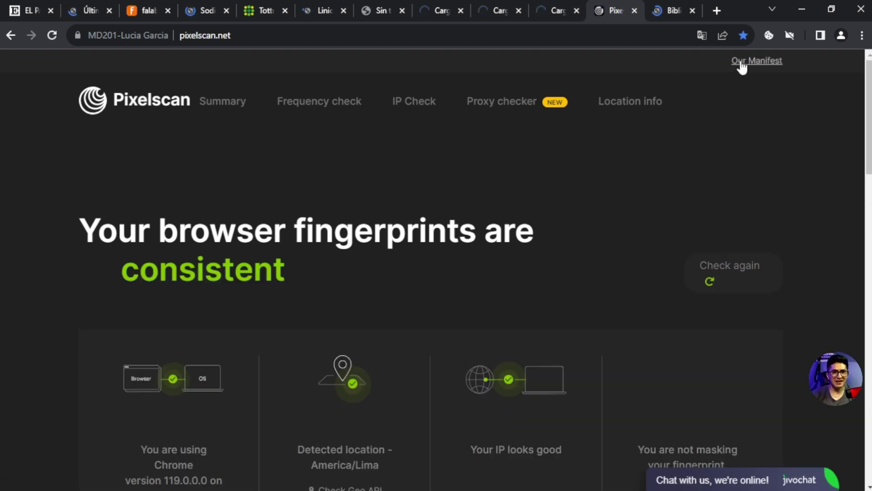
scroll(310, 263, down, 3)
scroll(359, 284, up, 3)
scroll(361, 288, down, 10)
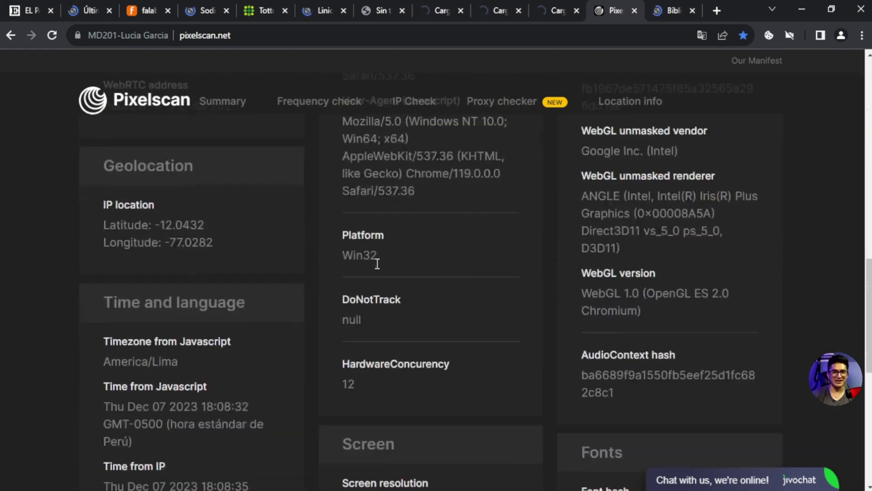
scroll(377, 259, up, 10)
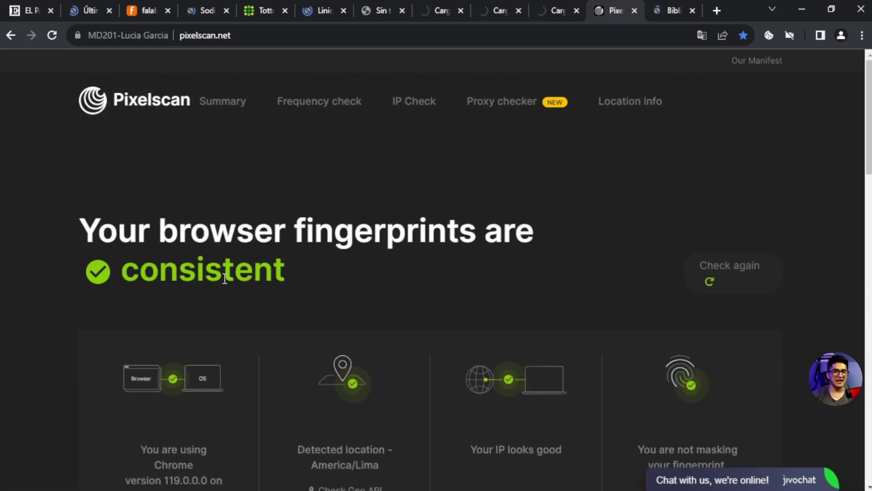
Step: In a new tab, show the browsing history of the visited start pages
click(717, 10)
click(861, 35)
mouse_move(736, 101)
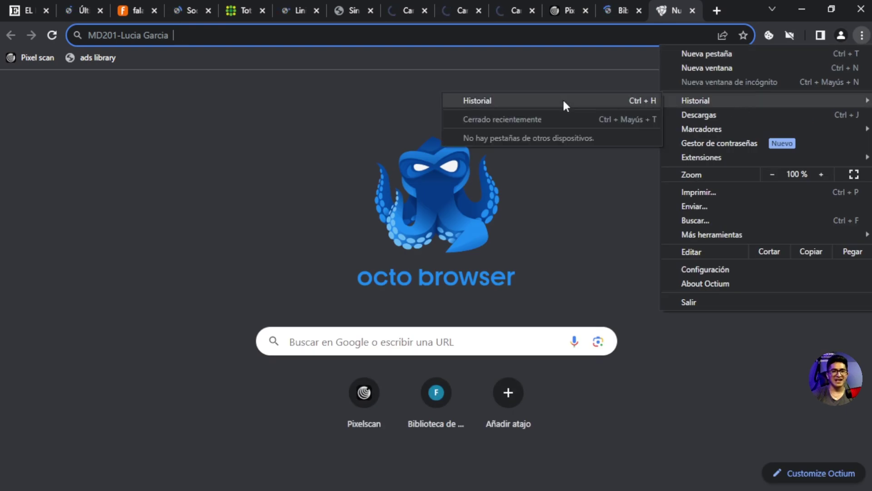
click(562, 100)
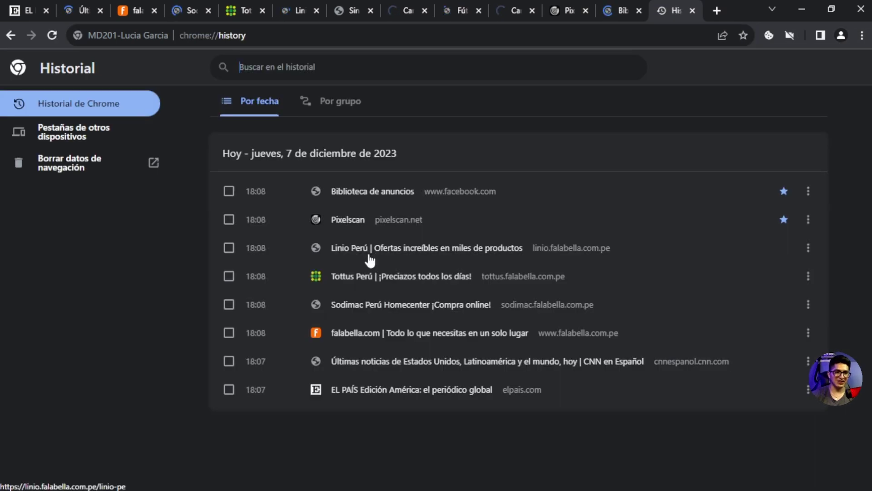